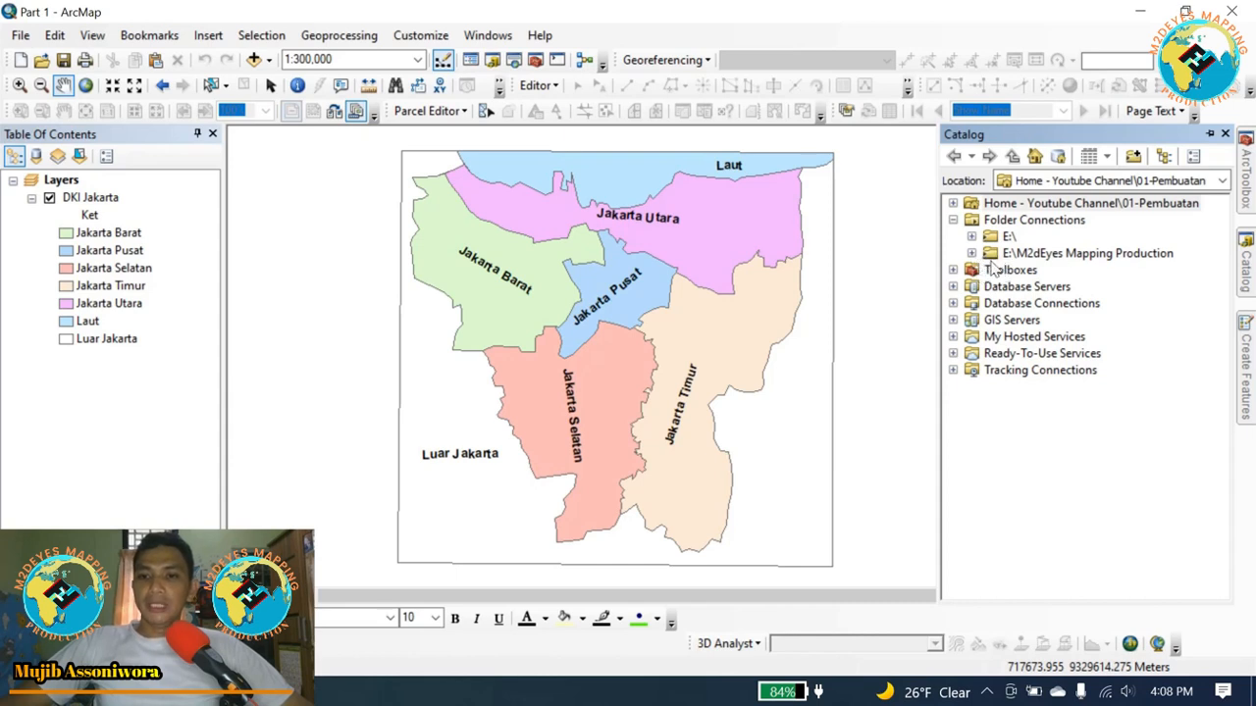
Create a folder named 04-Bagian inside the Youtube Channel folder of the E:\M2dEyes Mapping Production folder connection.
{"action": "left_click", "coordinate": [971, 253]}
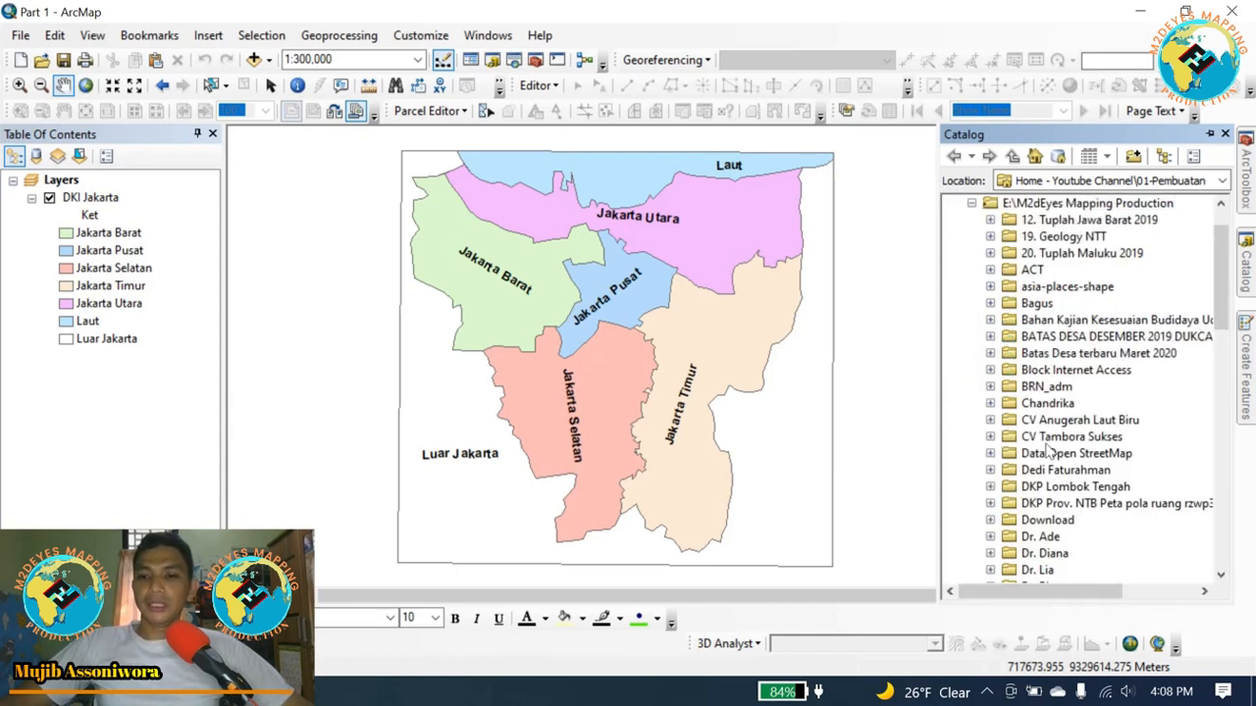
{"action": "scroll", "coordinate": [1054, 446], "scroll_direction": "down", "scroll_amount": 7}
{"action": "scroll", "coordinate": [1069, 431], "scroll_direction": "down", "scroll_amount": 9}
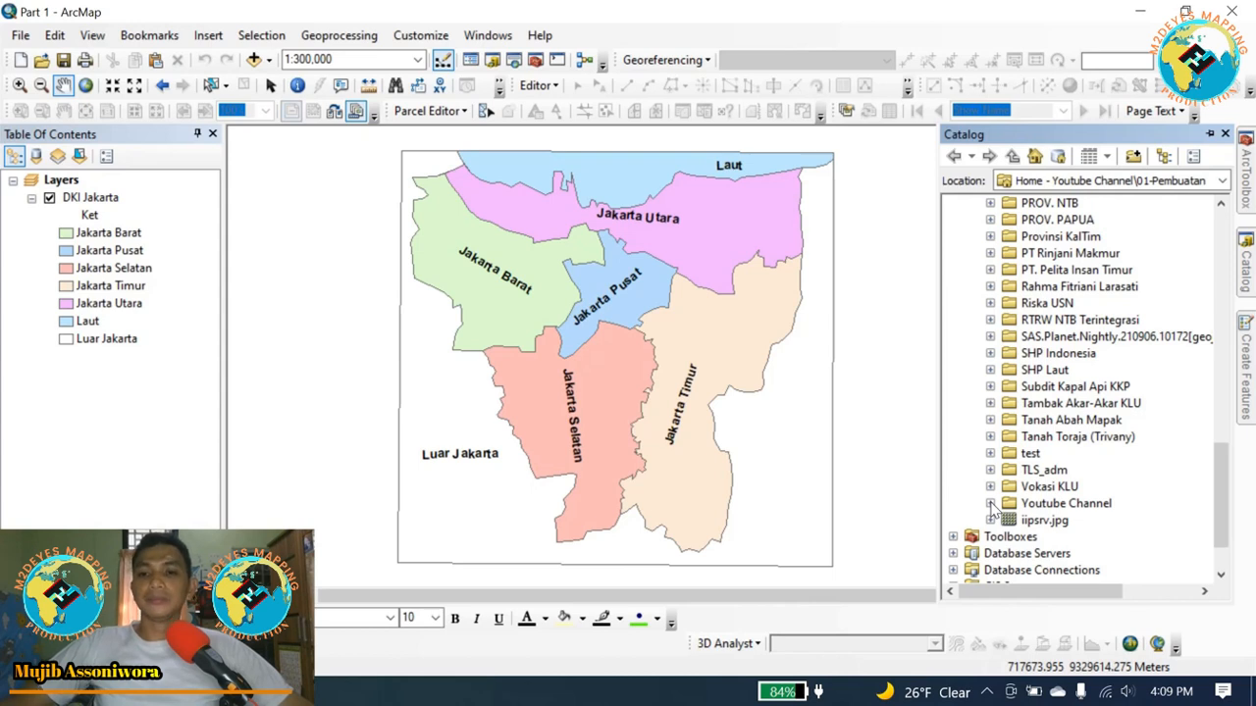
{"action": "left_click", "coordinate": [990, 503]}
{"action": "scroll", "coordinate": [984, 418], "scroll_direction": "down", "scroll_amount": 4}
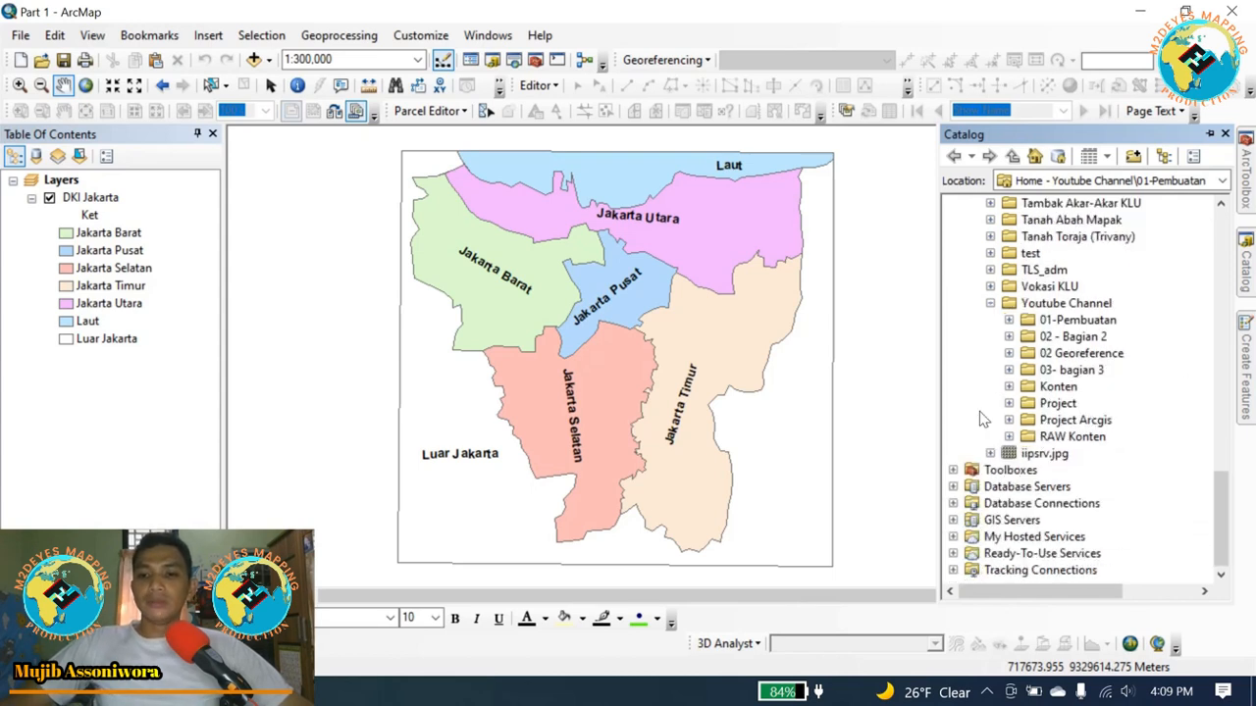
{"action": "right_click", "coordinate": [1056, 307]}
{"action": "mouse_move", "coordinate": [1106, 435]}
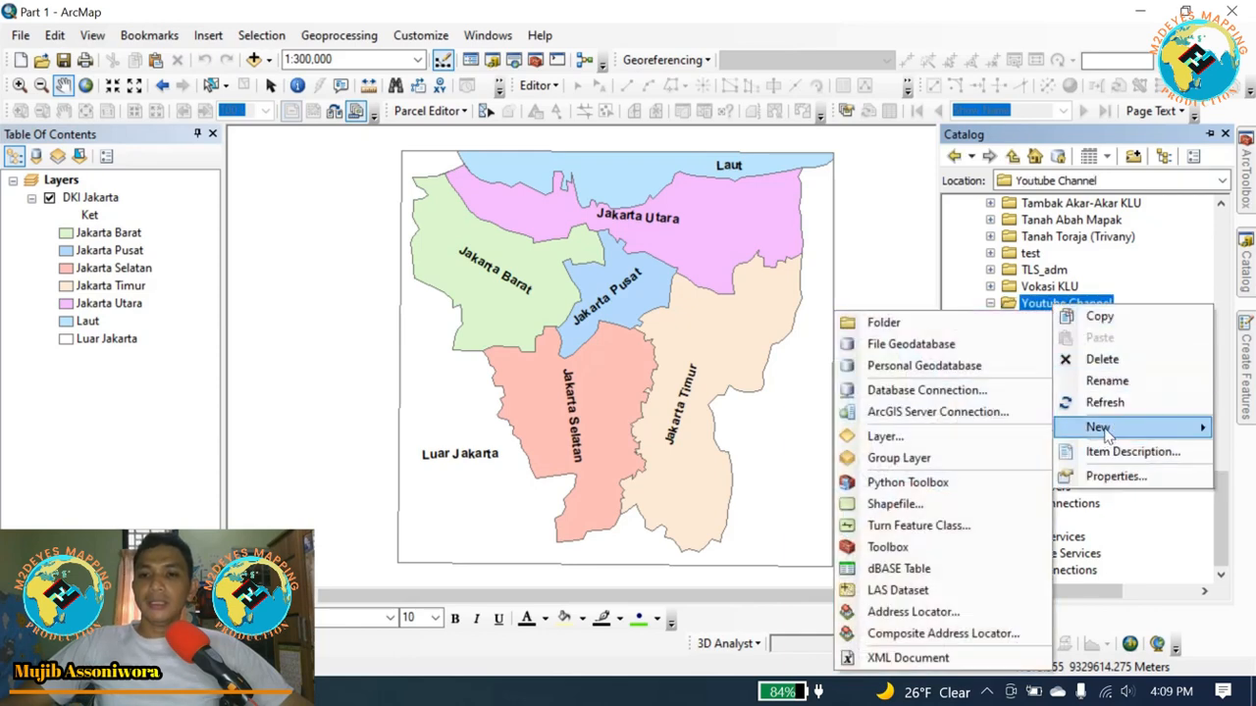
{"action": "left_click", "coordinate": [886, 323]}
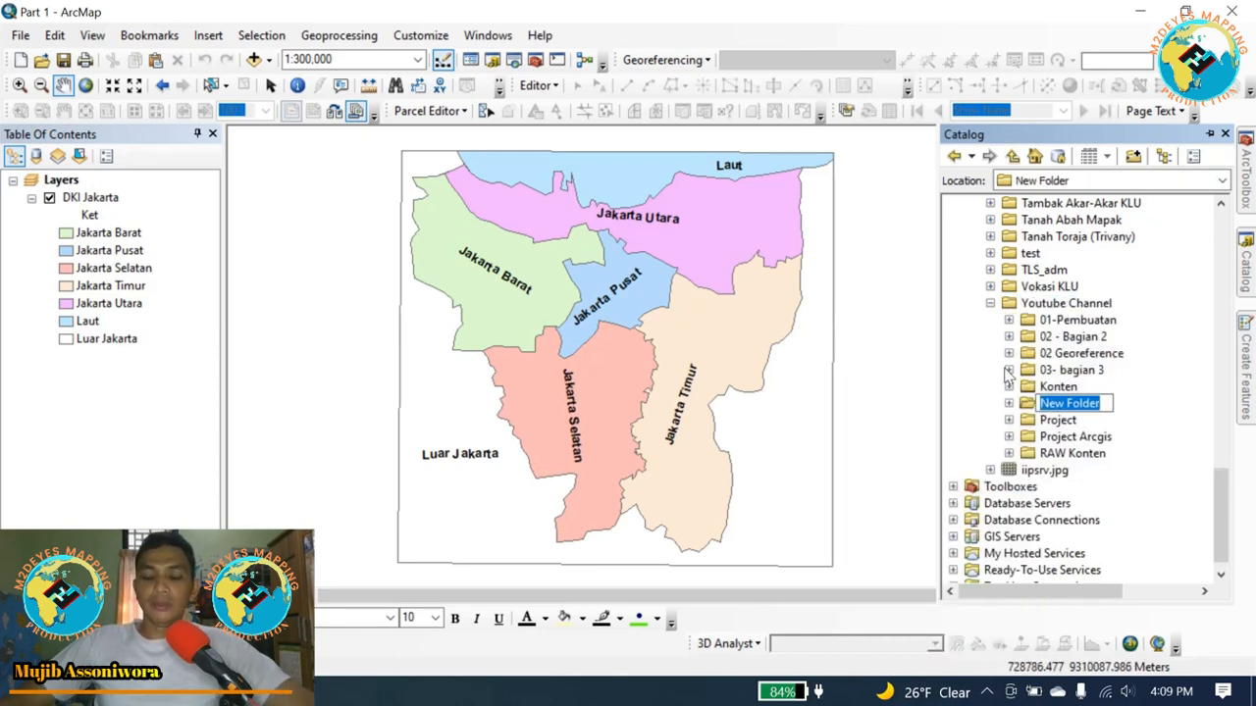
{"action": "type", "text": "Bagian"}
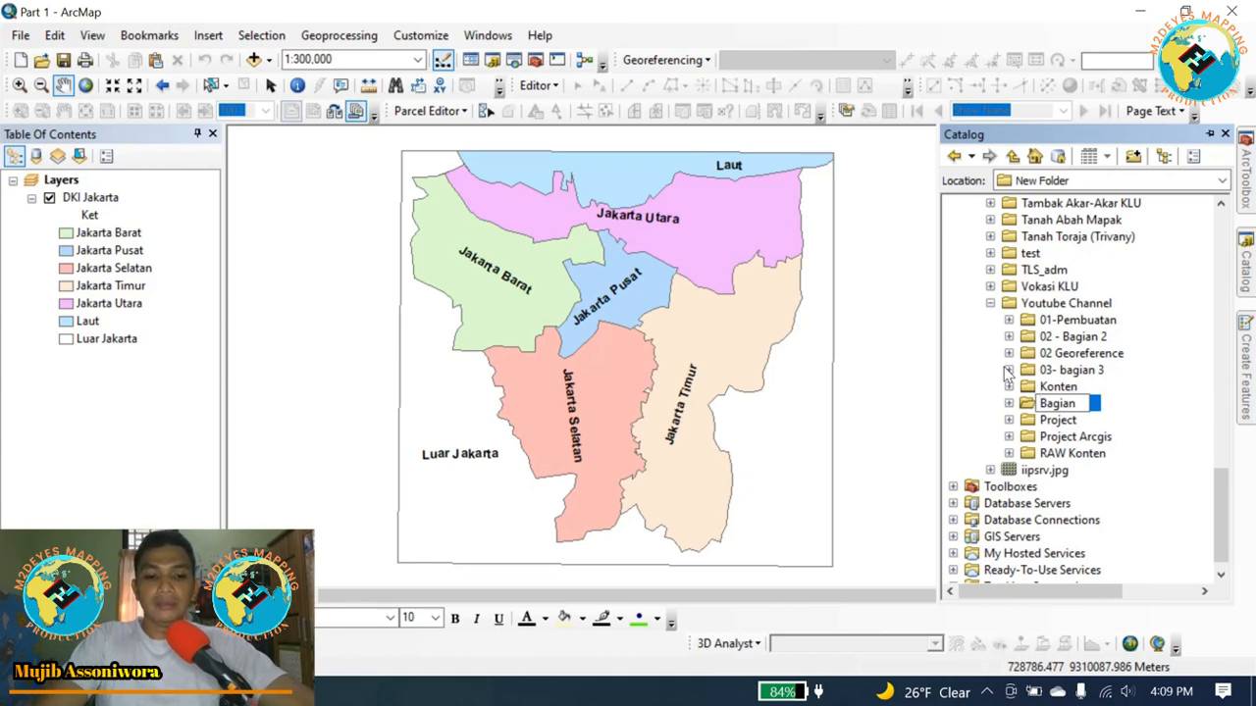
{"action": "type", "text": "04"}
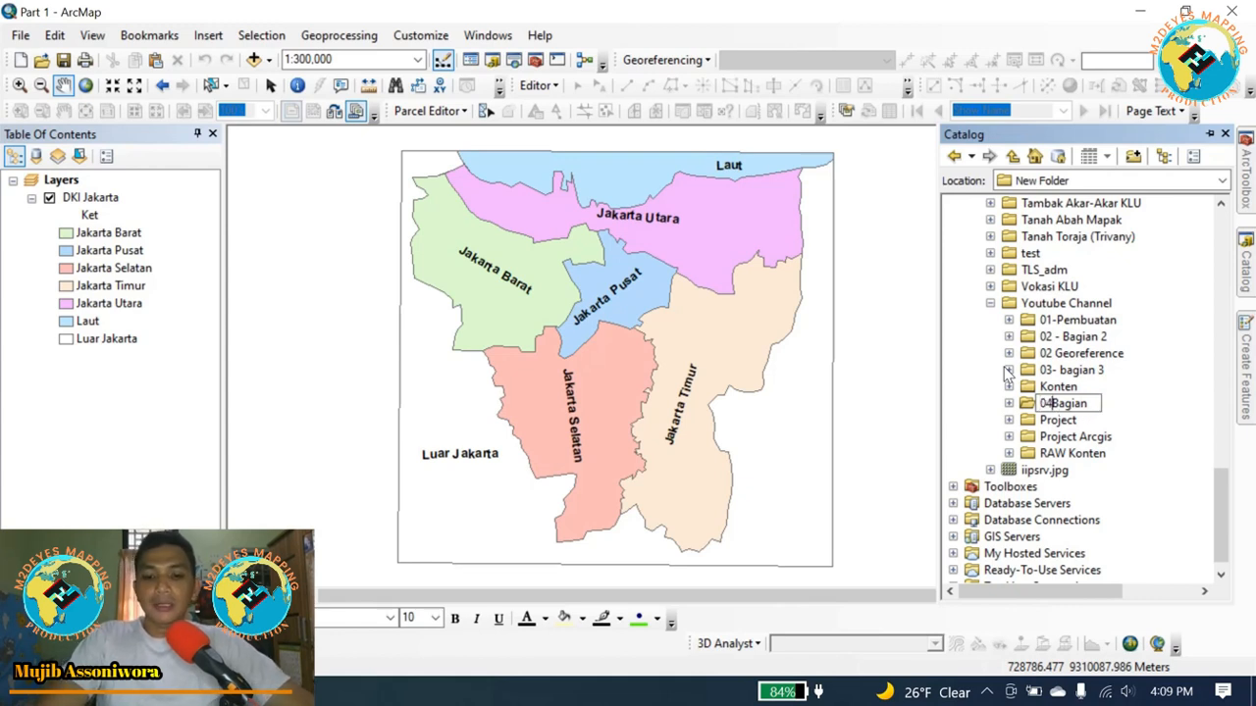
{"action": "type", "text": "-"}
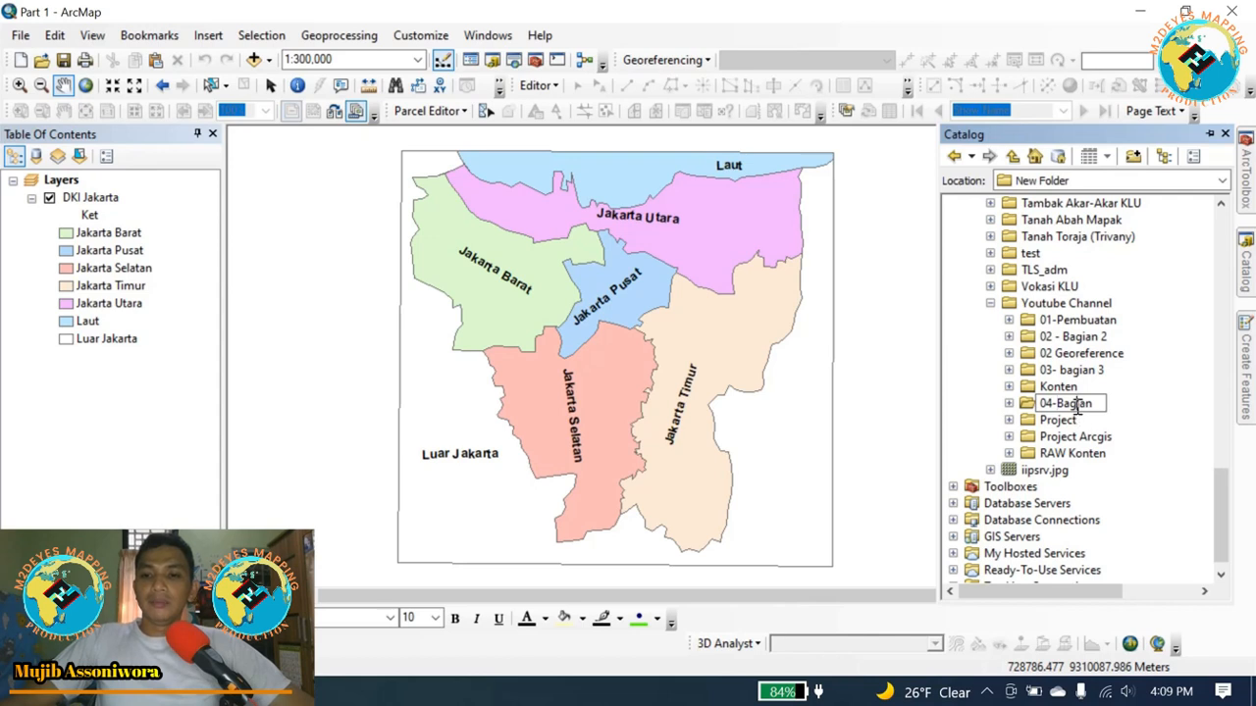
{"action": "key", "text": "Return"}
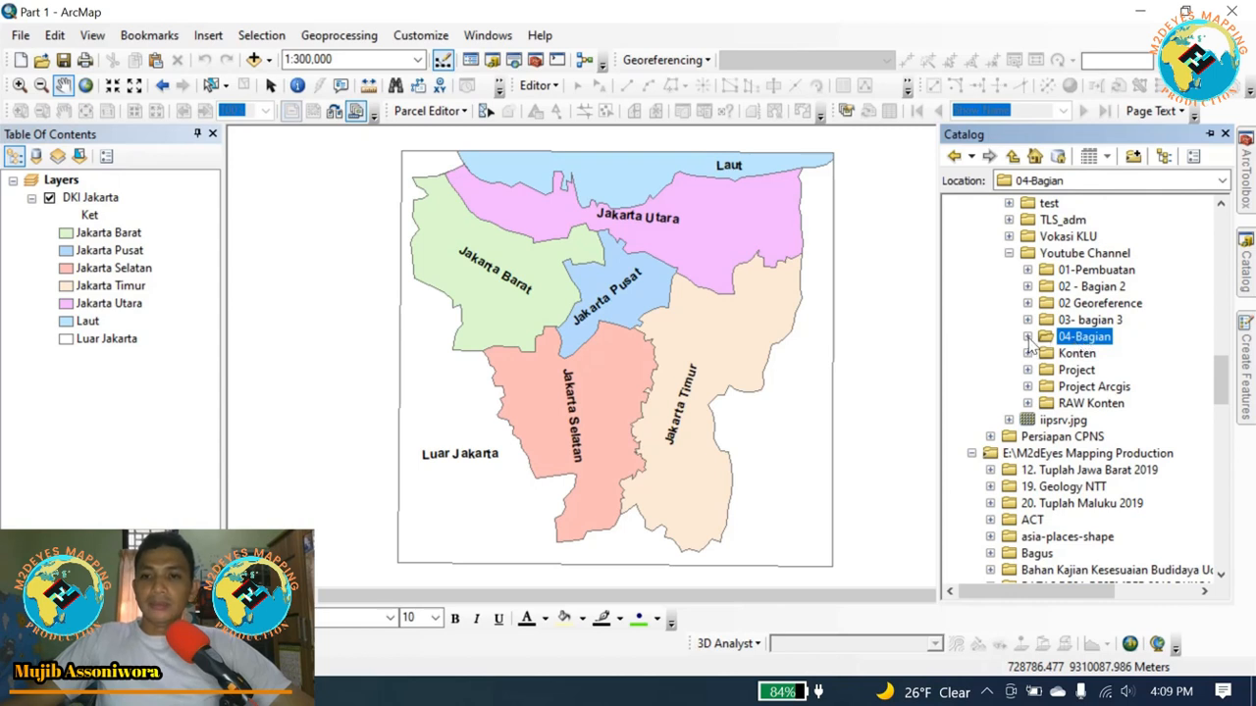
Create a subfolder named shp inside the 04-Bagian folder.
{"action": "right_click", "coordinate": [1083, 341]}
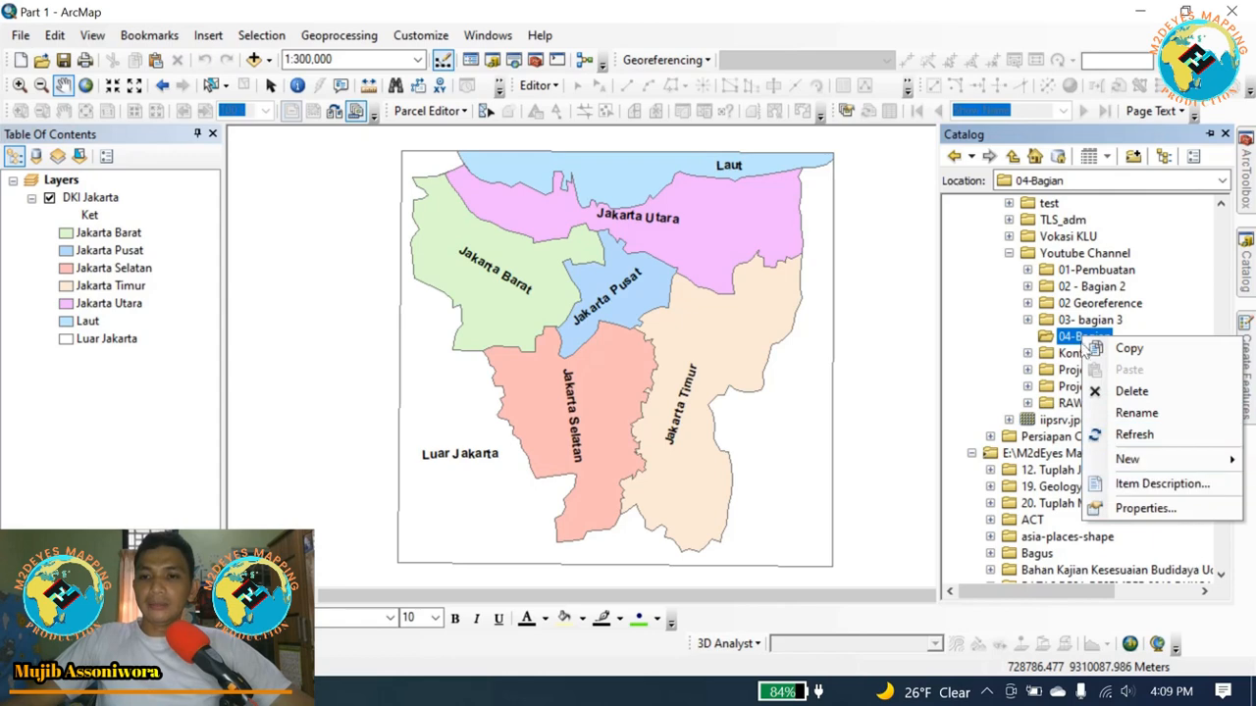
{"action": "mouse_move", "coordinate": [1128, 461]}
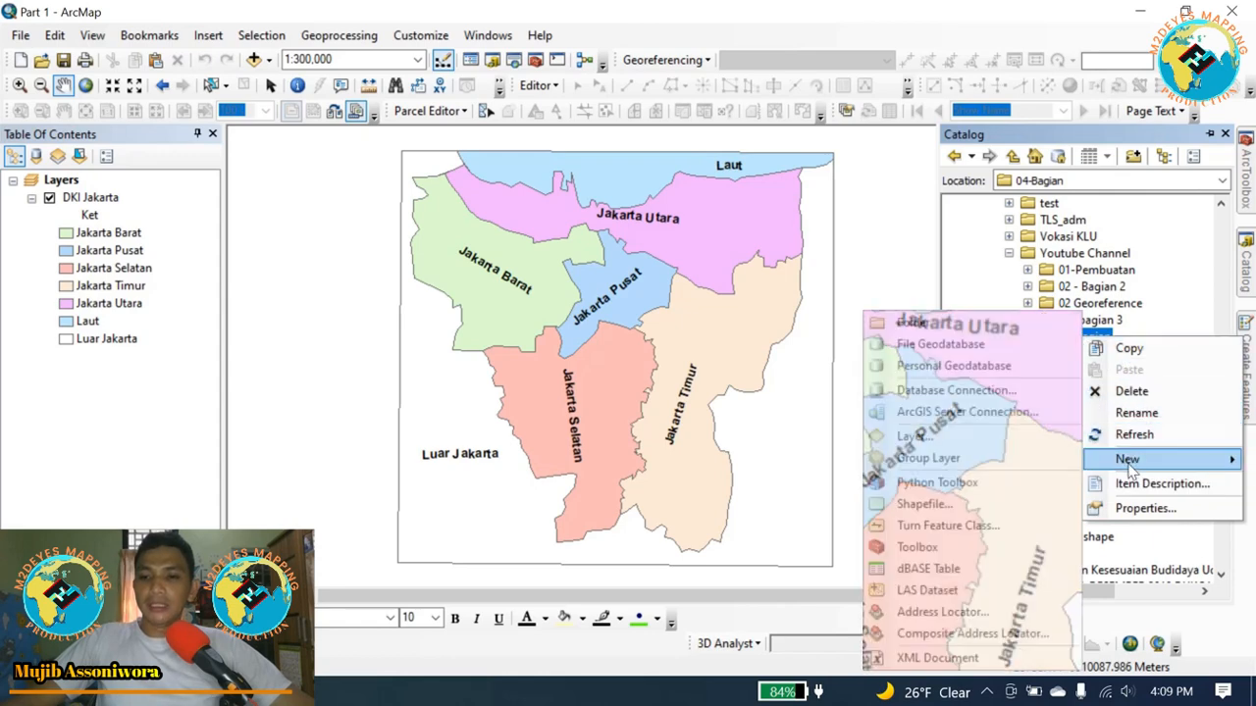
{"action": "left_click", "coordinate": [932, 323]}
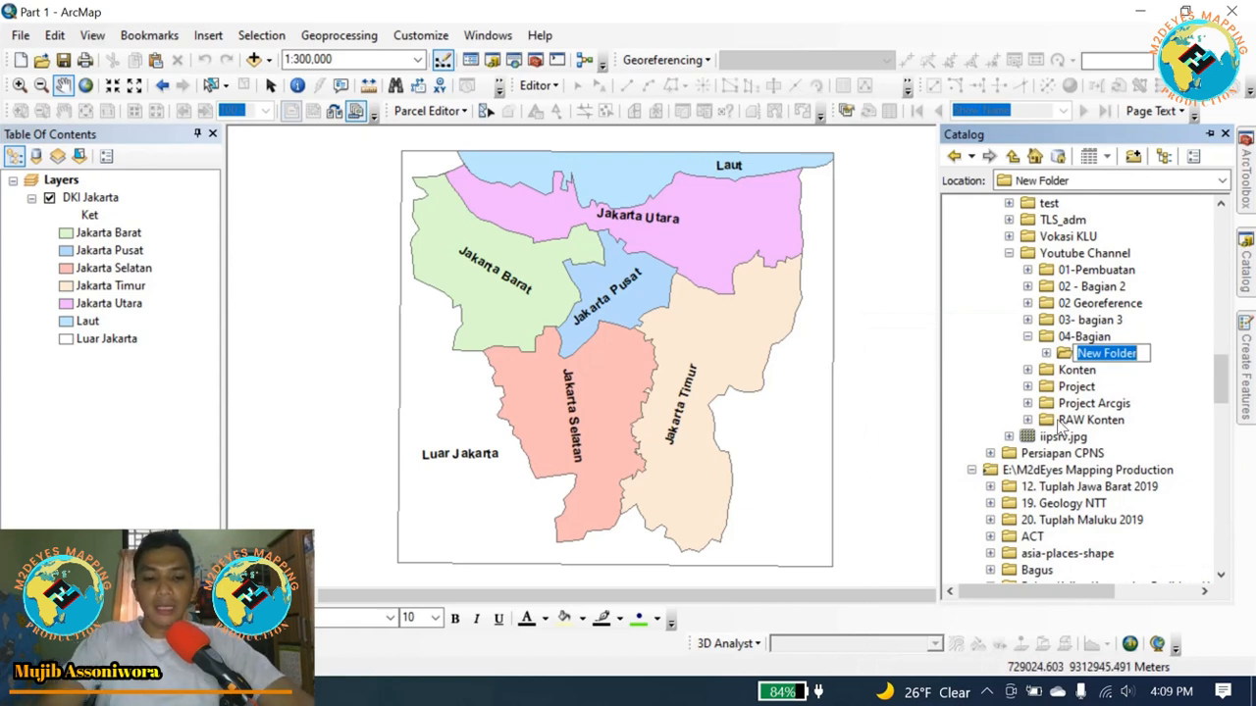
{"action": "type", "text": "shpo"}
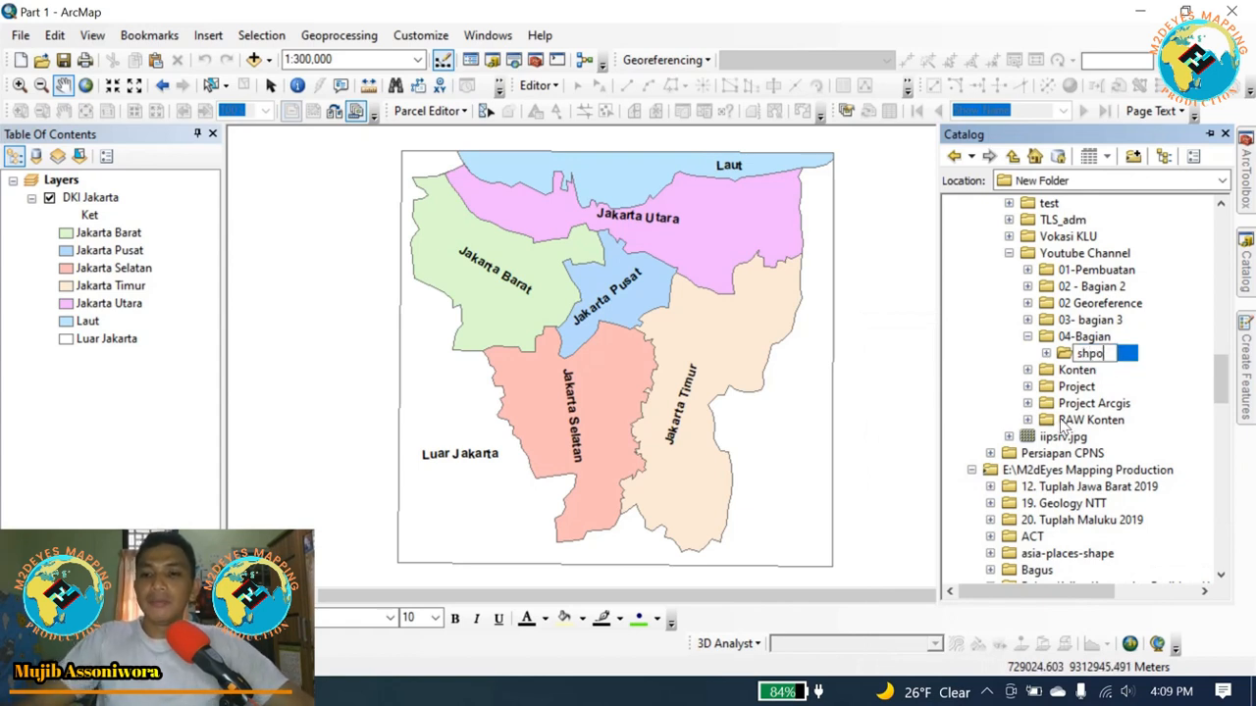
{"action": "key", "text": "BackSpace"}
{"action": "key", "text": "Return"}
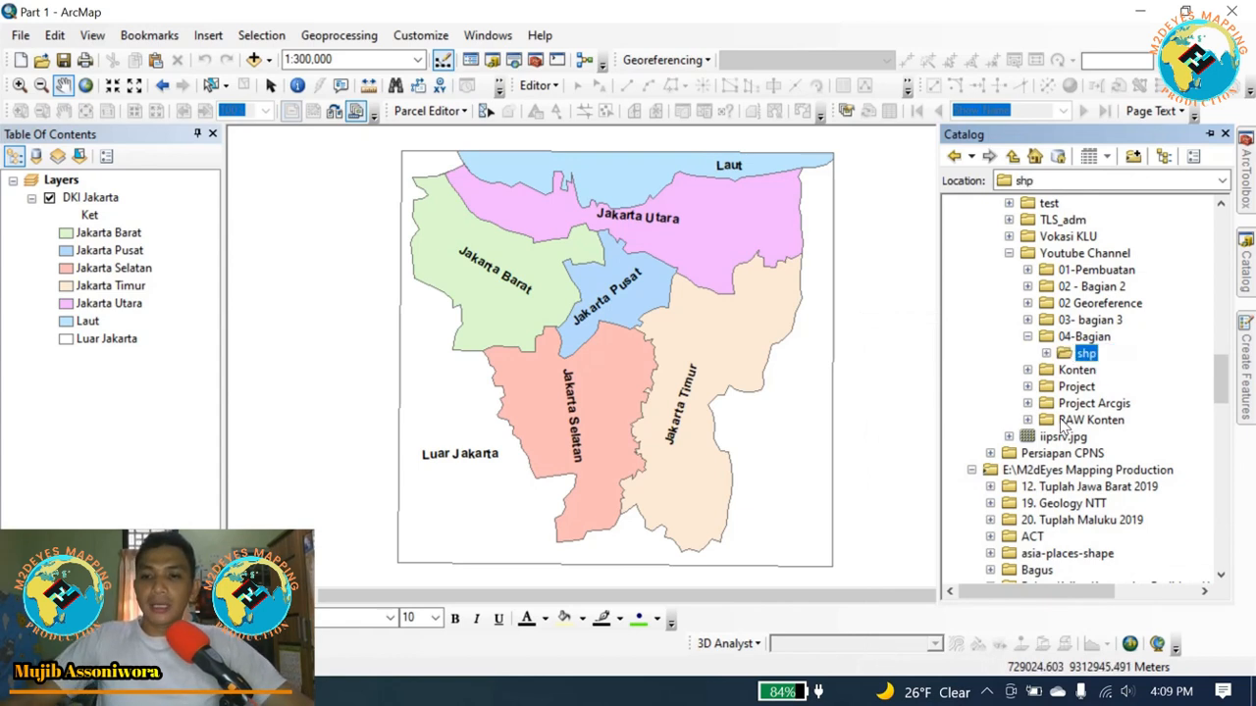
Start creating a new shapefile inside the shp folder.
{"action": "right_click", "coordinate": [1087, 359]}
{"action": "mouse_move", "coordinate": [1108, 478]}
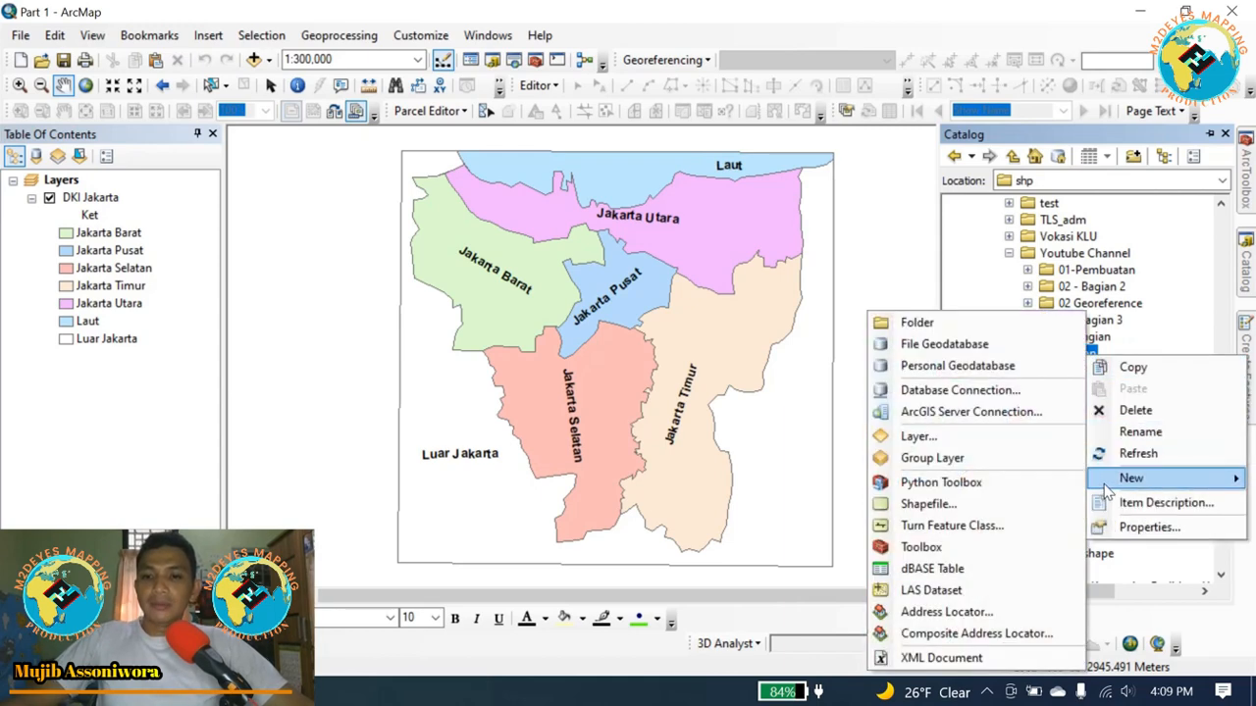
{"action": "left_click", "coordinate": [932, 504]}
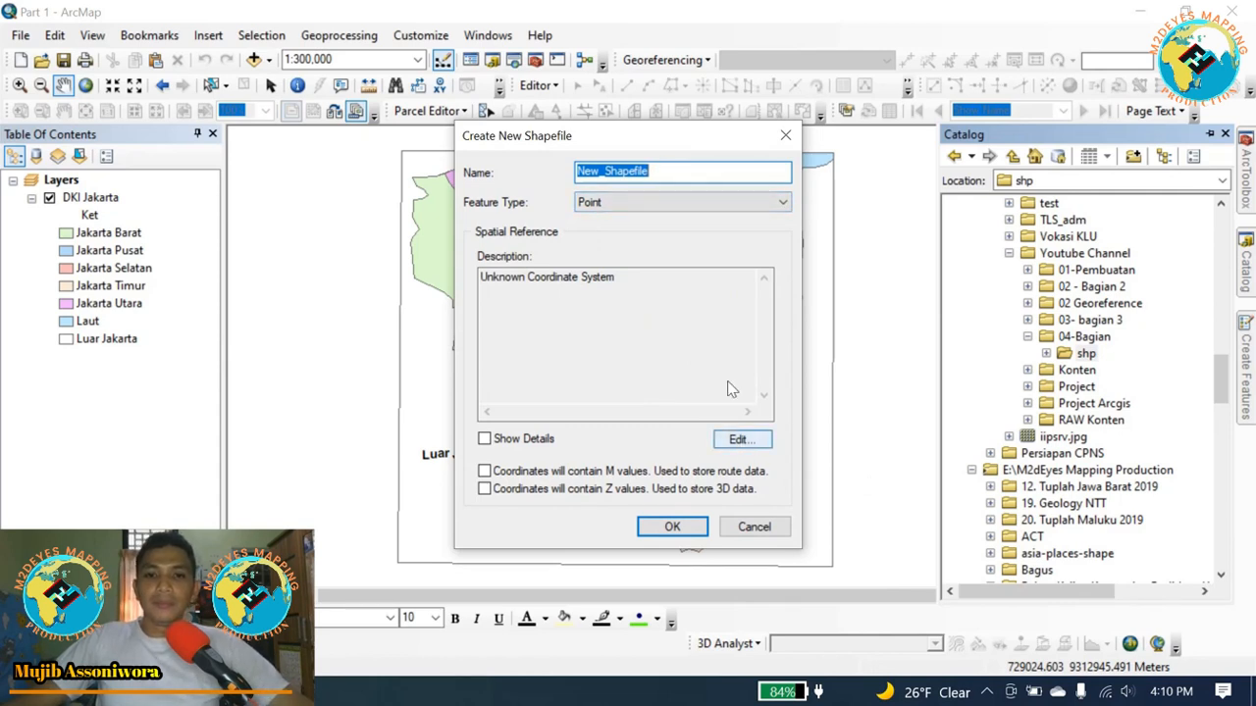
{"action": "left_click_drag", "start_coordinate": [653, 171], "coordinate": [525, 171]}
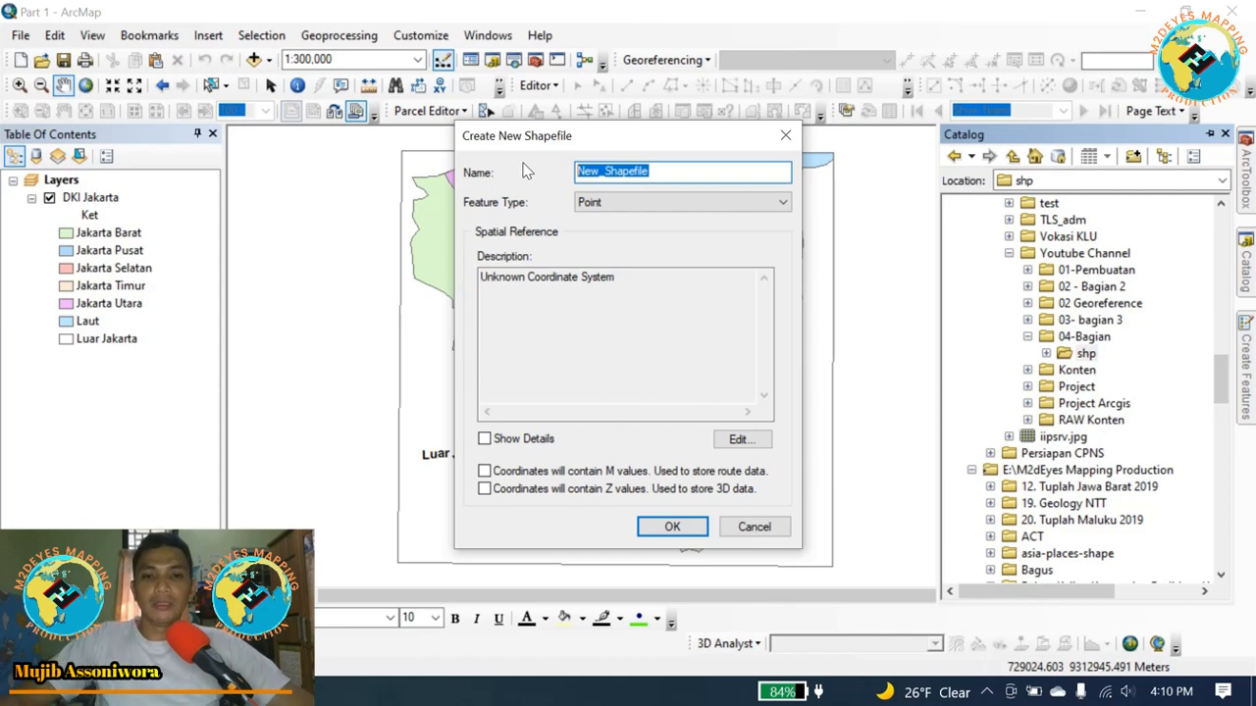
{"action": "left_click", "coordinate": [745, 446]}
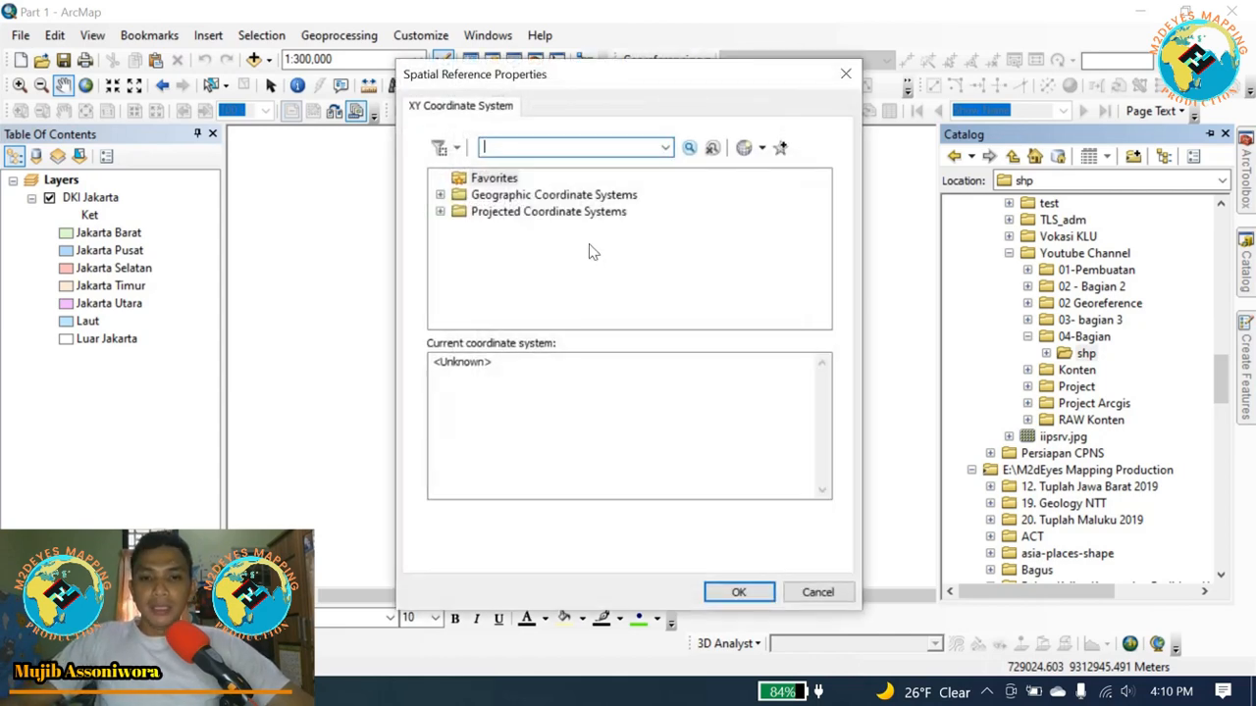
{"action": "left_click", "coordinate": [849, 77]}
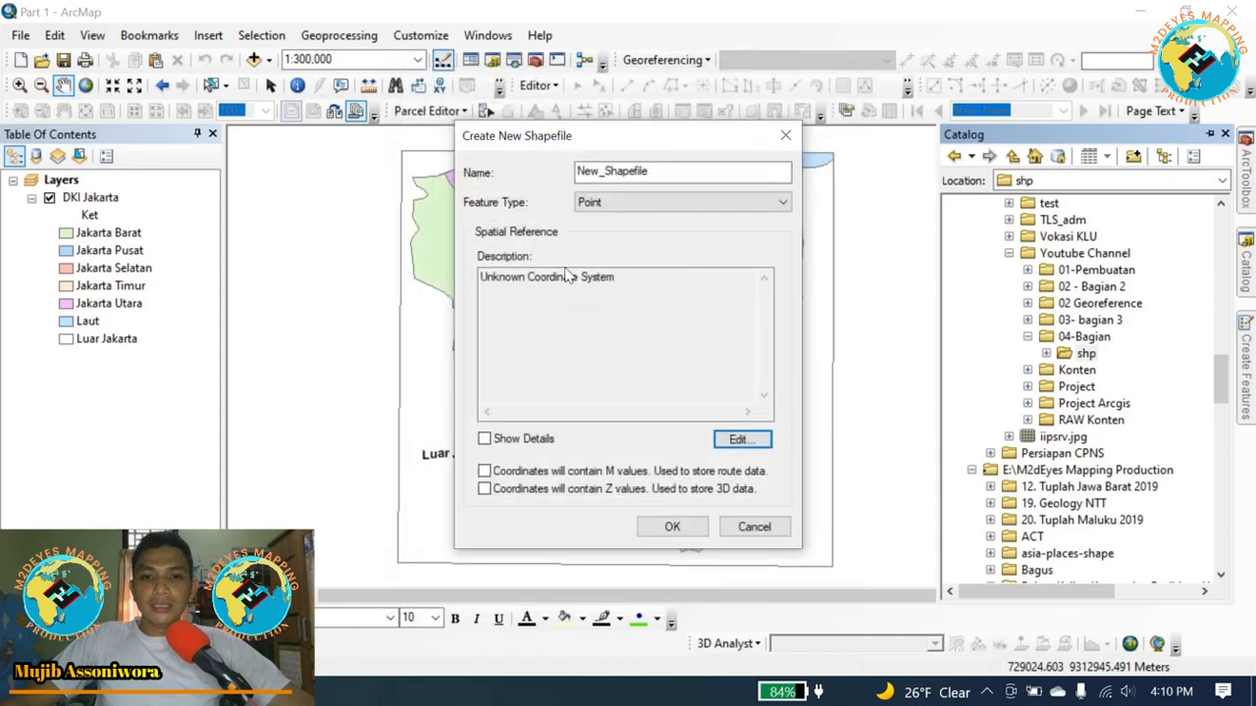
Set the new shapefile's spatial reference to the projected system WGS 1984 UTM Zone 48S in the Southern Hemisphere group.
{"action": "left_click", "coordinate": [738, 443]}
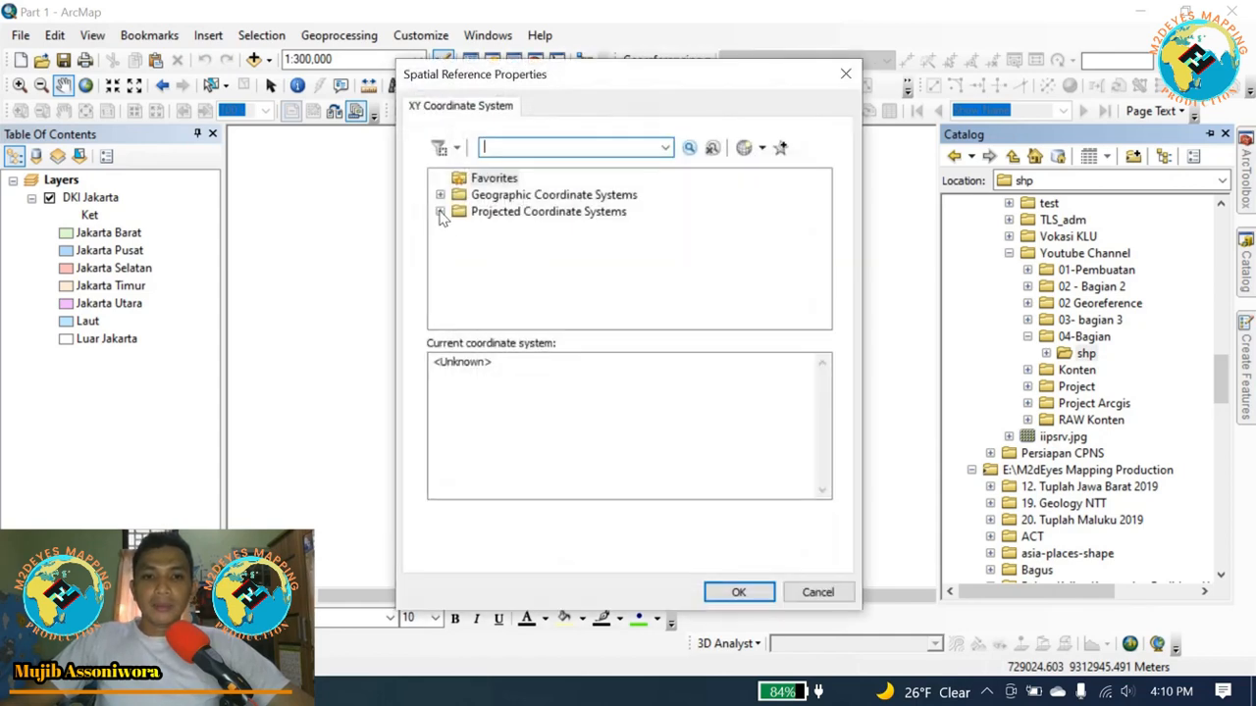
{"action": "left_click", "coordinate": [441, 212]}
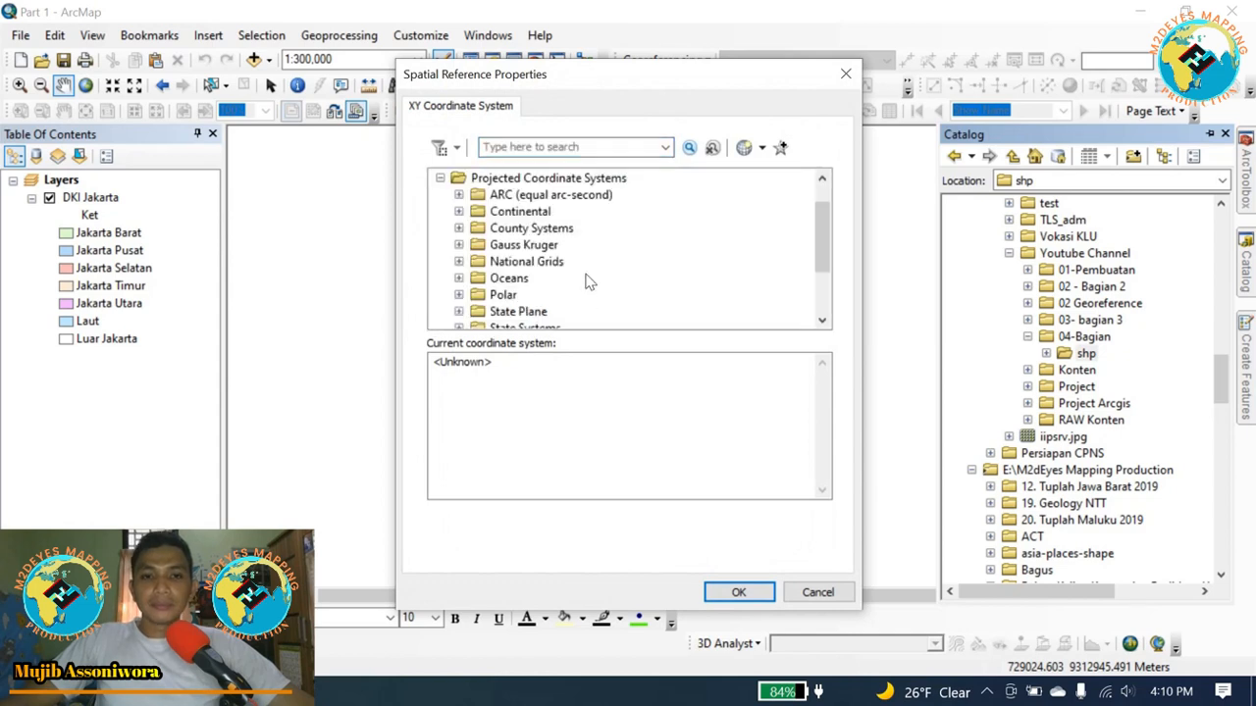
{"action": "scroll", "coordinate": [589, 281], "scroll_direction": "down", "scroll_amount": 2}
{"action": "left_click", "coordinate": [458, 278]}
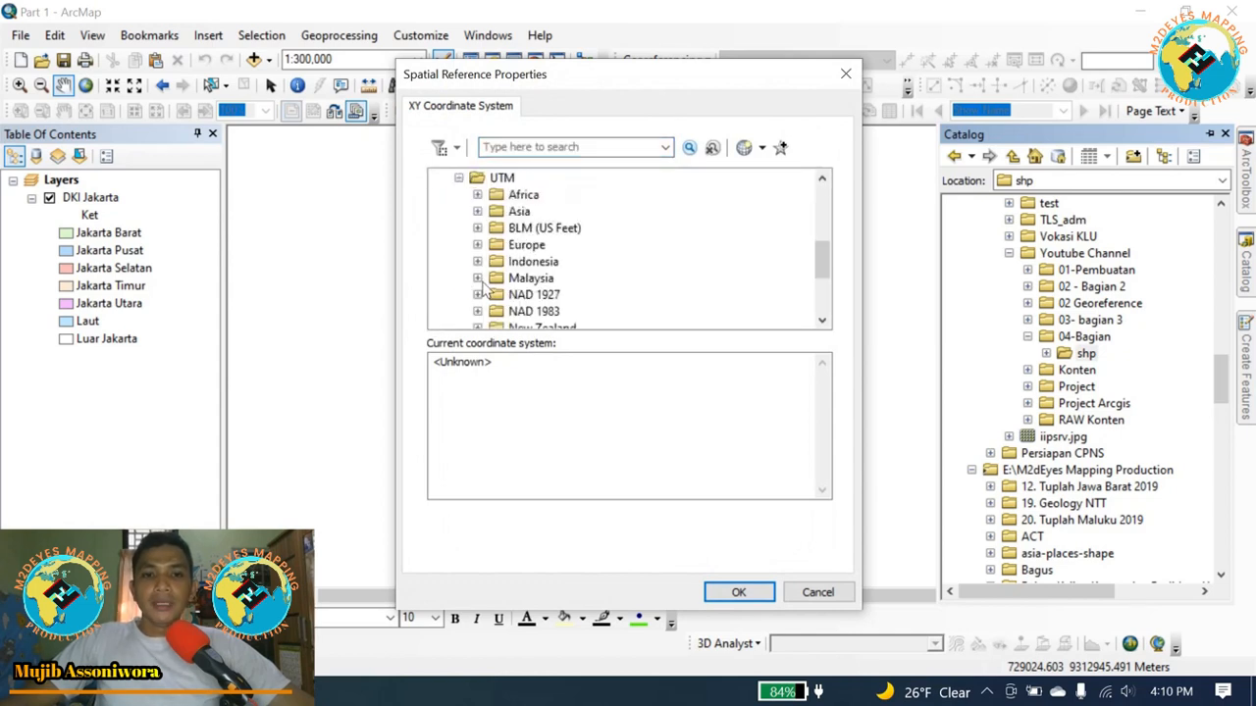
{"action": "scroll", "coordinate": [544, 279], "scroll_direction": "down", "scroll_amount": 3}
{"action": "left_click", "coordinate": [477, 278]}
{"action": "scroll", "coordinate": [540, 286], "scroll_direction": "down", "scroll_amount": 1}
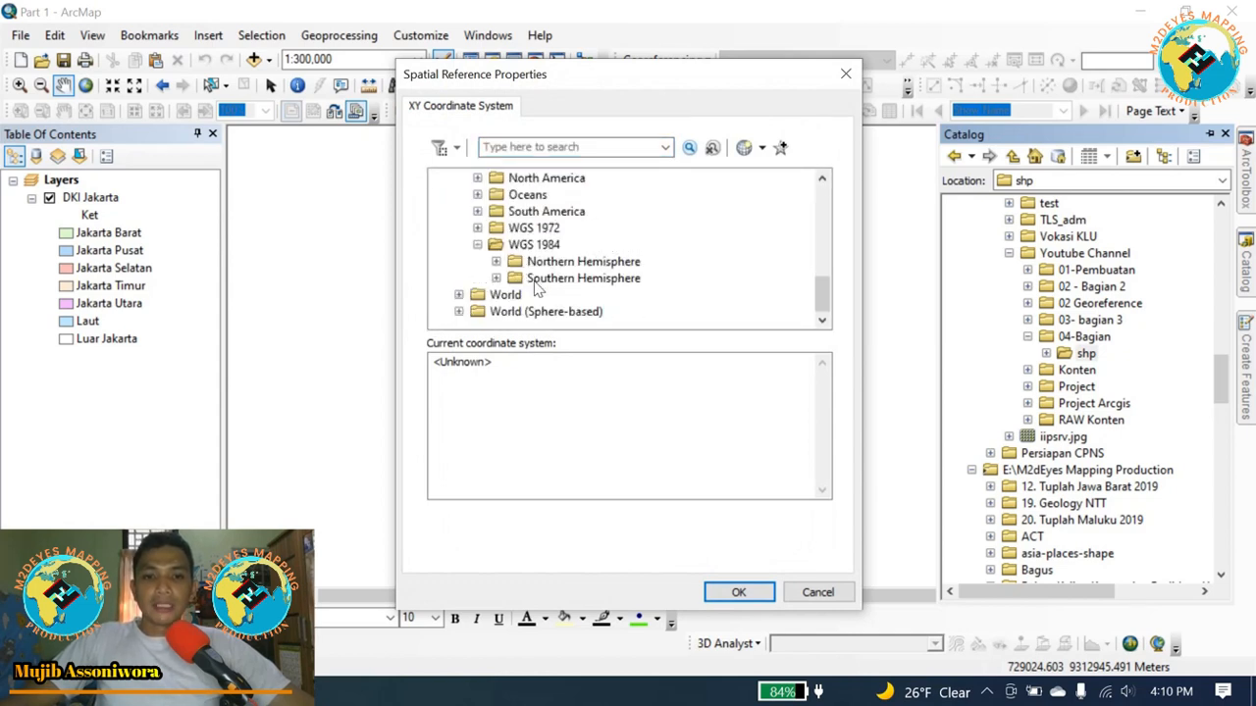
{"action": "left_click", "coordinate": [496, 278]}
{"action": "scroll", "coordinate": [579, 253], "scroll_direction": "down", "scroll_amount": 10}
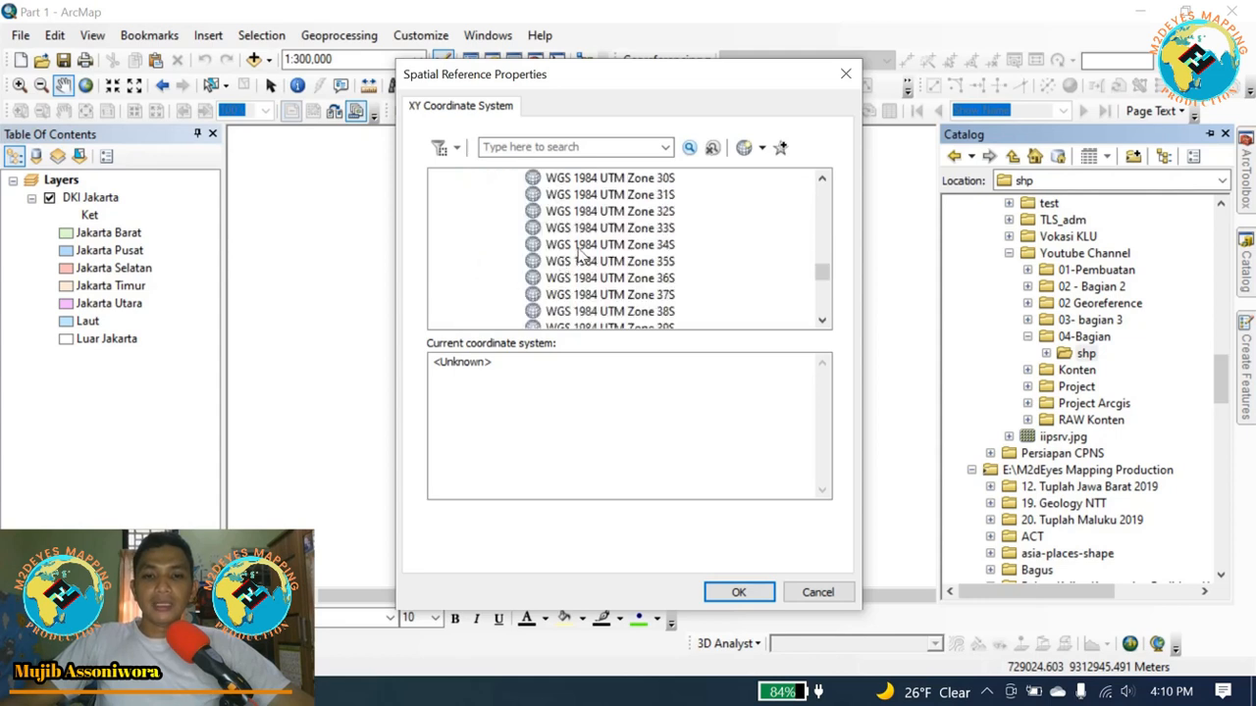
{"action": "scroll", "coordinate": [592, 275], "scroll_direction": "down", "scroll_amount": 5}
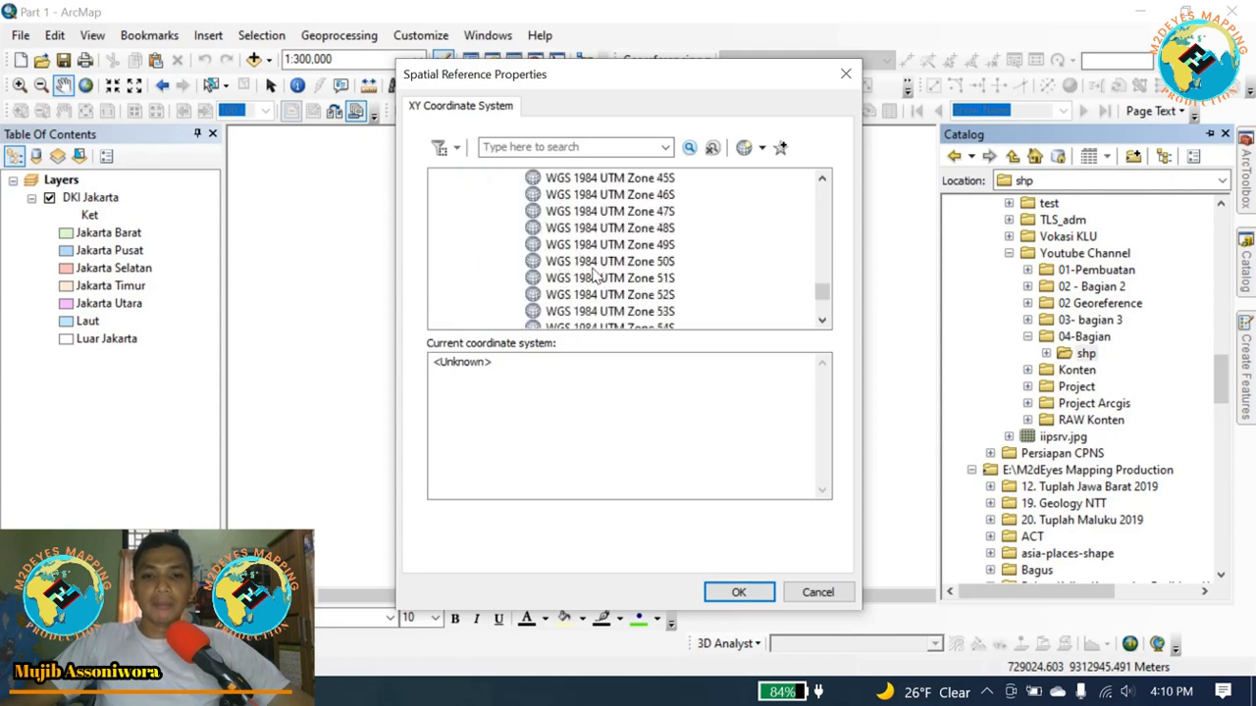
{"action": "left_click", "coordinate": [626, 229]}
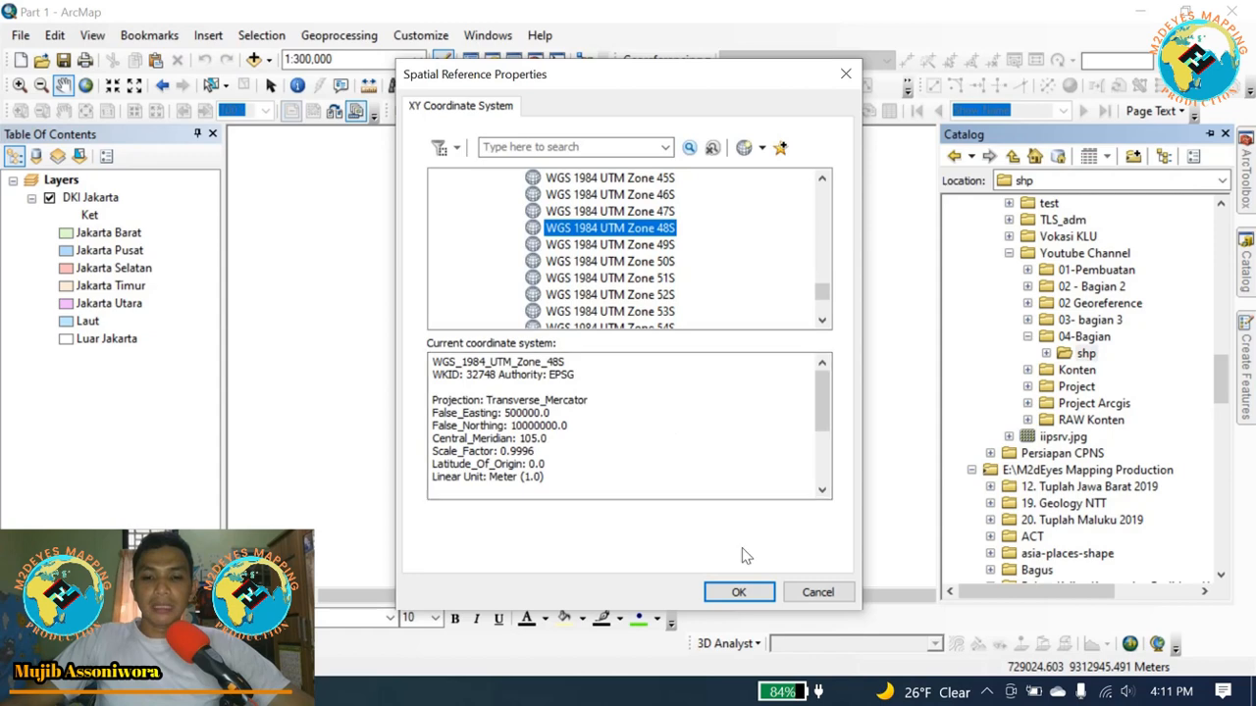
{"action": "left_click", "coordinate": [746, 596]}
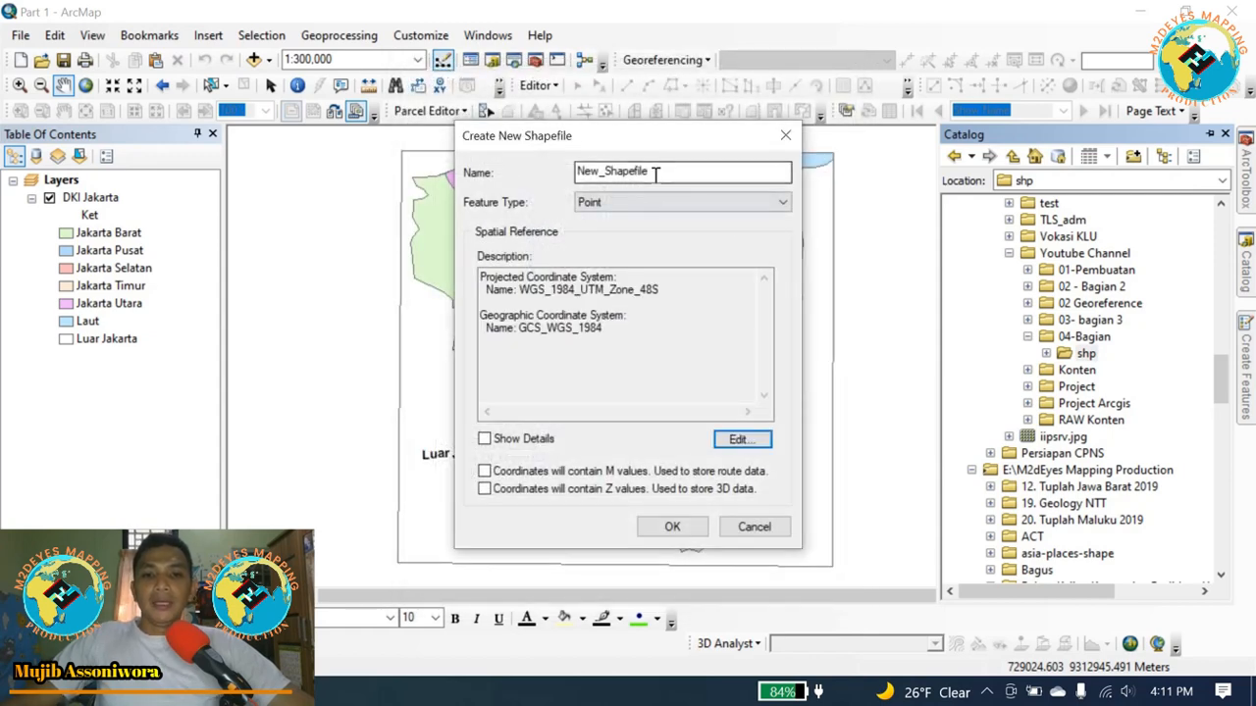
Name the shapefile Pusat Kota, keep the Point feature type, and create it.
{"action": "left_click_drag", "start_coordinate": [692, 174], "coordinate": [529, 172]}
{"action": "type", "text": "P"}
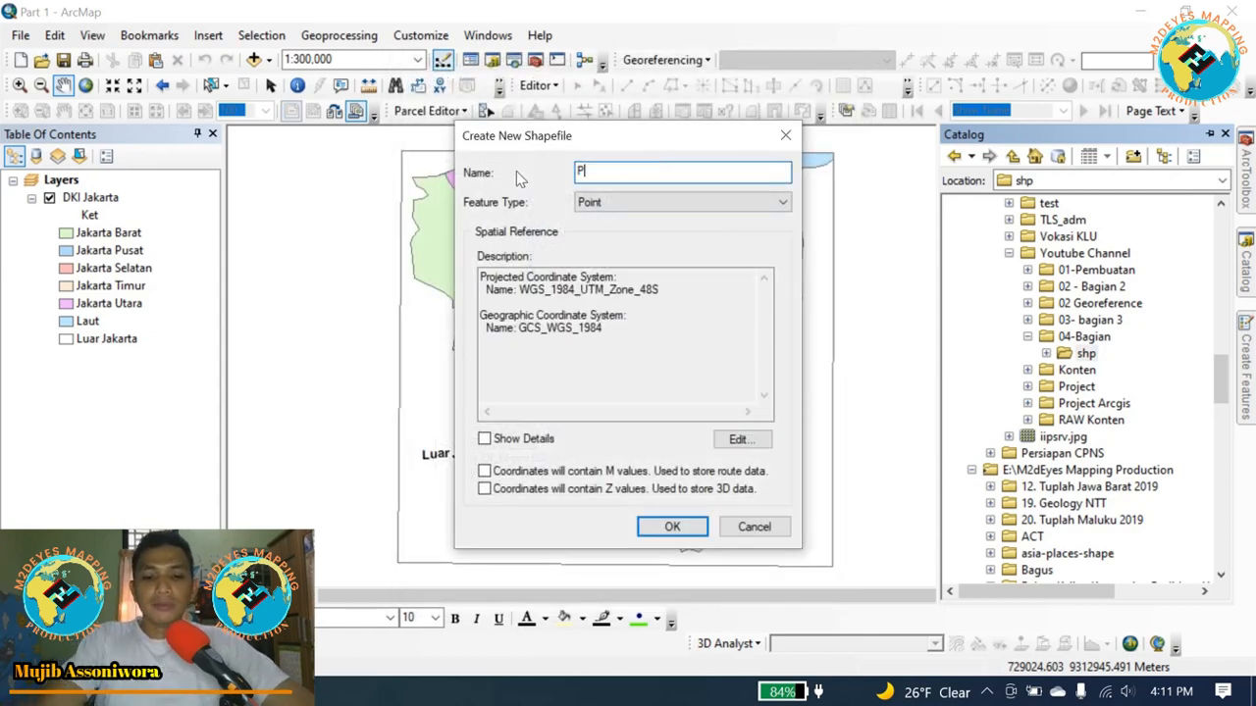
{"action": "type", "text": "usat Kota"}
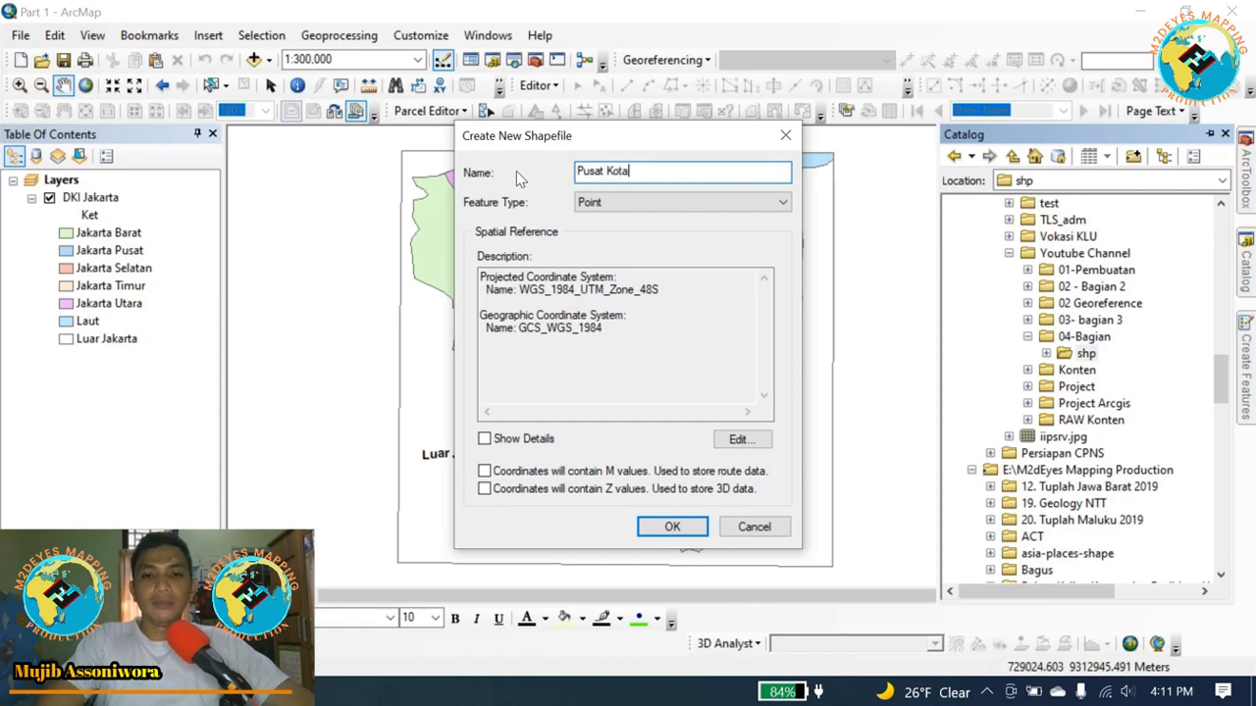
{"action": "key", "text": "Tab"}
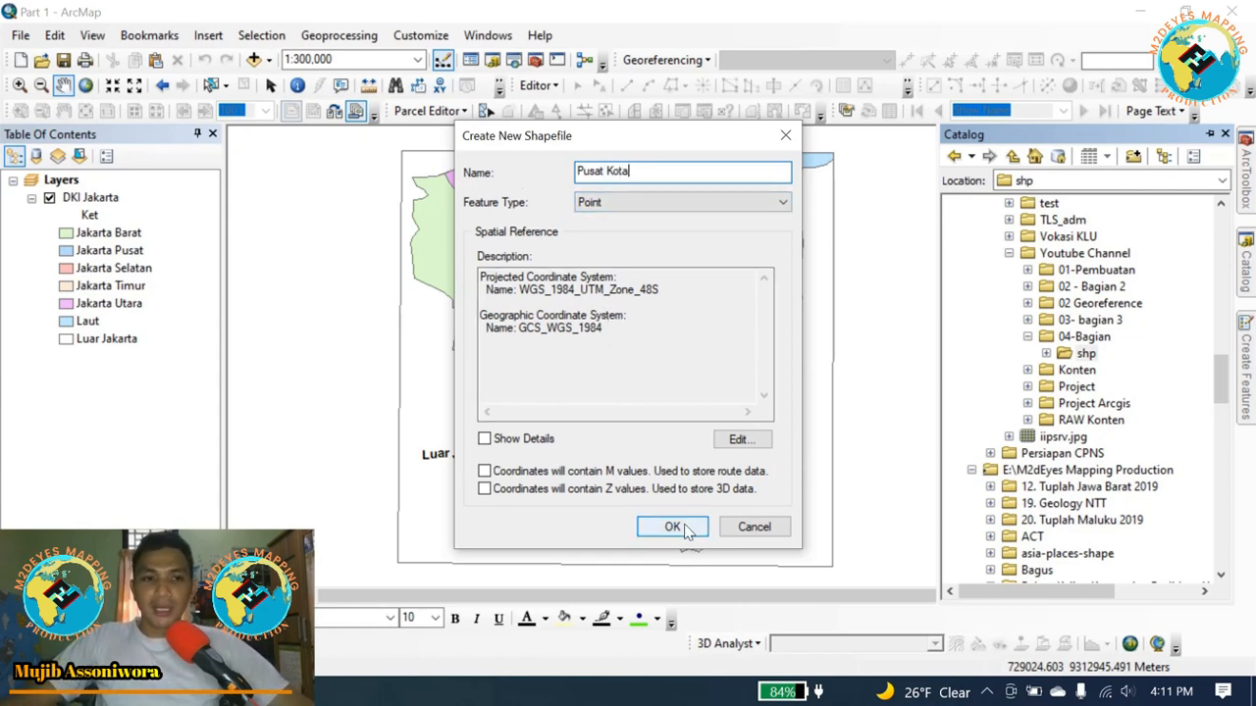
{"action": "left_click", "coordinate": [684, 528]}
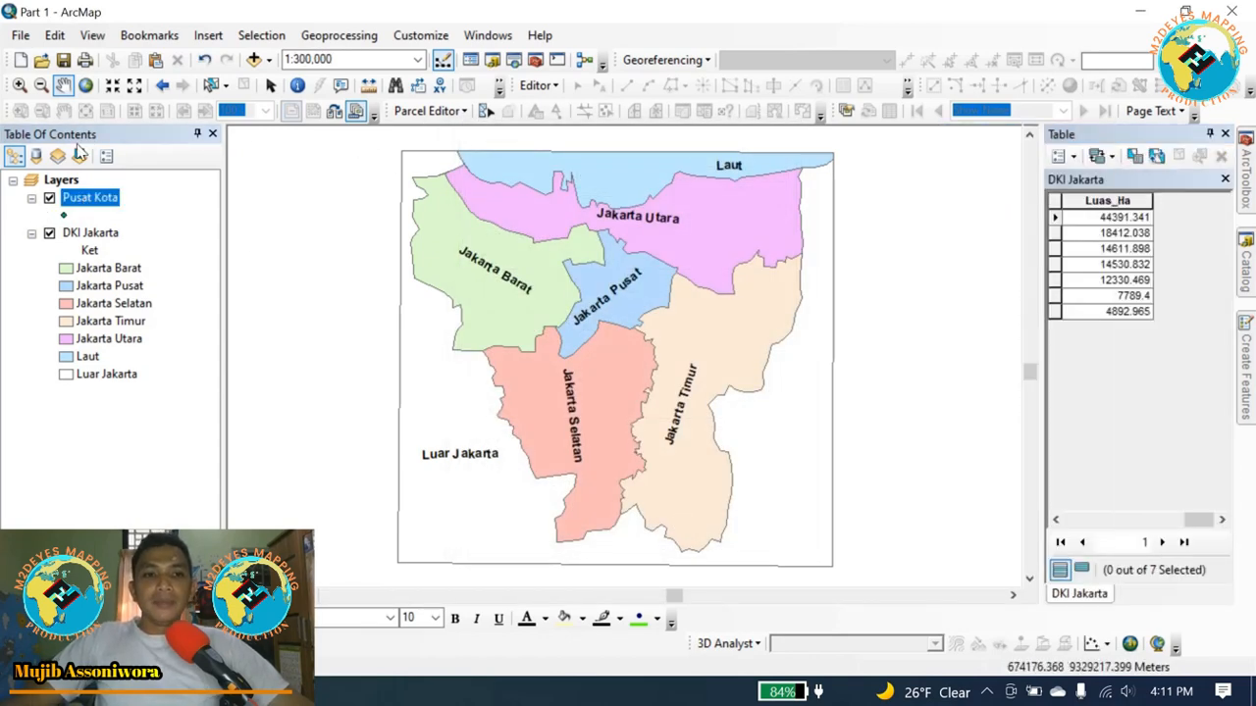
Start an edit session on the Pusat Kota layer and select its point template for creating features.
{"action": "right_click", "coordinate": [108, 199]}
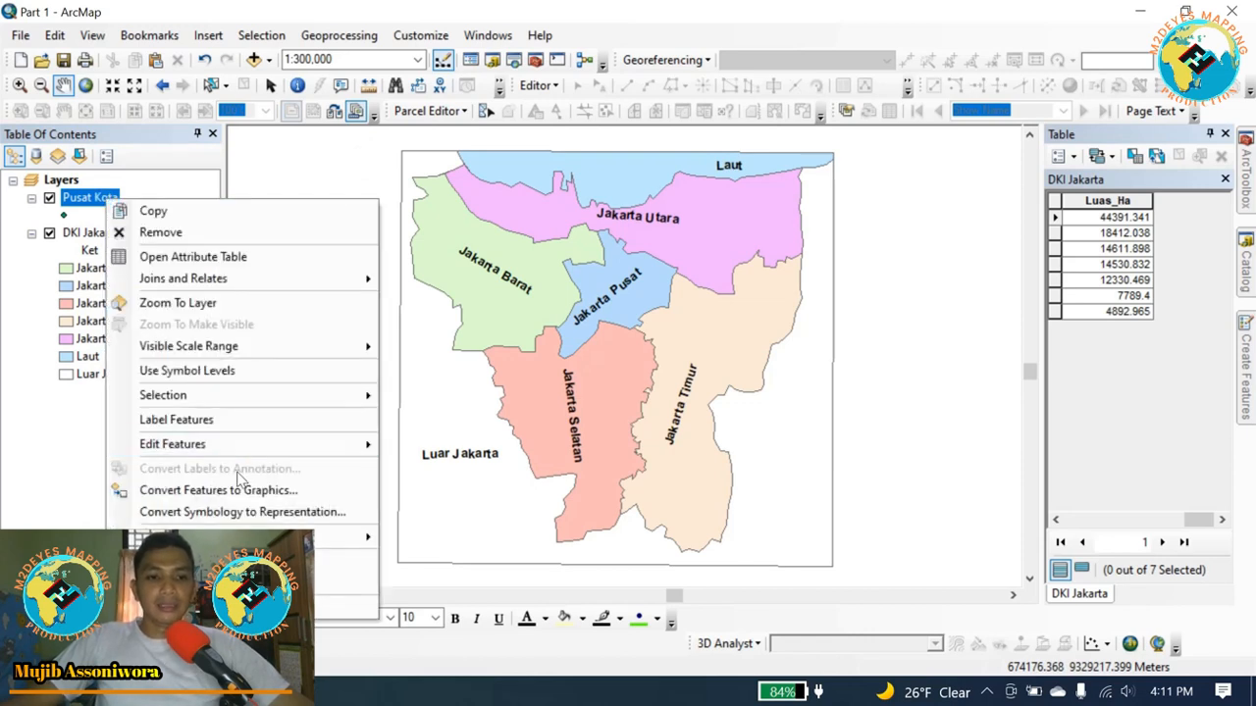
{"action": "mouse_move", "coordinate": [354, 443]}
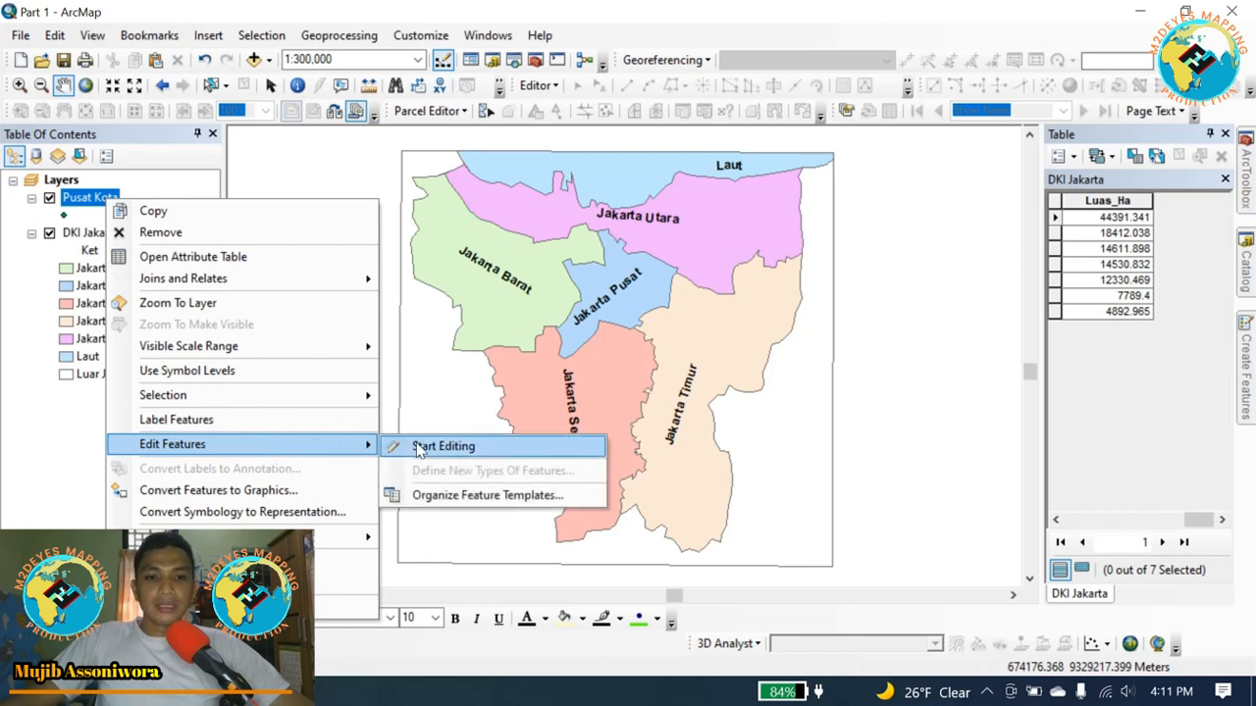
{"action": "left_click", "coordinate": [415, 445]}
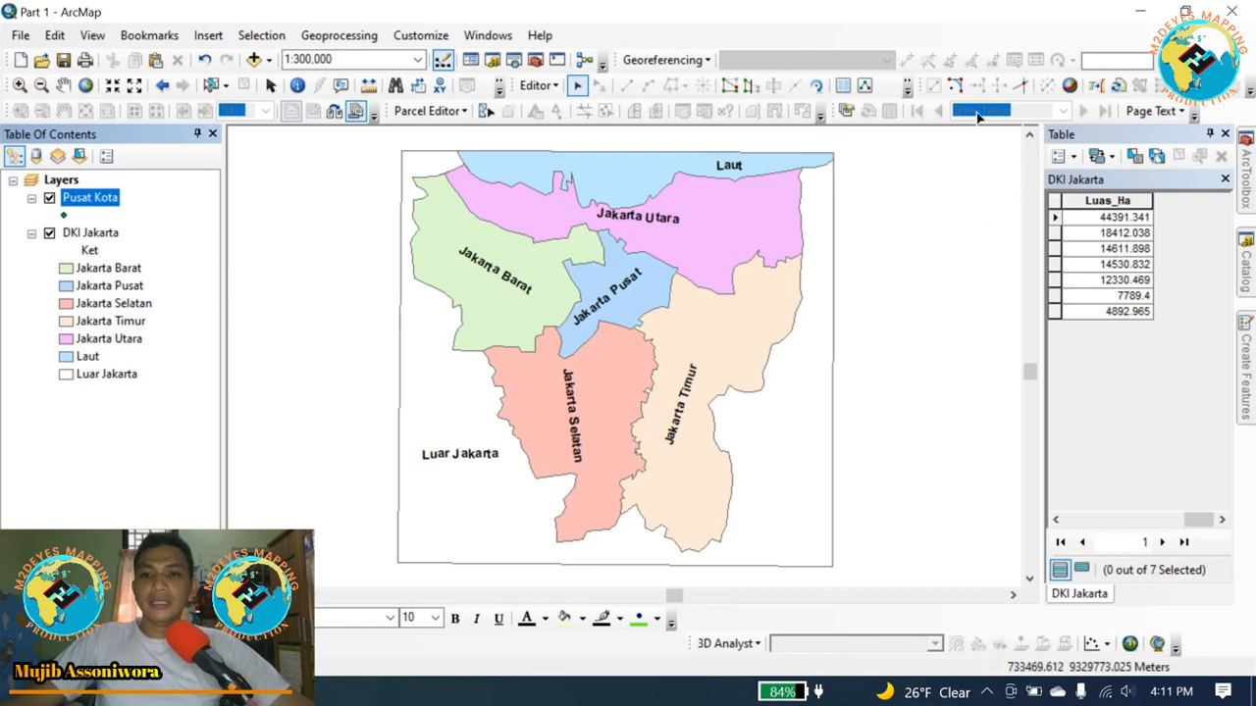
{"action": "left_click", "coordinate": [908, 92]}
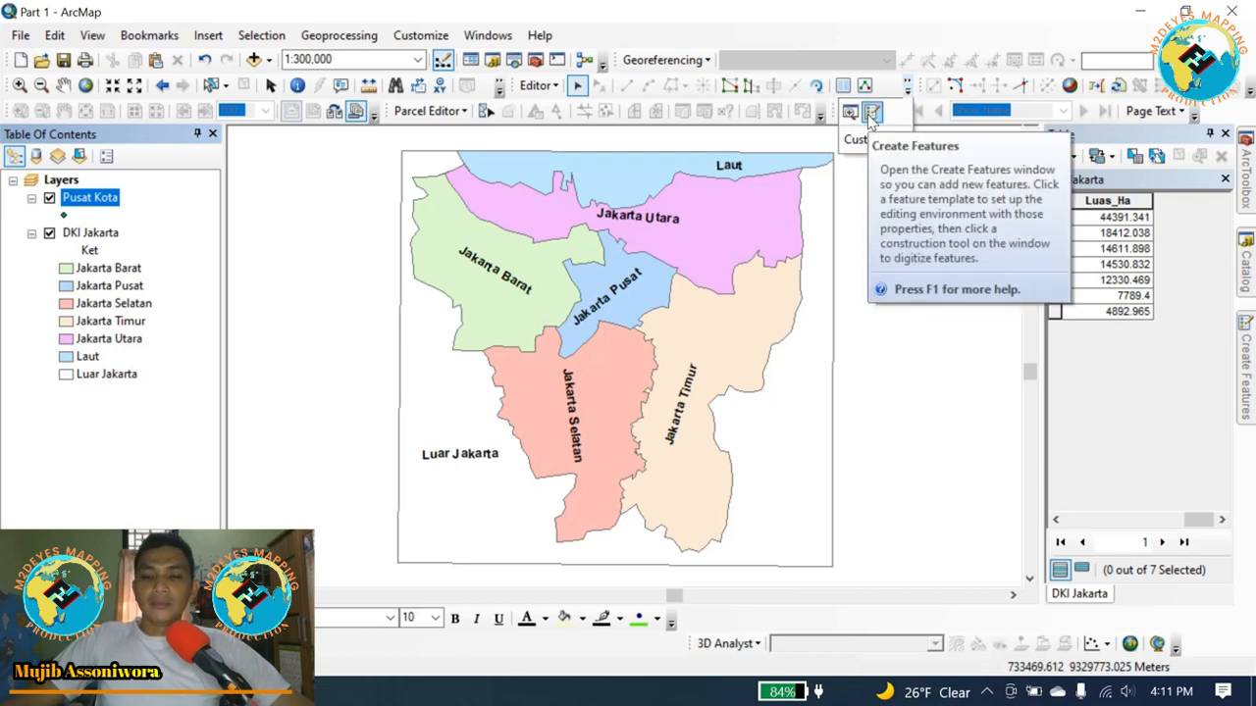
{"action": "left_click", "coordinate": [872, 114]}
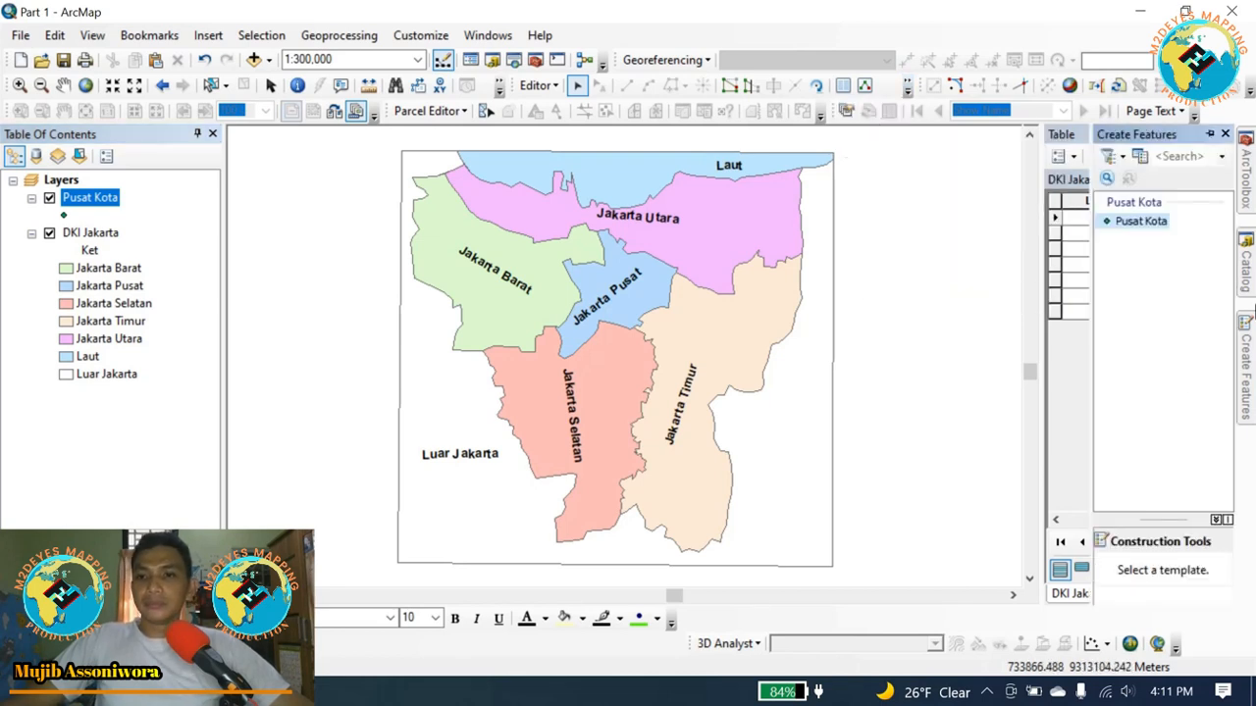
{"action": "left_click", "coordinate": [1140, 222]}
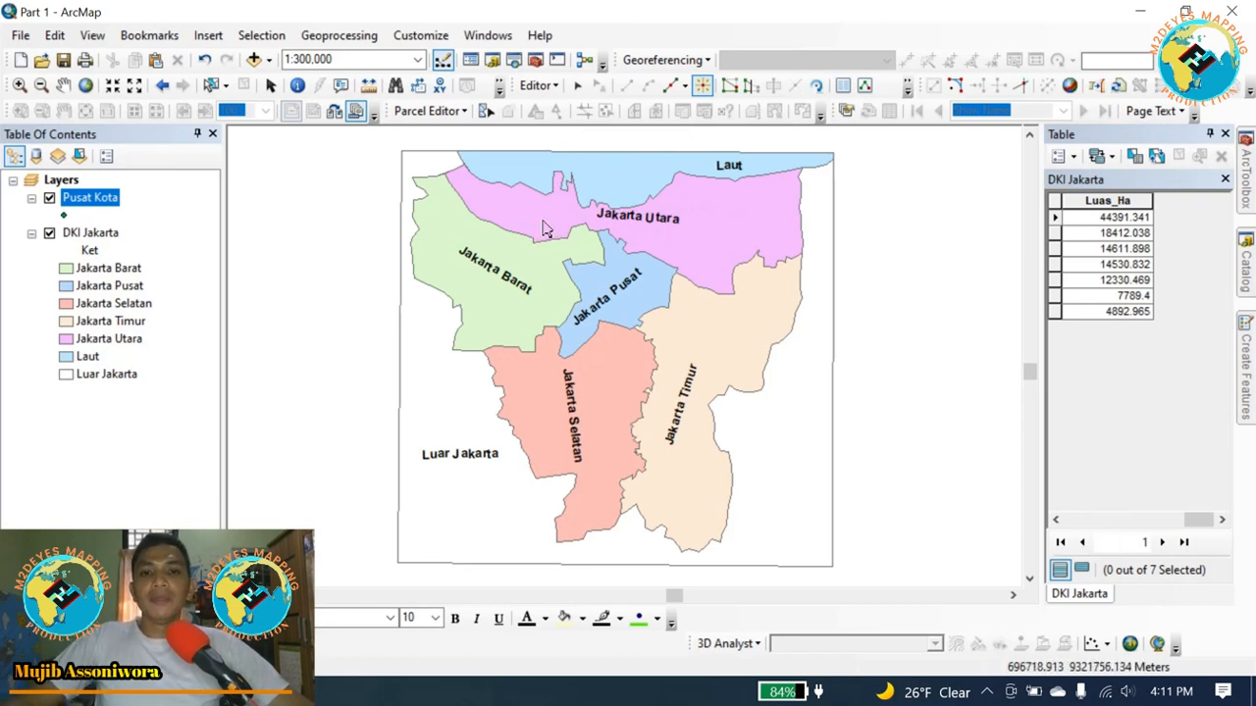
Place one city-centre point each in Jakarta Utara, Jakarta Barat, Jakarta Pusat, Jakarta Timur and Jakarta Selatan.
{"action": "left_click", "coordinate": [644, 227]}
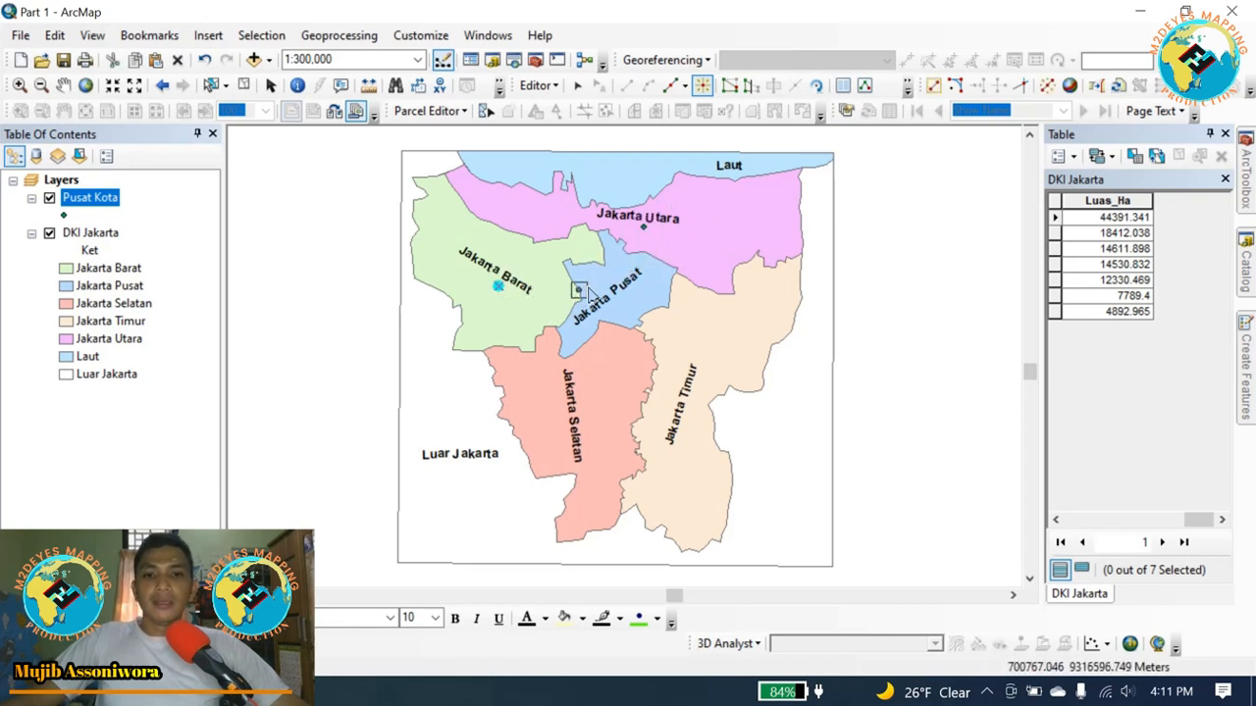
{"action": "left_click", "coordinate": [618, 297]}
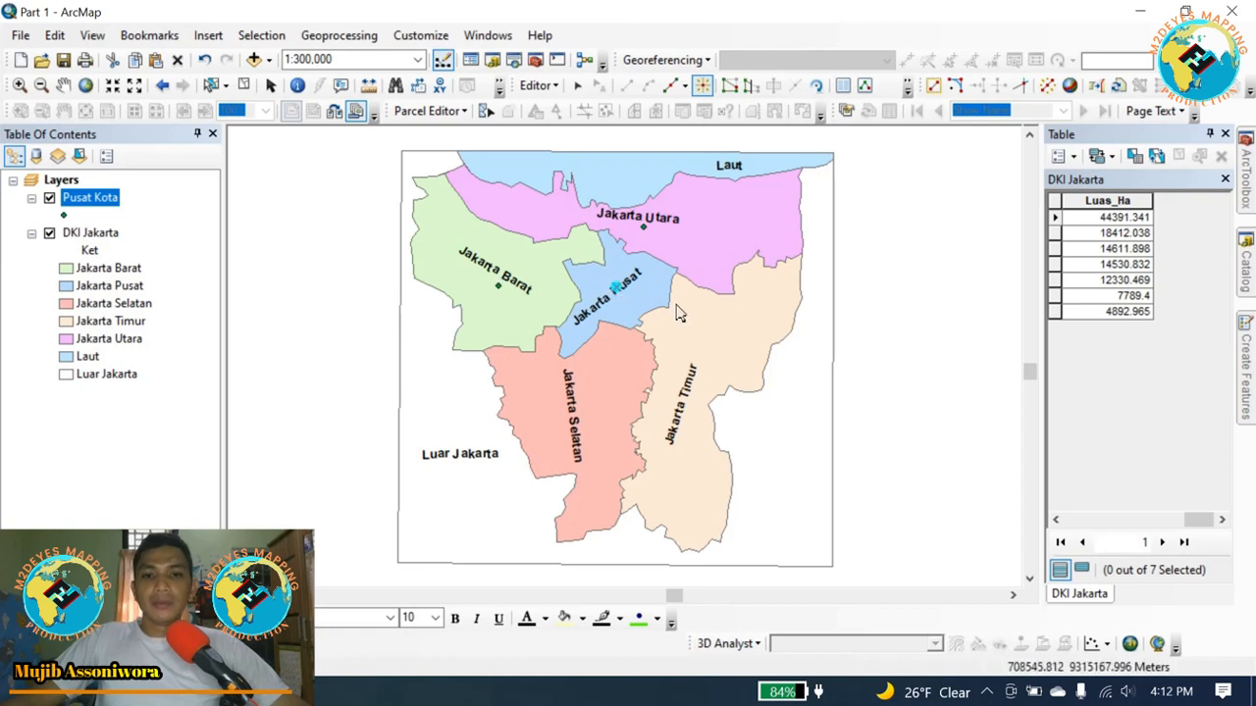
{"action": "left_click", "coordinate": [700, 365]}
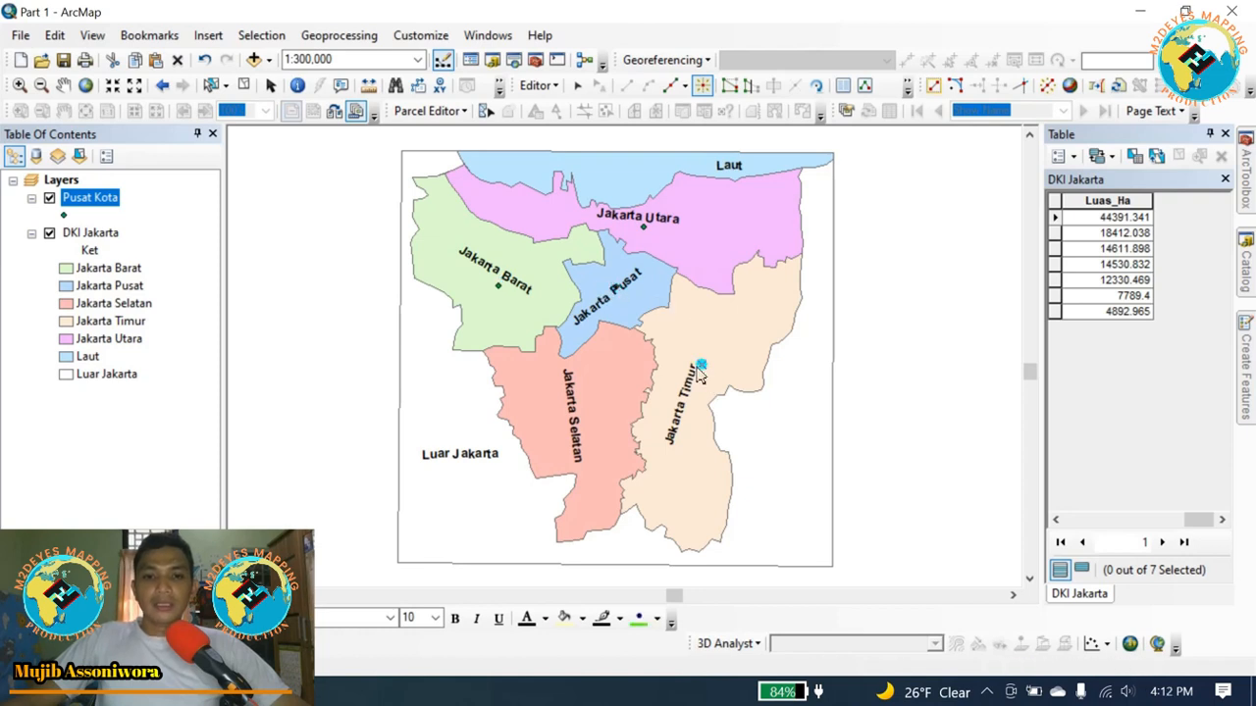
{"action": "left_click", "coordinate": [588, 415]}
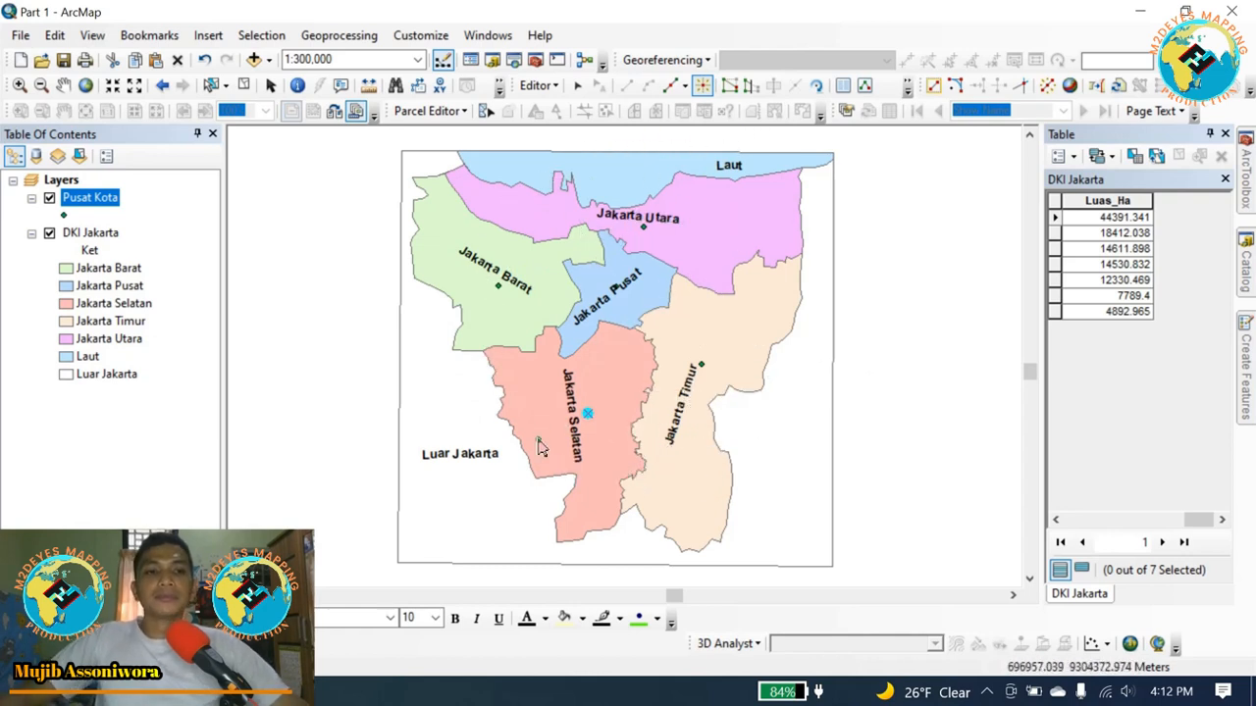
Open the Pusat Kota attribute table, then save the point edits and end the edit session.
{"action": "right_click", "coordinate": [104, 202]}
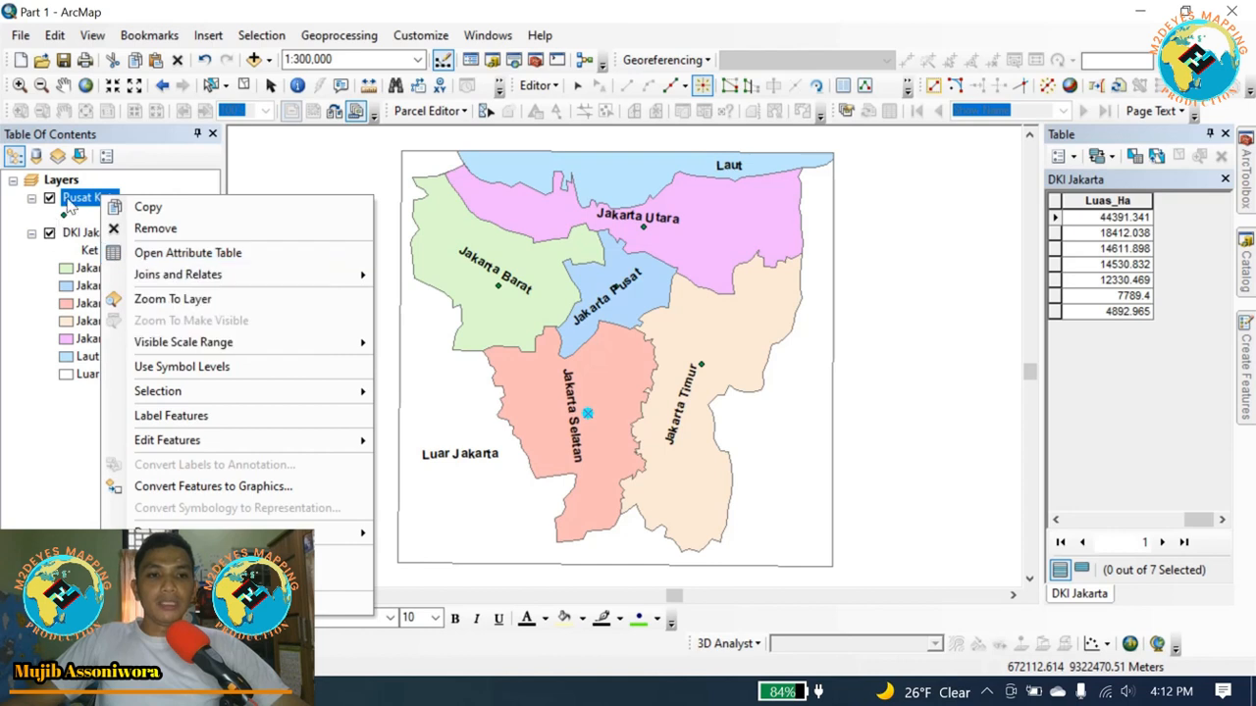
{"action": "left_click", "coordinate": [142, 255]}
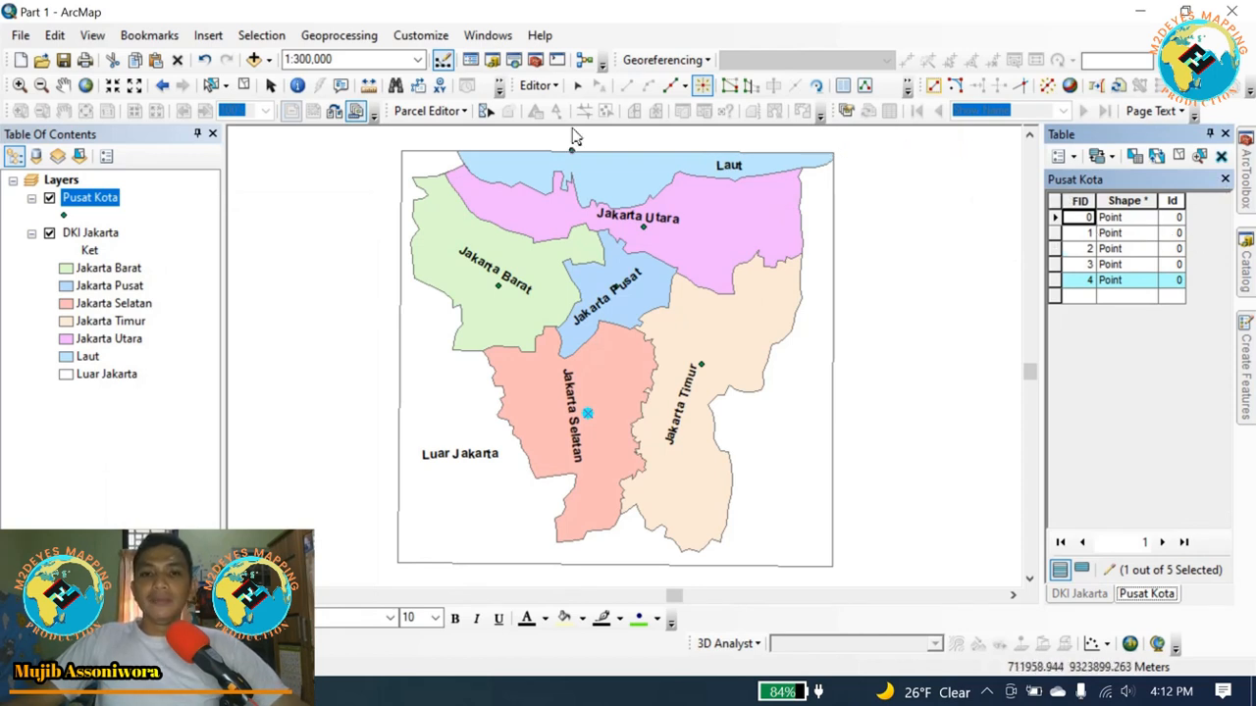
{"action": "left_click", "coordinate": [554, 86]}
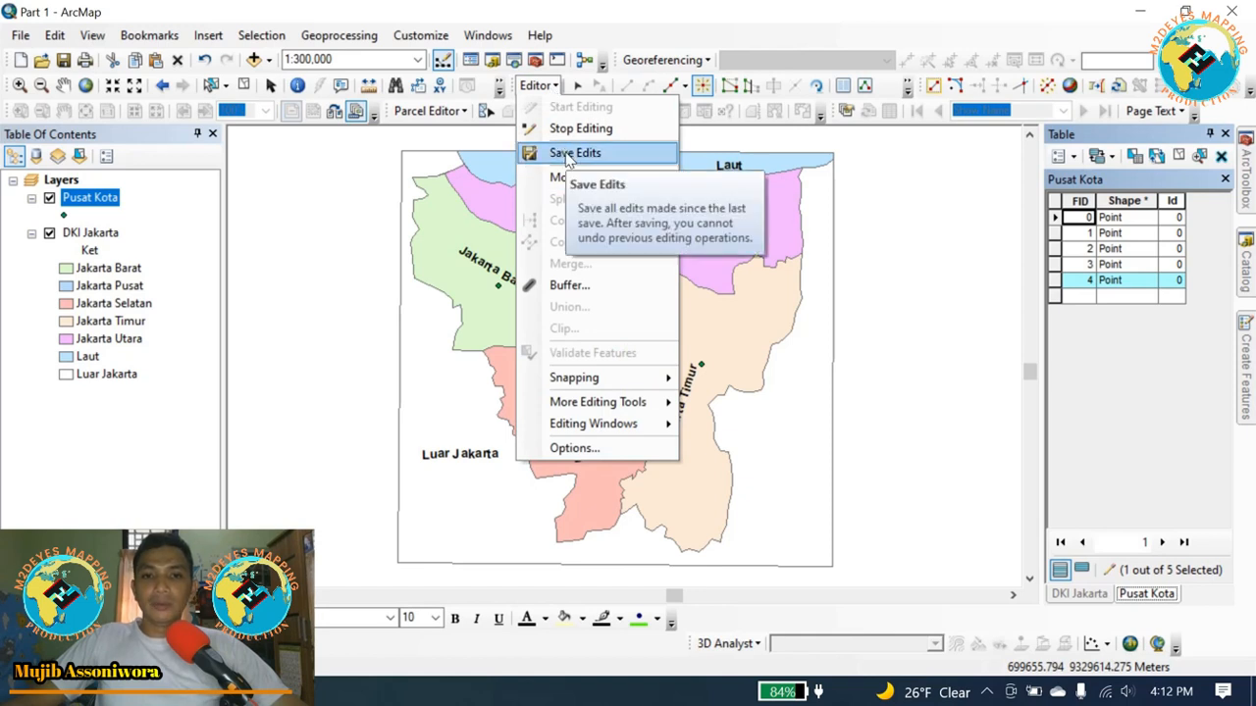
{"action": "left_click", "coordinate": [567, 154]}
{"action": "left_click", "coordinate": [545, 86]}
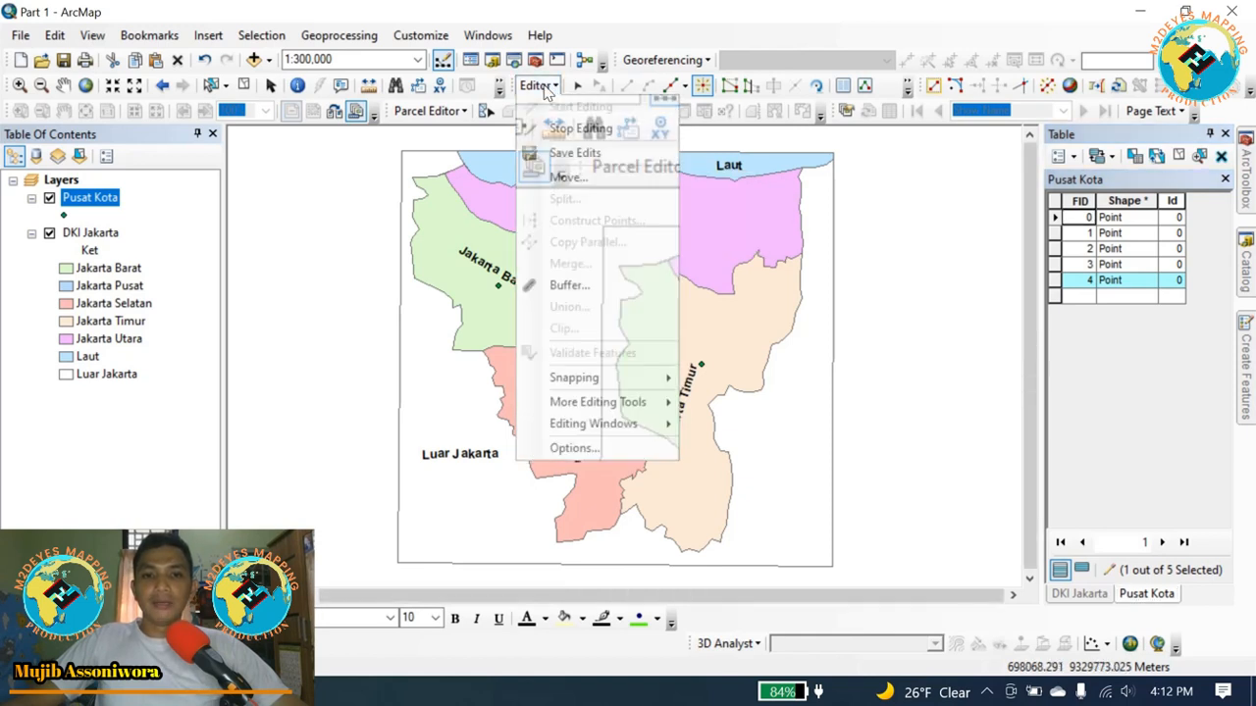
{"action": "left_click", "coordinate": [566, 136]}
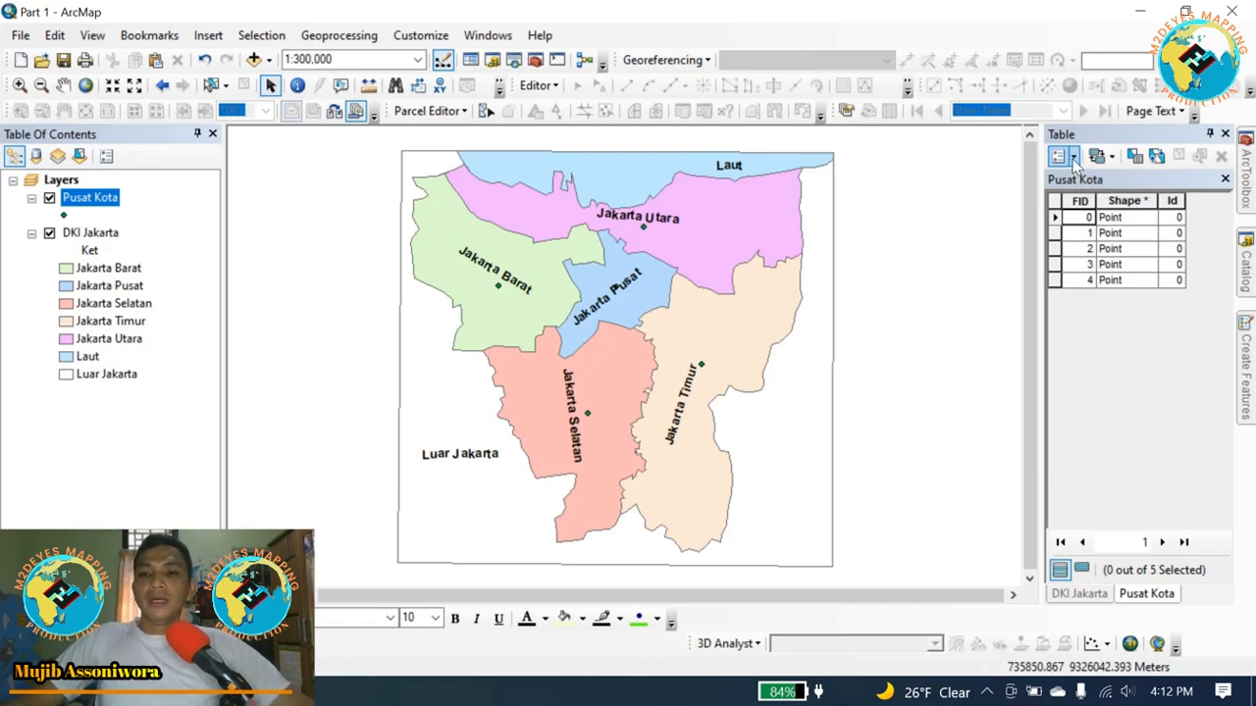
Add a Ket field to the Pusat Kota table and fill every record with "Pusat Kota" using the Field Calculator.
{"action": "left_click", "coordinate": [1073, 158]}
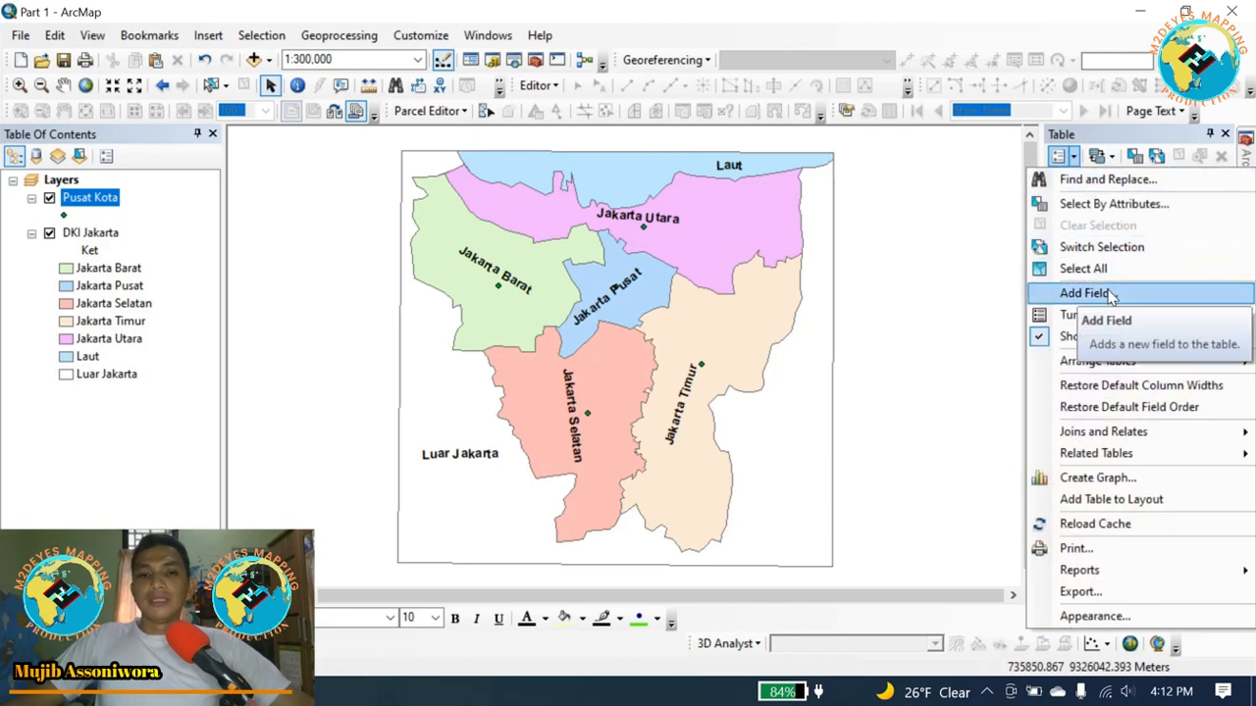
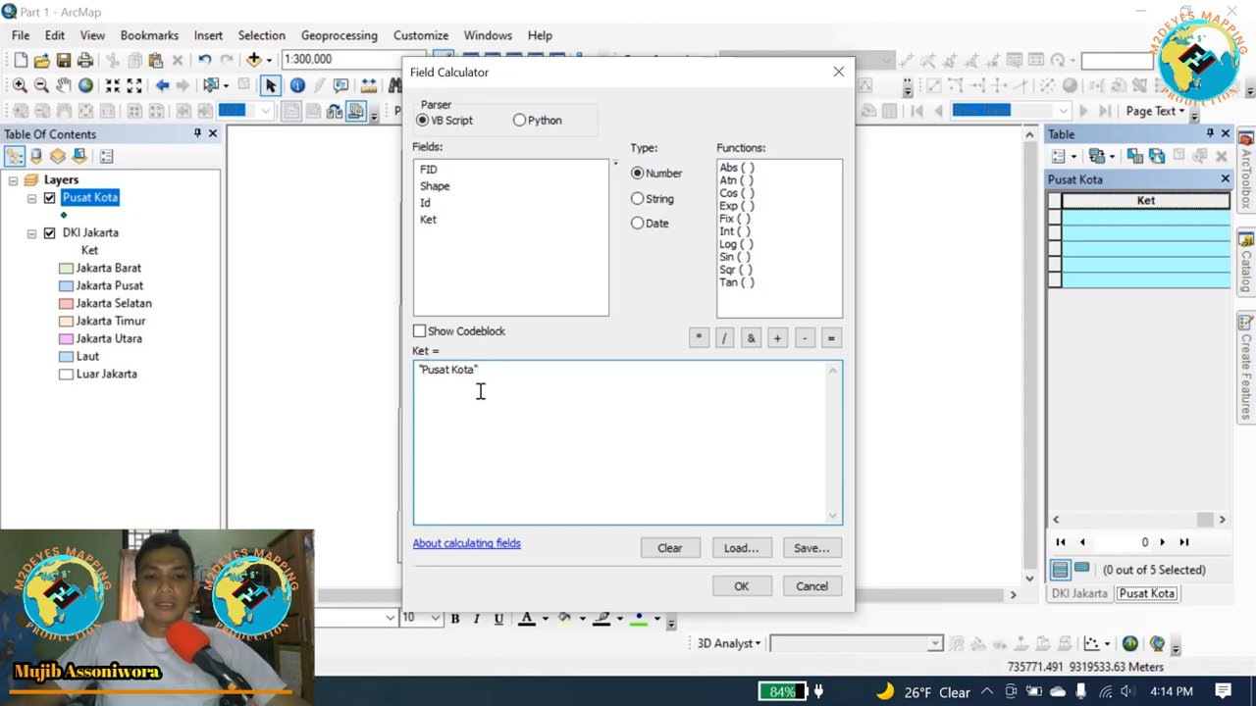
{"action": "left_click", "coordinate": [740, 586]}
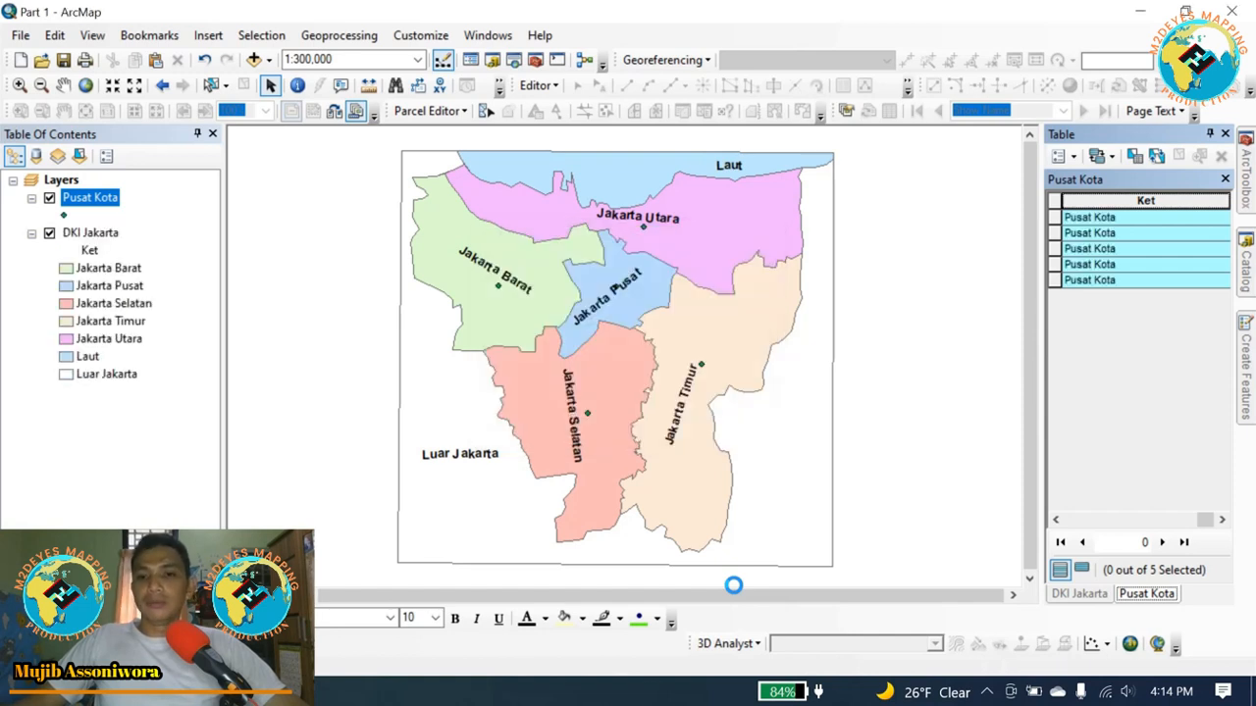
Run the Field Calculator on the Ket field again with the same expression "Pusat Kota".
{"action": "right_click", "coordinate": [1114, 206]}
{"action": "left_click", "coordinate": [1114, 325]}
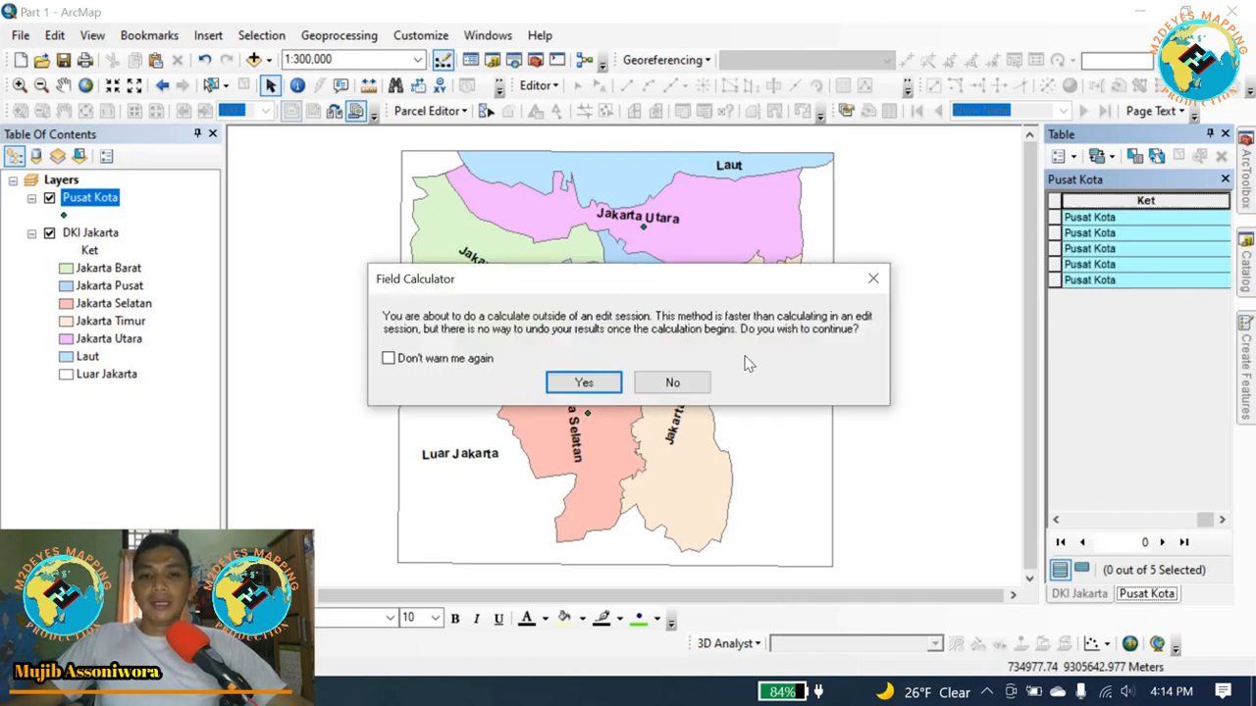
{"action": "left_click", "coordinate": [585, 383]}
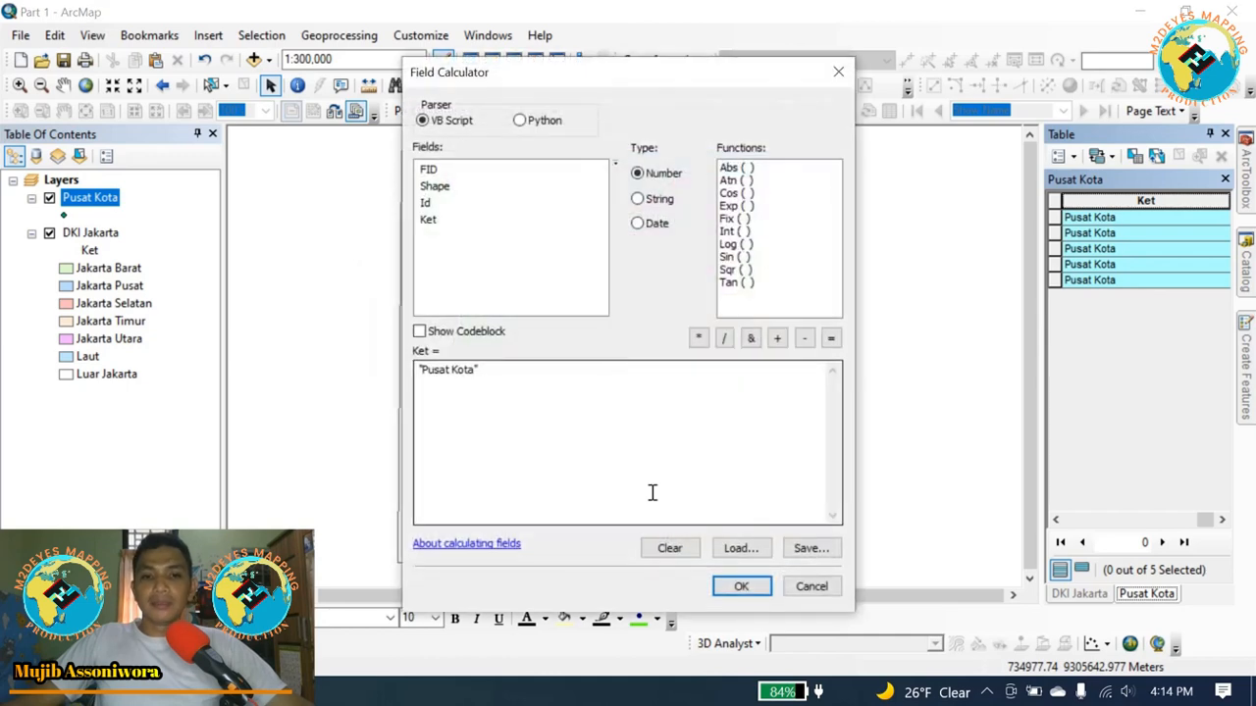
{"action": "left_click", "coordinate": [741, 586]}
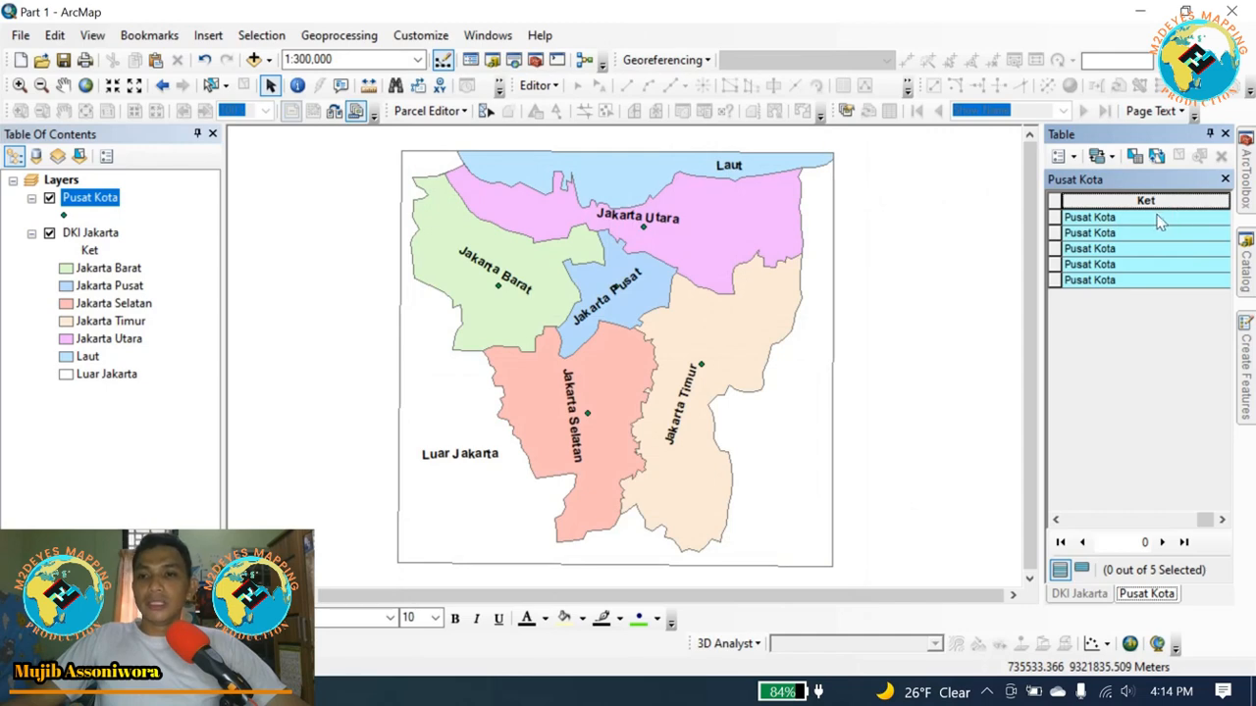
Start a new edit session on the Pusat Kota layer.
{"action": "left_click", "coordinate": [546, 86]}
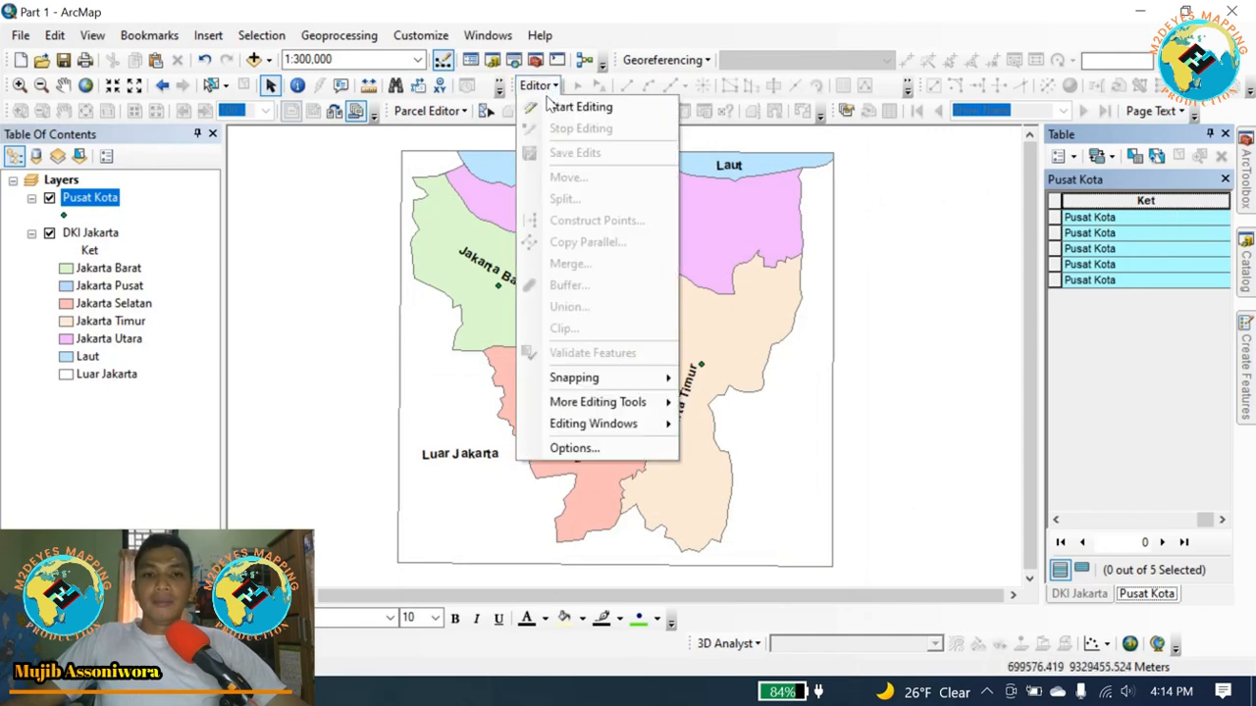
{"action": "left_click", "coordinate": [552, 108]}
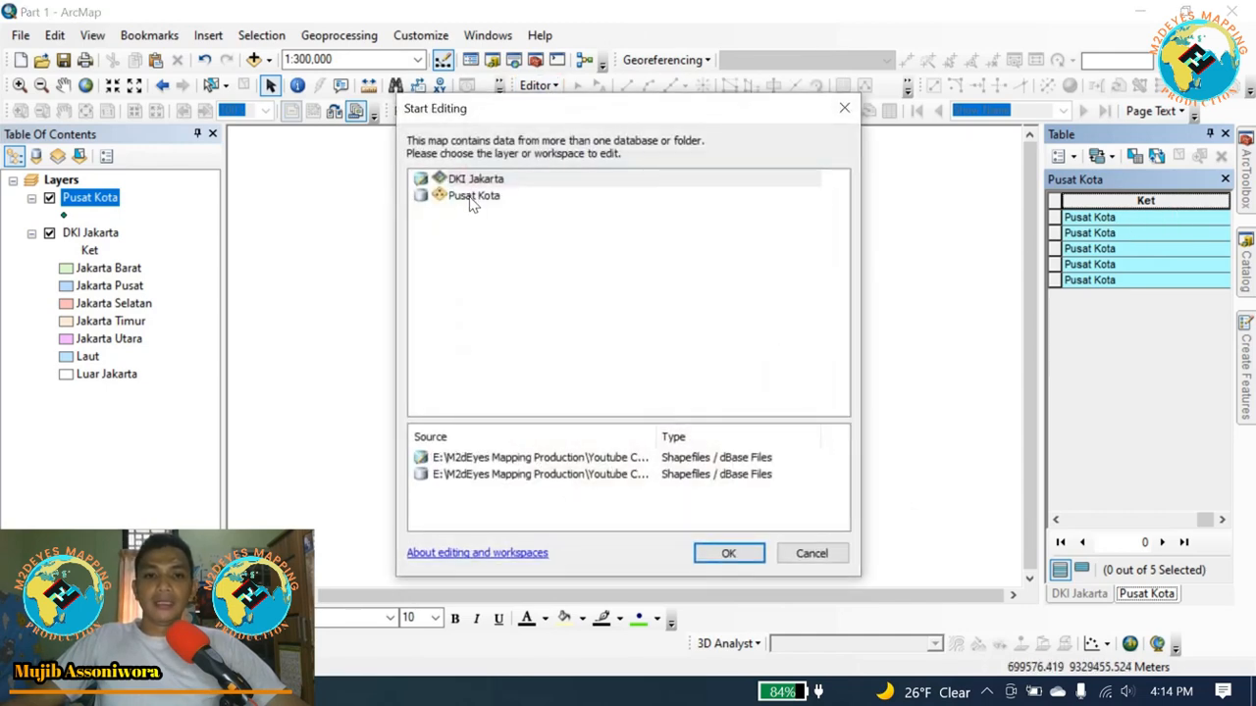
{"action": "left_click", "coordinate": [471, 197]}
{"action": "left_click", "coordinate": [723, 554]}
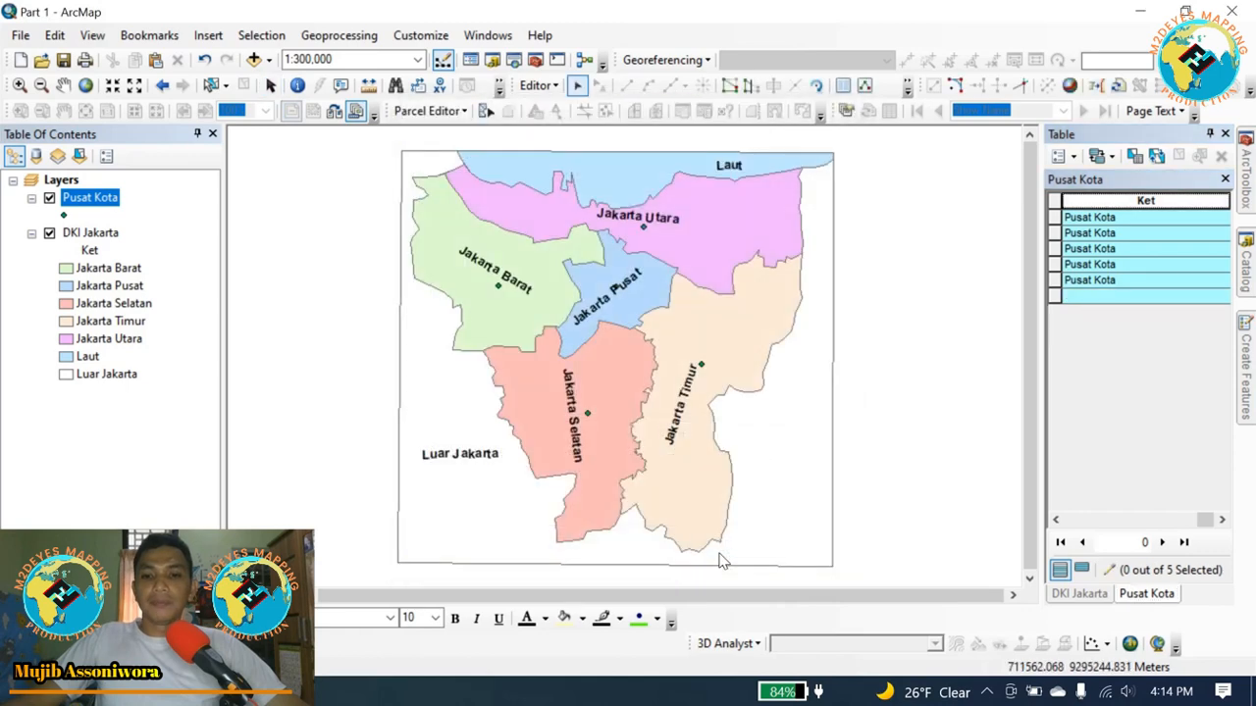
Retype the word Kota in the first record's Ket value so that it reads Pusat Kota.
{"action": "left_click", "coordinate": [1121, 218]}
{"action": "double_click", "coordinate": [1123, 217]}
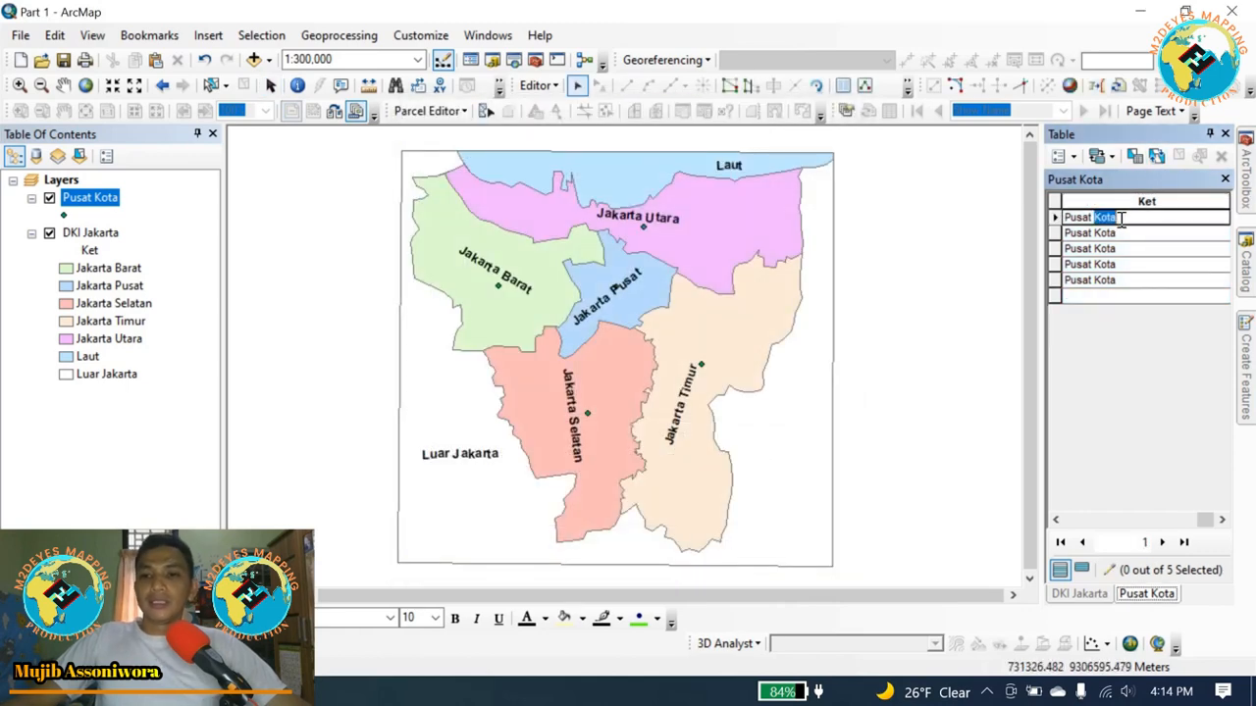
{"action": "key", "text": "BackSpace"}
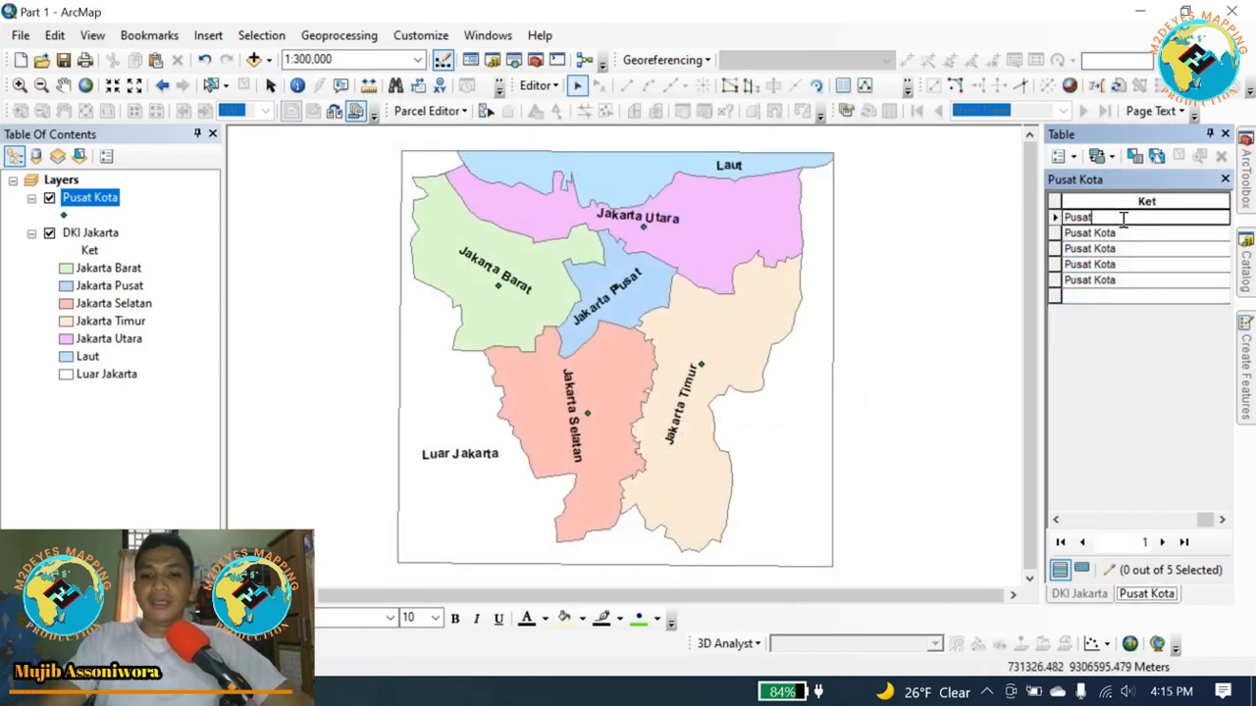
{"action": "type", "text": "Kota"}
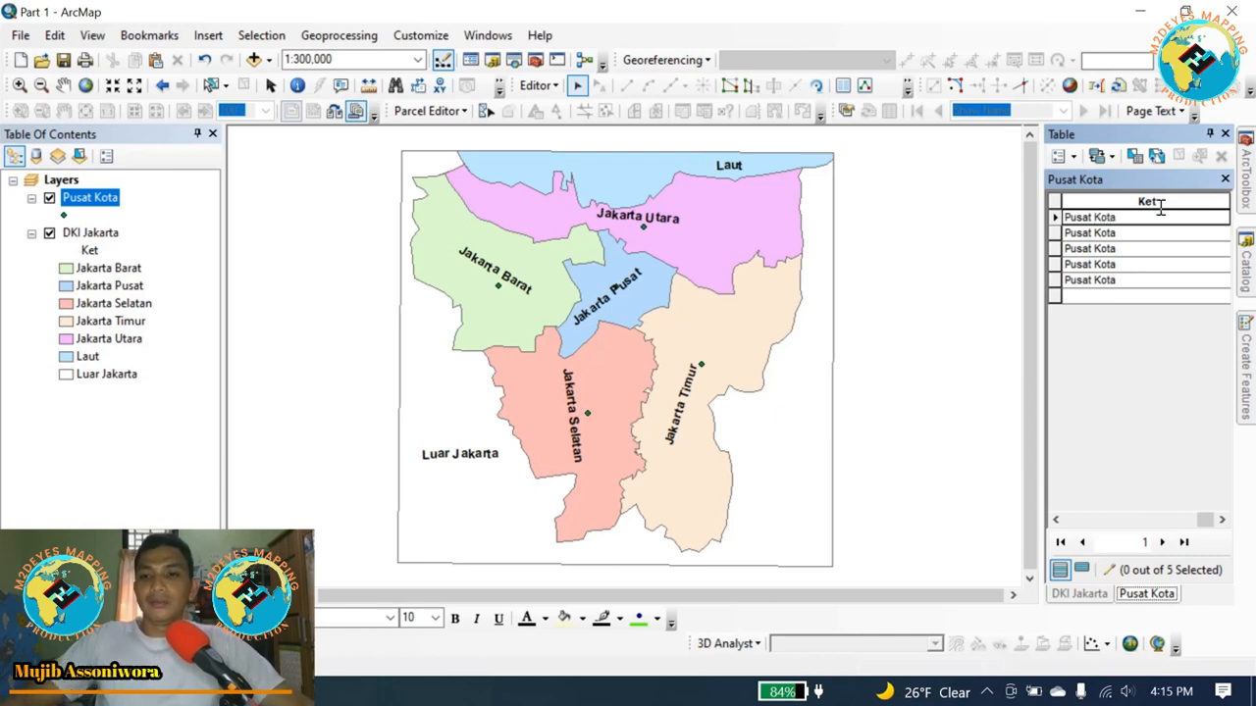
{"action": "left_click", "coordinate": [1116, 233]}
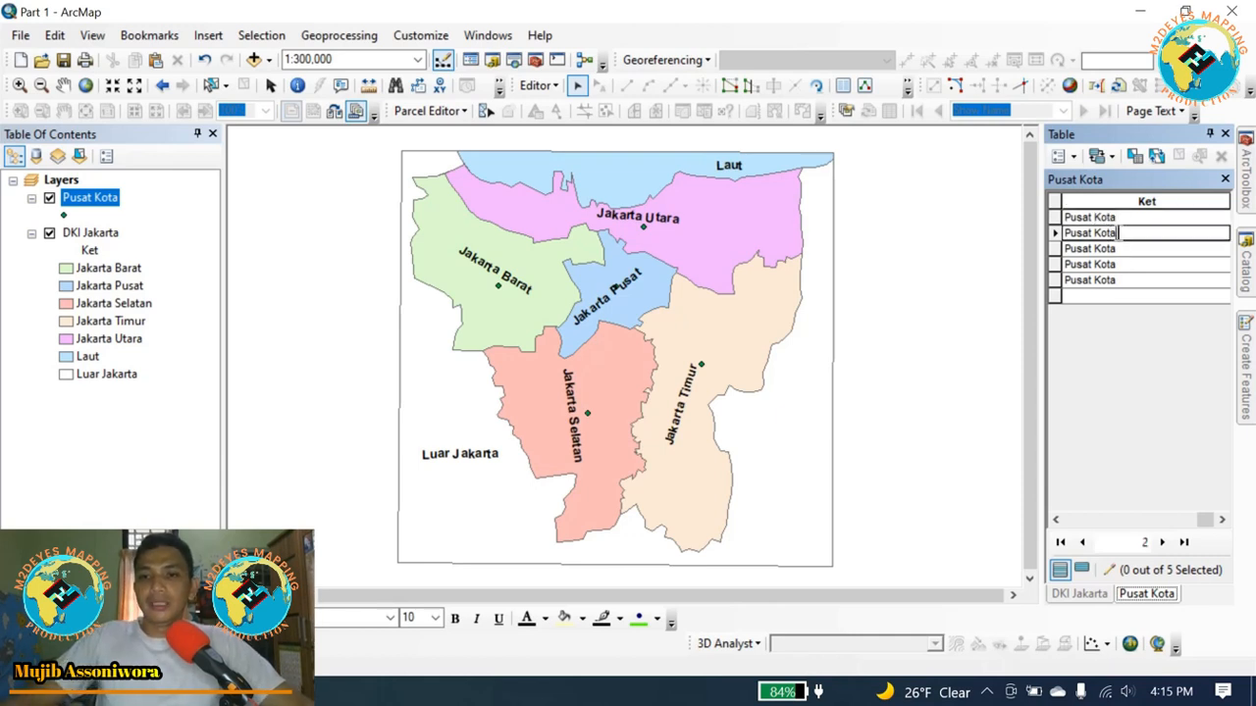
{"action": "left_click", "coordinate": [1130, 253]}
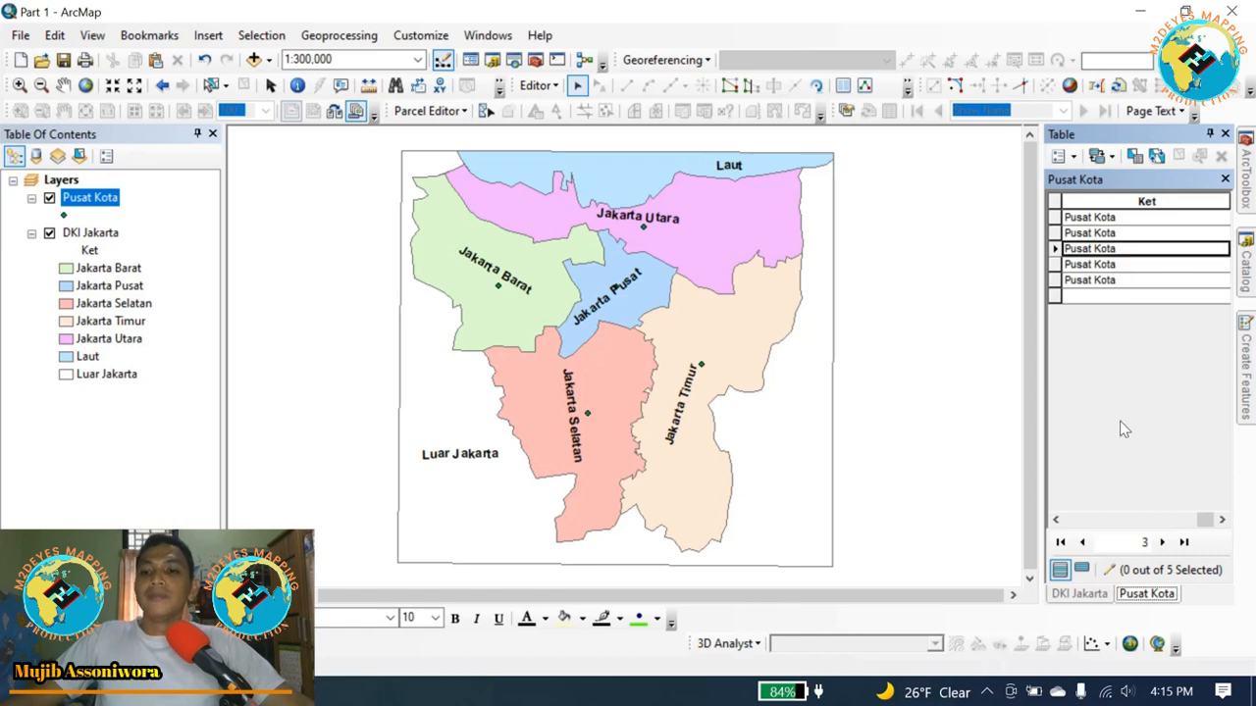
Select each of the five Pusat Kota records in turn to check which map point it belongs to.
{"action": "left_click", "coordinate": [1055, 217]}
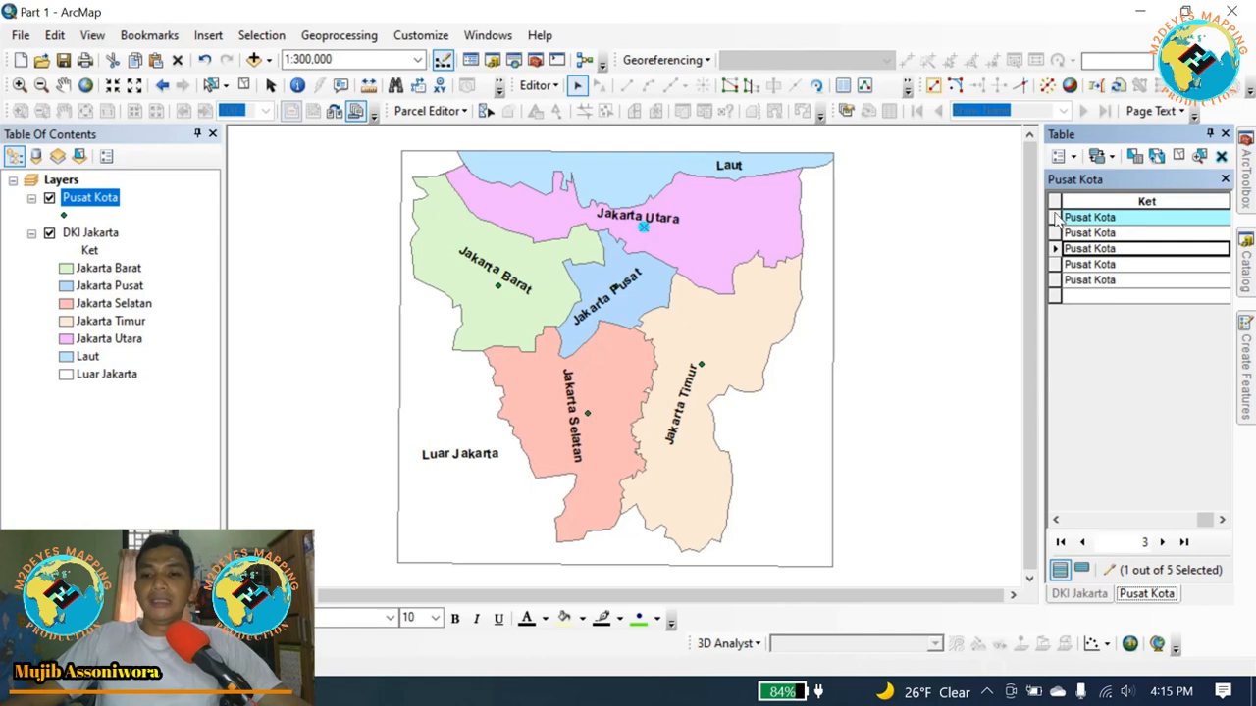
{"action": "left_click", "coordinate": [1056, 233]}
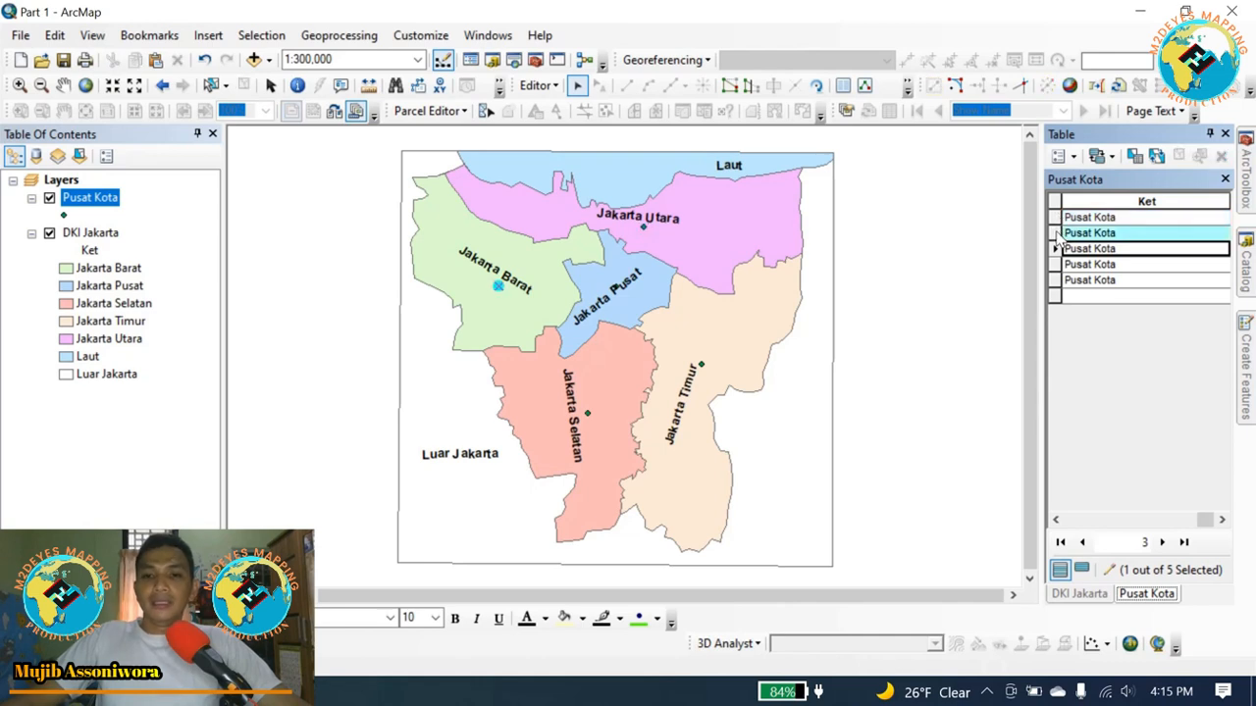
{"action": "left_click", "coordinate": [1056, 248]}
{"action": "left_click", "coordinate": [1055, 266]}
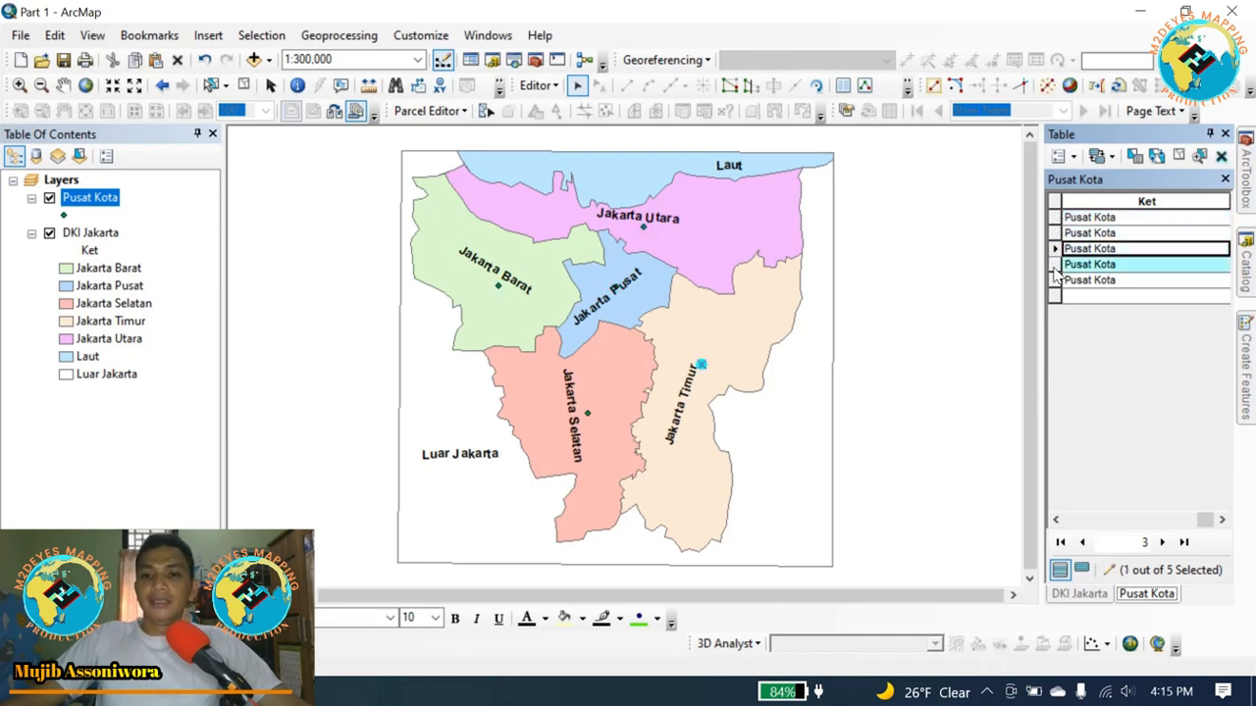
{"action": "left_click", "coordinate": [1056, 280]}
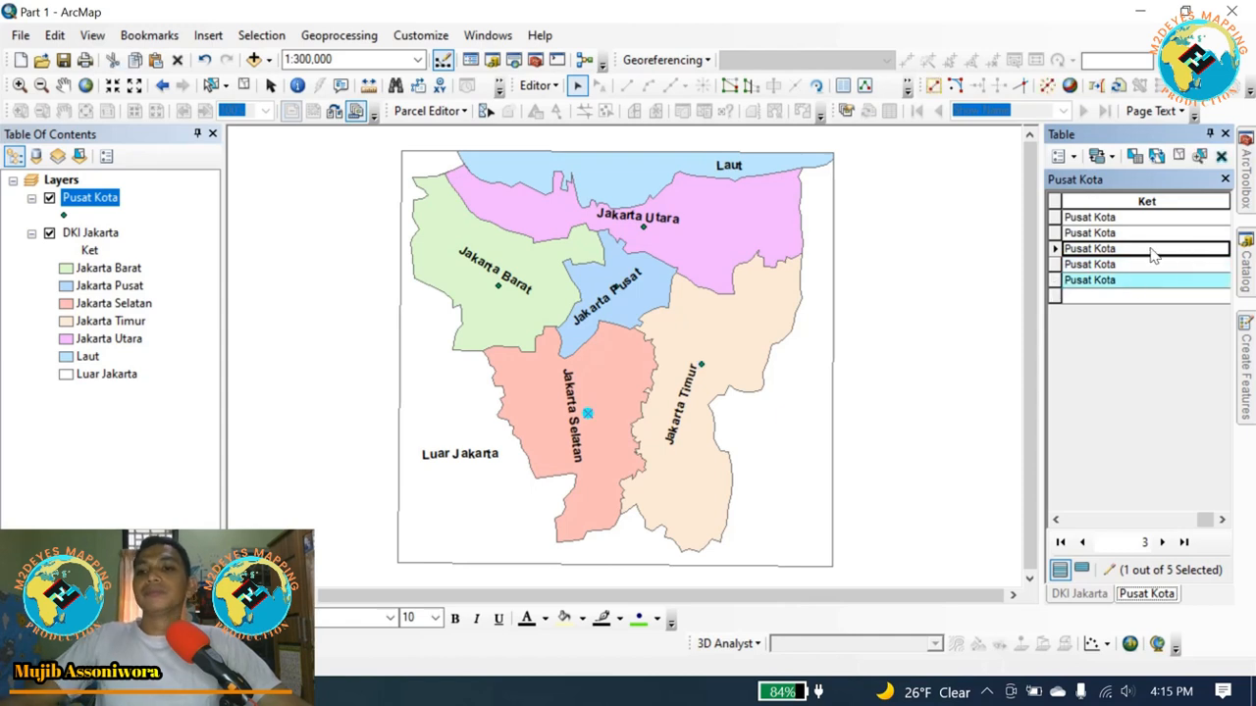
Save the edits made to the Pusat Kota layer.
{"action": "left_click", "coordinate": [542, 86]}
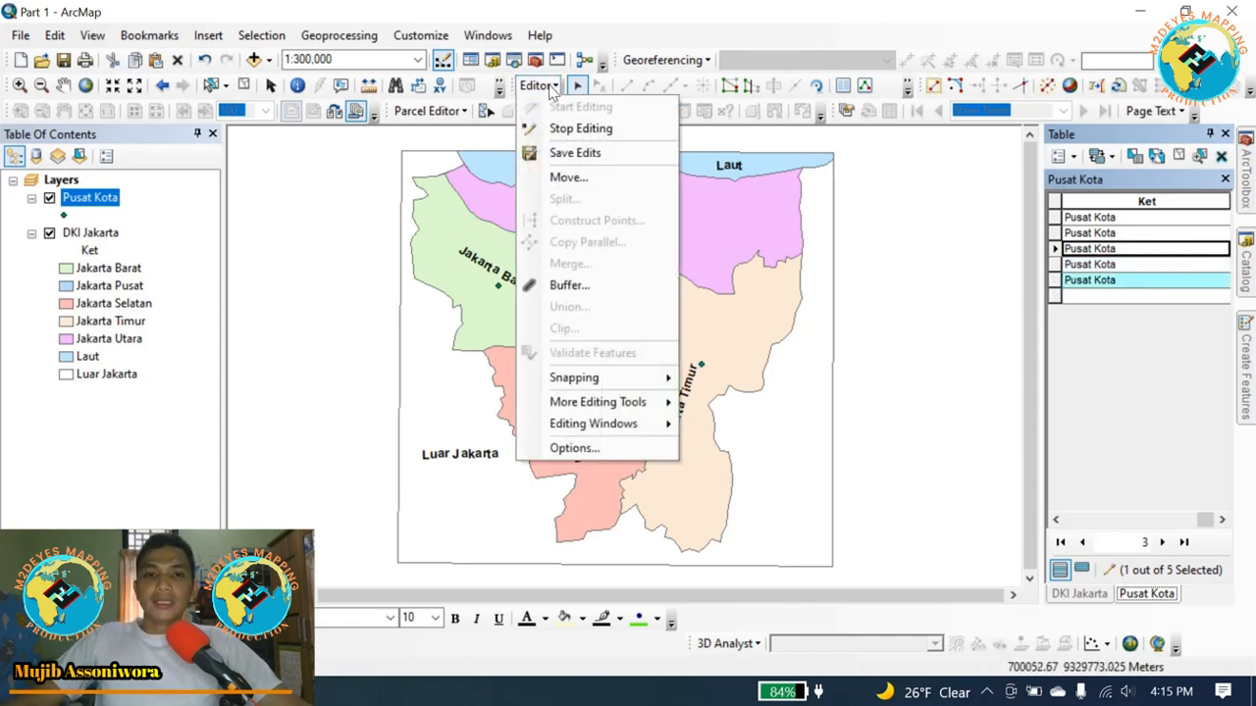
{"action": "left_click", "coordinate": [574, 154]}
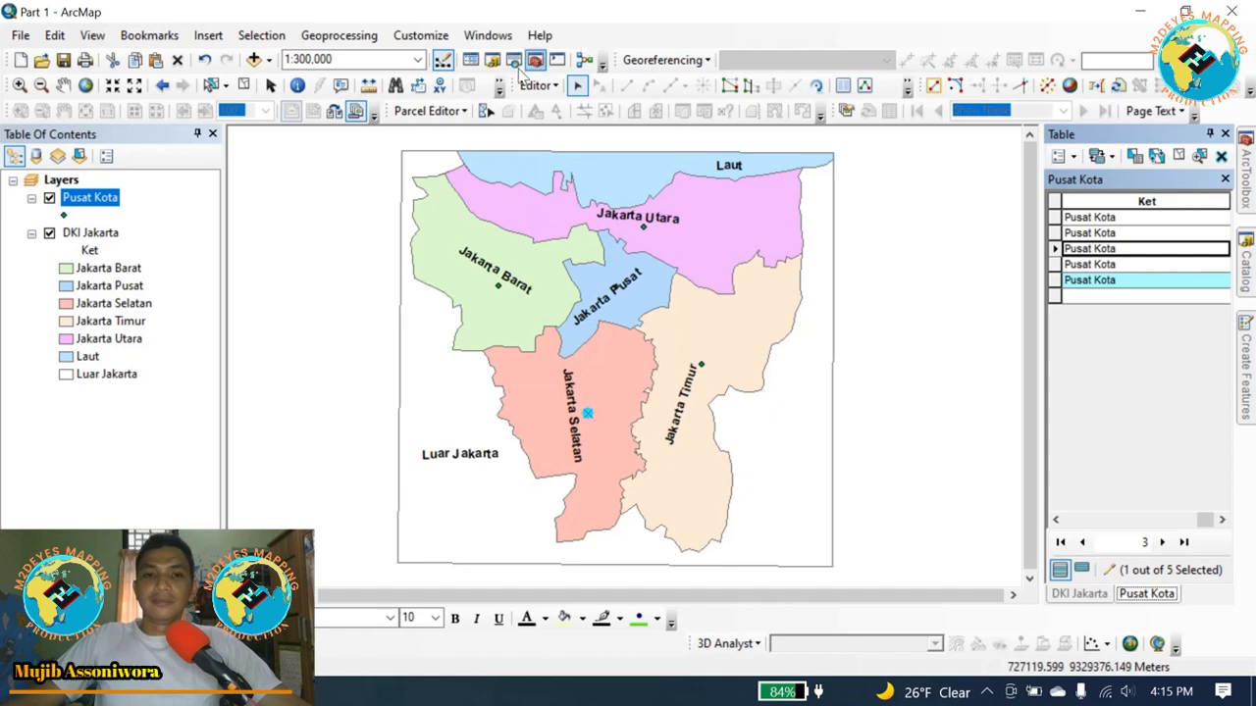
Stop the edit session on the Pusat Kota layer.
{"action": "left_click", "coordinate": [538, 85]}
{"action": "left_click", "coordinate": [571, 128]}
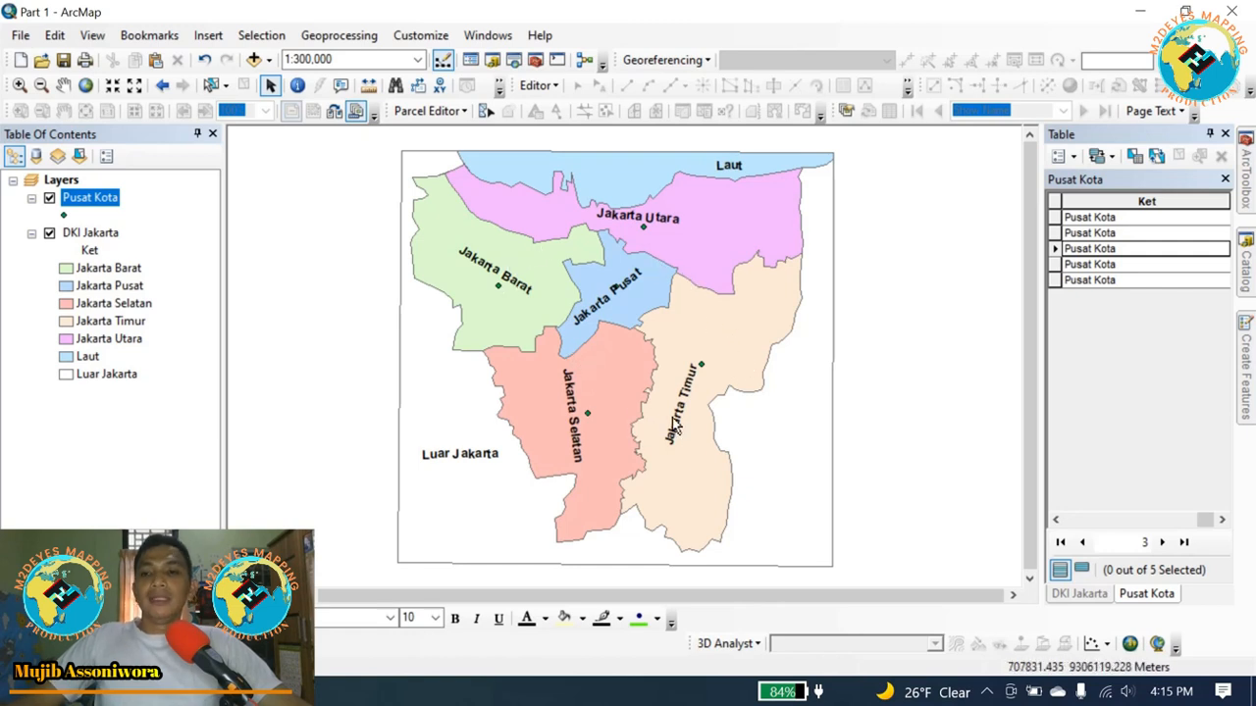
Begin a new shapefile in the shp folder of 04-Bagian, with feature type Polyline and the name Jalan.
{"action": "left_click", "coordinate": [1248, 274]}
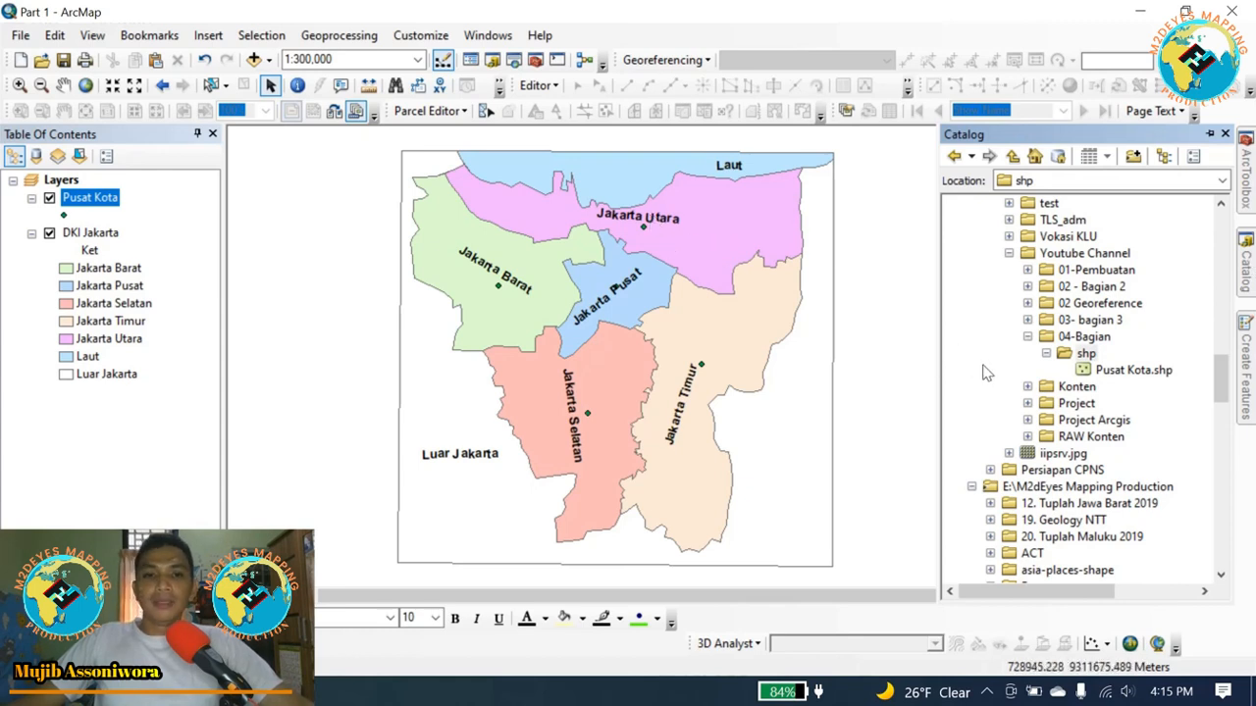
{"action": "right_click", "coordinate": [1087, 360]}
{"action": "mouse_move", "coordinate": [1169, 487]}
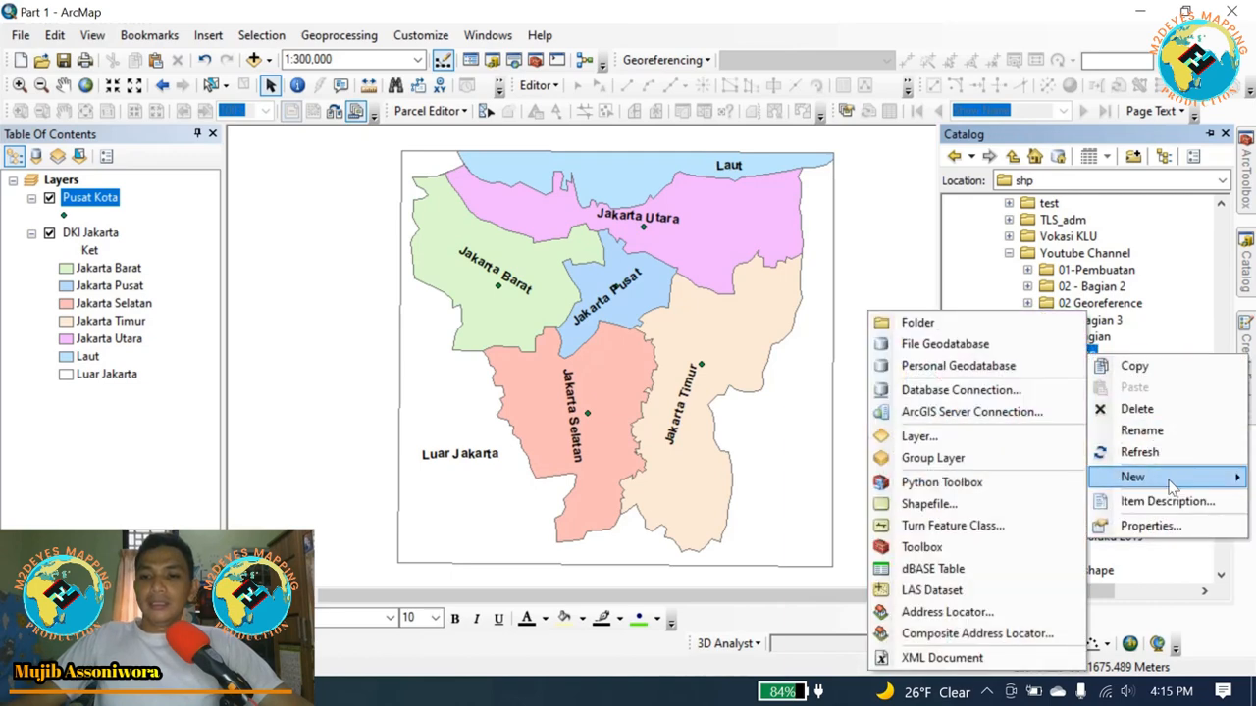
{"action": "left_click", "coordinate": [925, 511]}
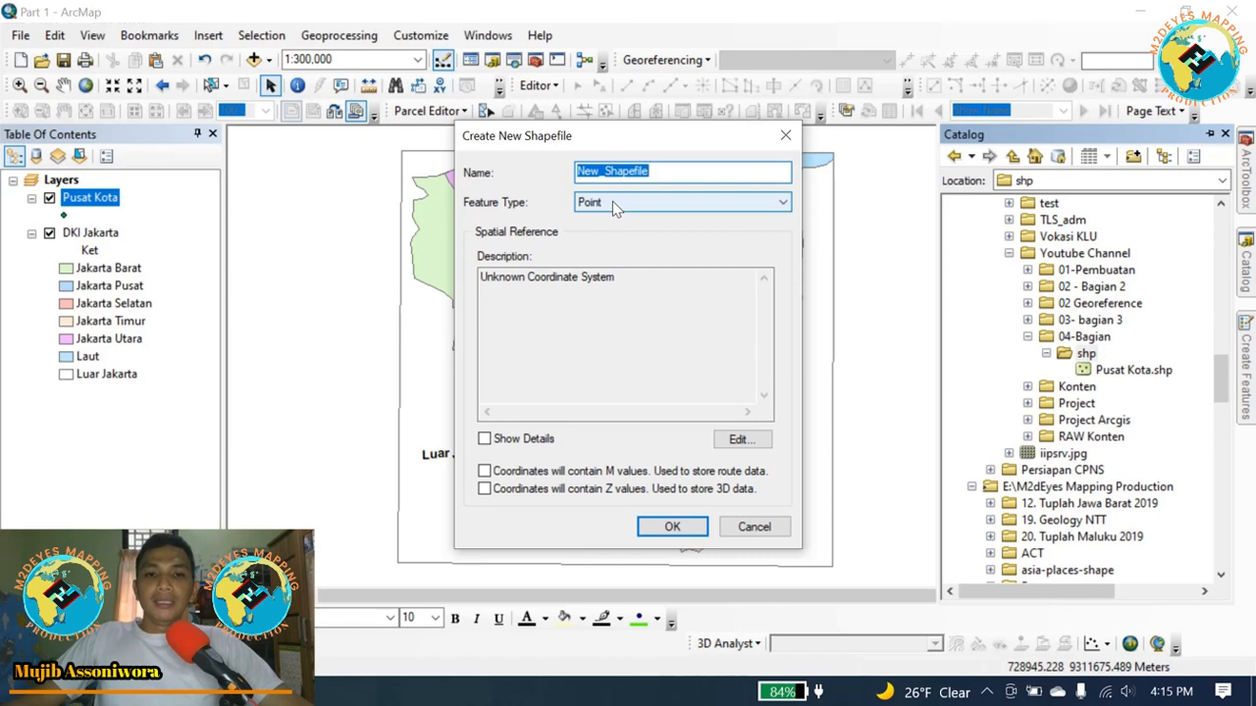
{"action": "left_click", "coordinate": [613, 202]}
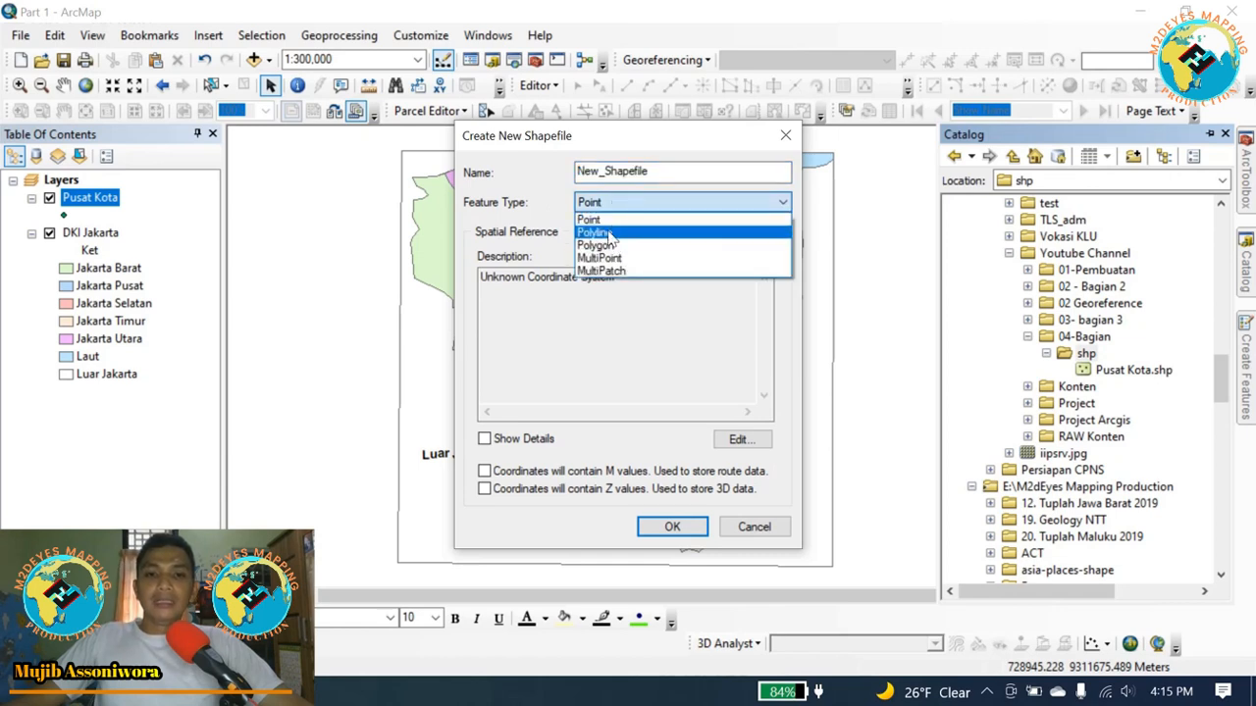
{"action": "left_click", "coordinate": [608, 234]}
{"action": "double_click", "coordinate": [665, 171]}
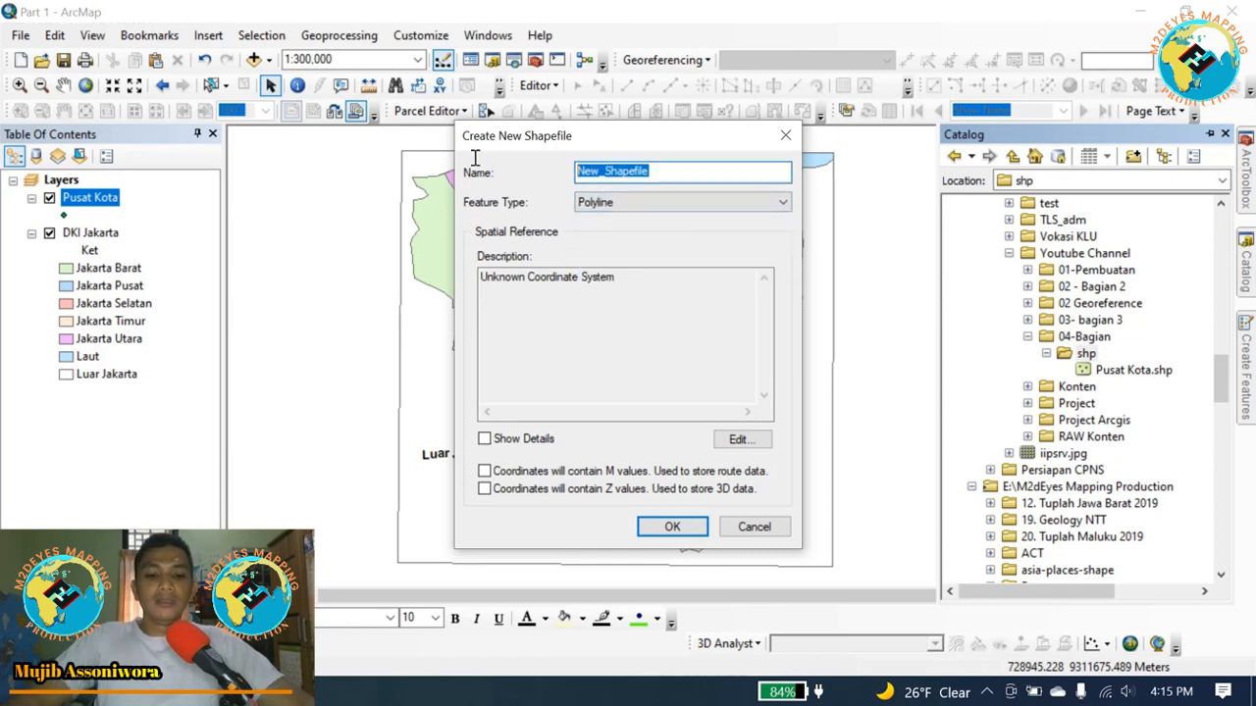
{"action": "type", "text": "Jalan"}
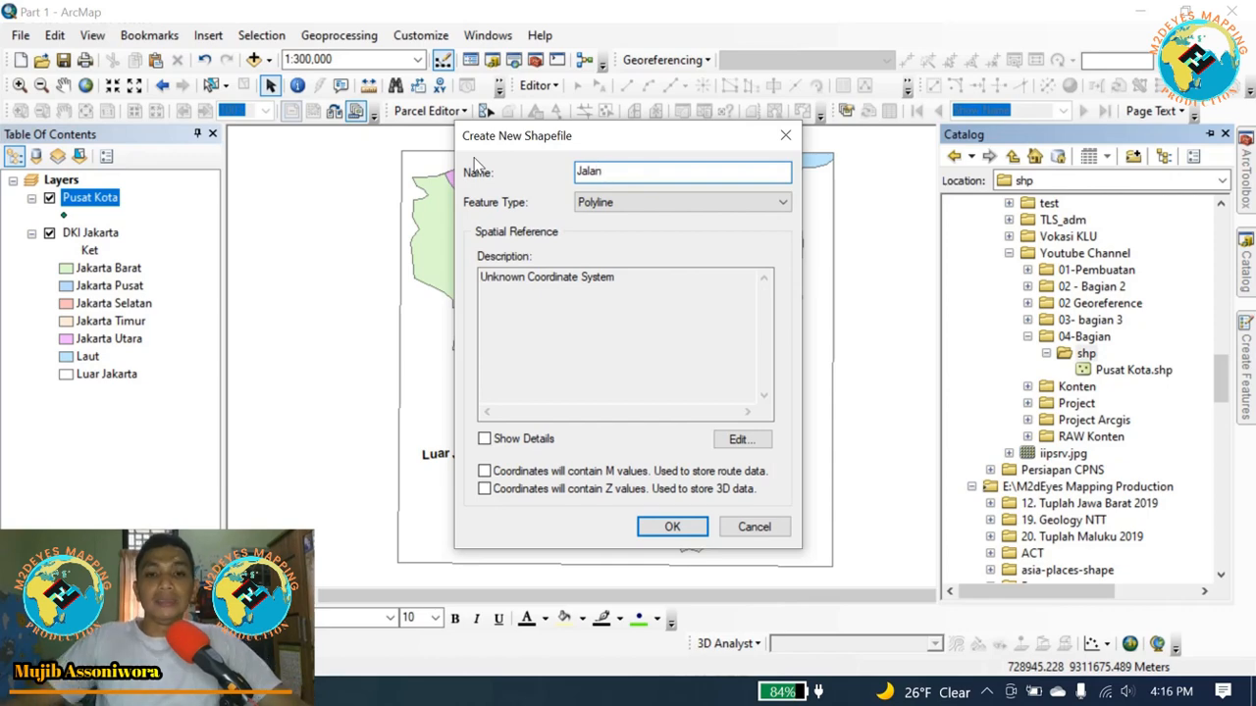
Assign the projected coordinate system WGS 1984 UTM Zone 48S to the Jalan shapefile and create it.
{"action": "left_click", "coordinate": [741, 441]}
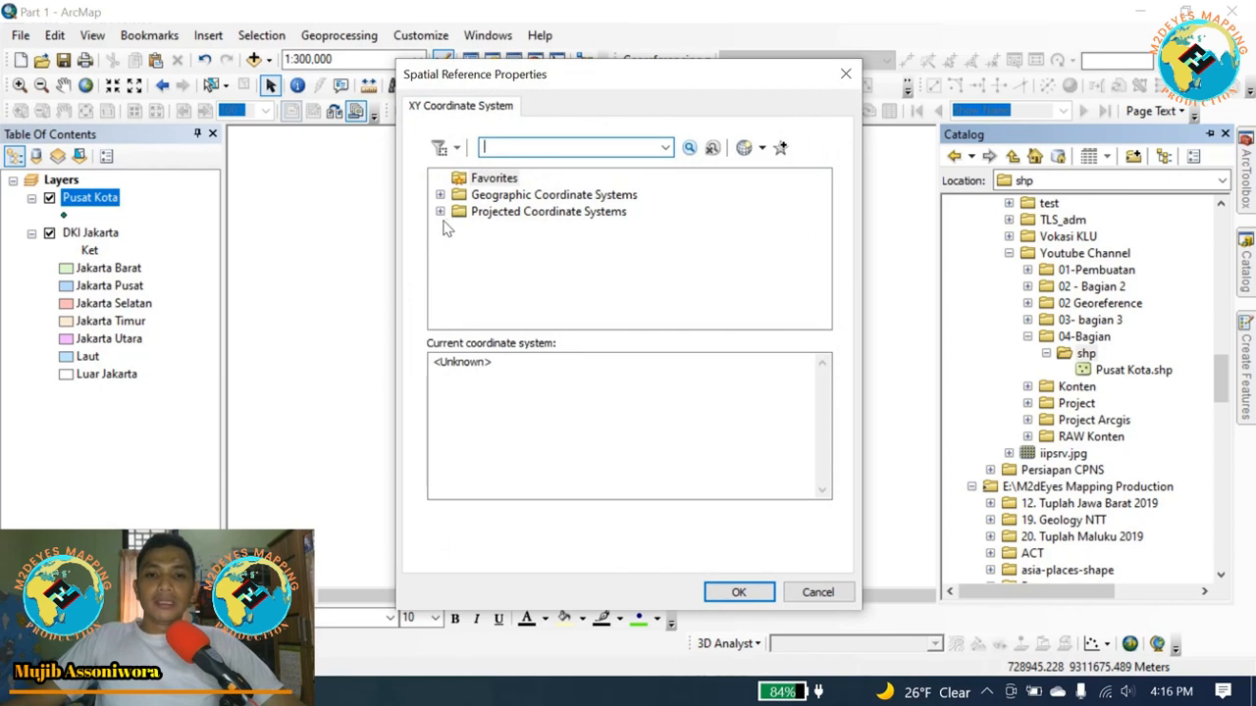
{"action": "left_click", "coordinate": [441, 212]}
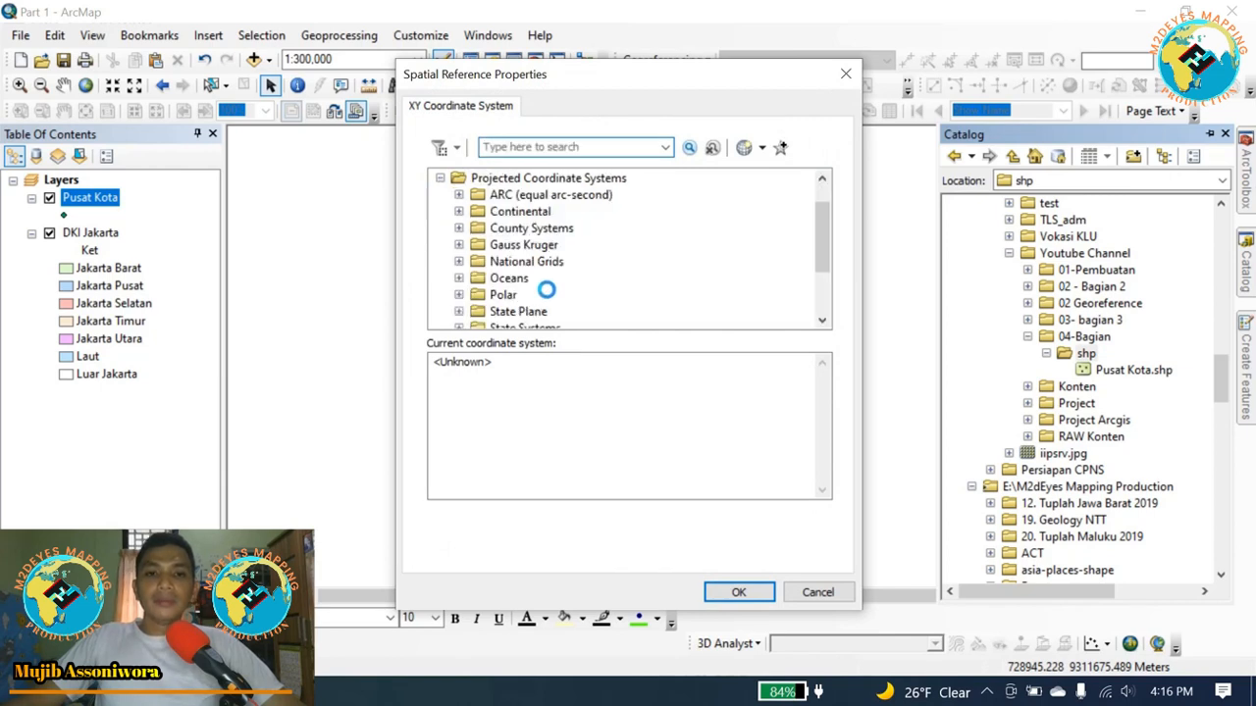
{"action": "scroll", "coordinate": [525, 279], "scroll_direction": "down", "scroll_amount": 2}
{"action": "left_click", "coordinate": [458, 278]}
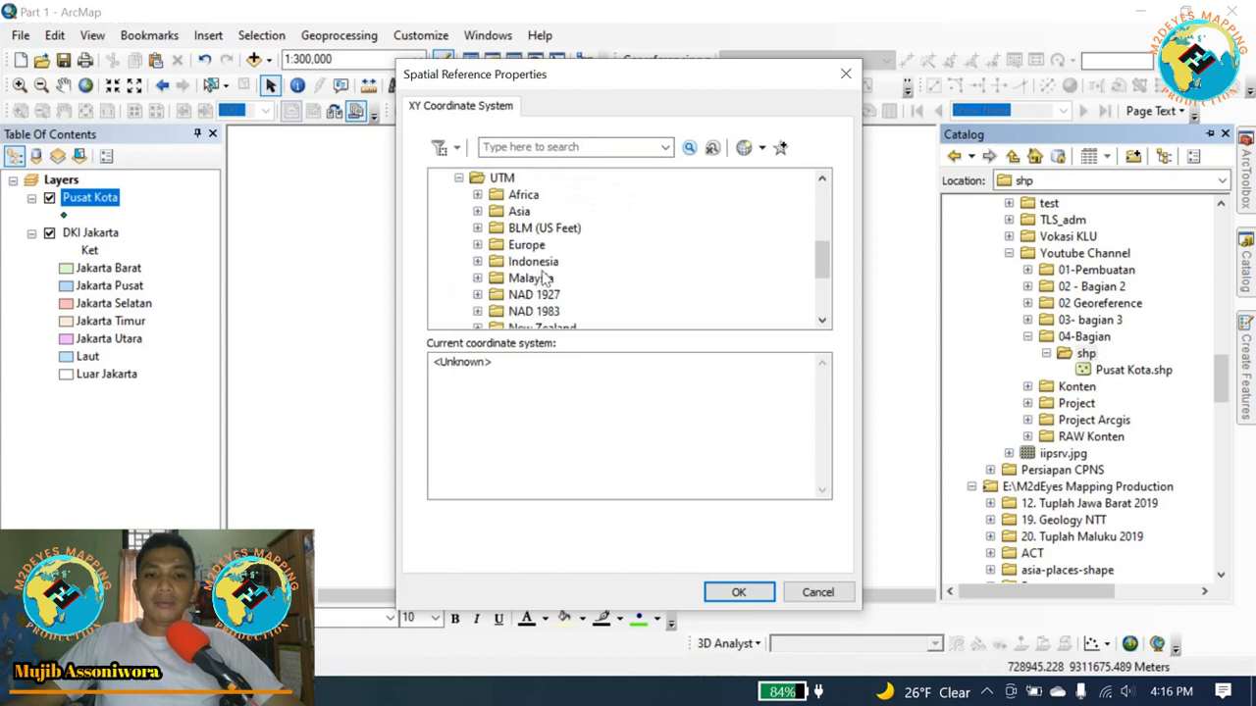
{"action": "scroll", "coordinate": [512, 284], "scroll_direction": "down", "scroll_amount": 3}
{"action": "double_click", "coordinate": [511, 279]}
{"action": "scroll", "coordinate": [524, 285], "scroll_direction": "down", "scroll_amount": 1}
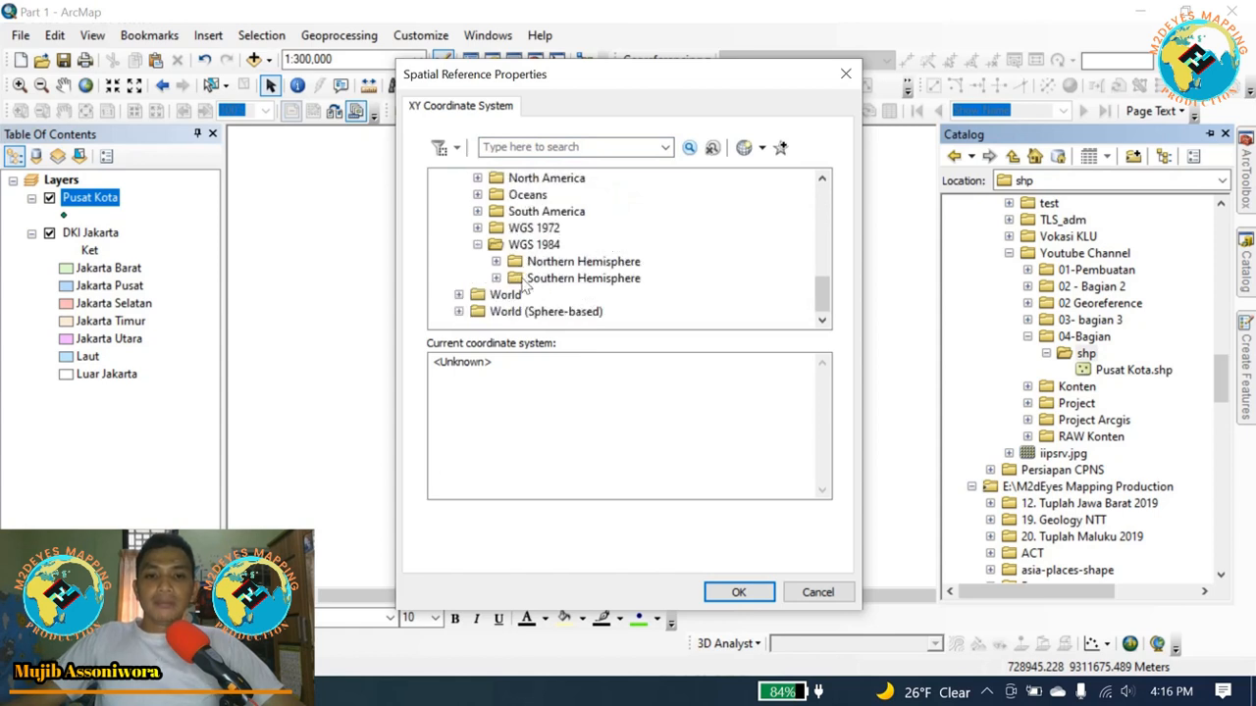
{"action": "left_click", "coordinate": [497, 279]}
{"action": "scroll", "coordinate": [648, 275], "scroll_direction": "down", "scroll_amount": 14}
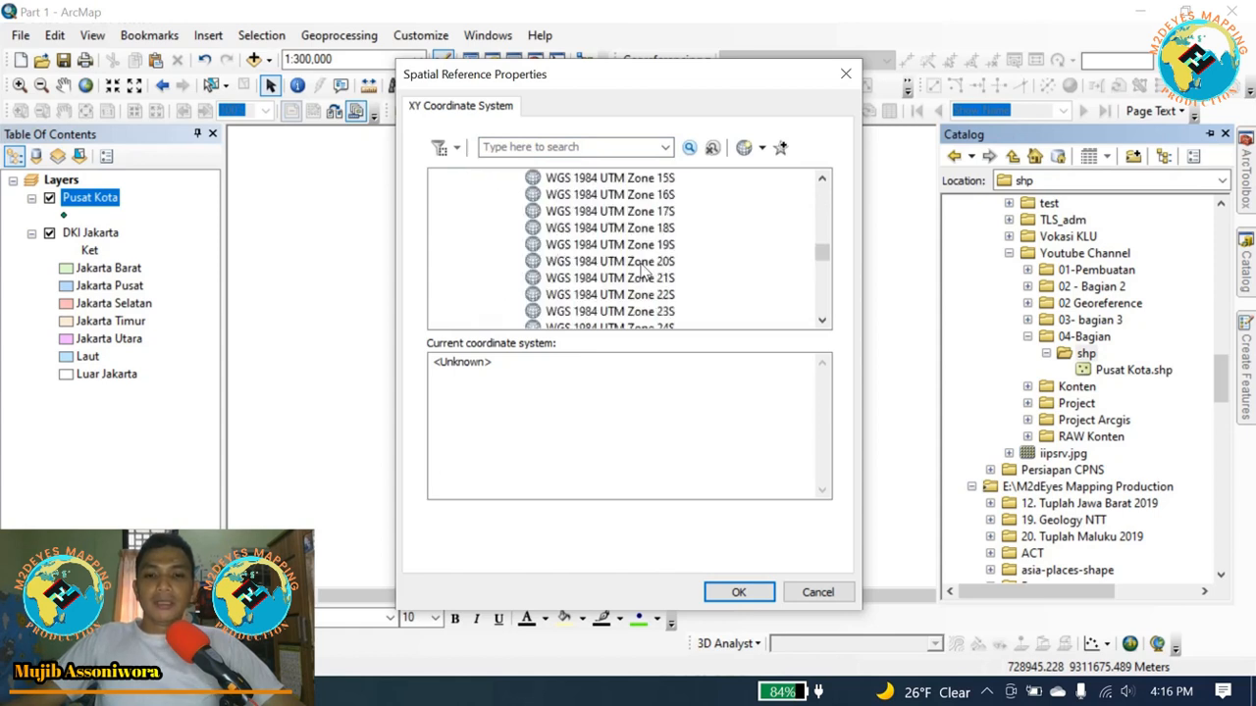
{"action": "left_click", "coordinate": [628, 279]}
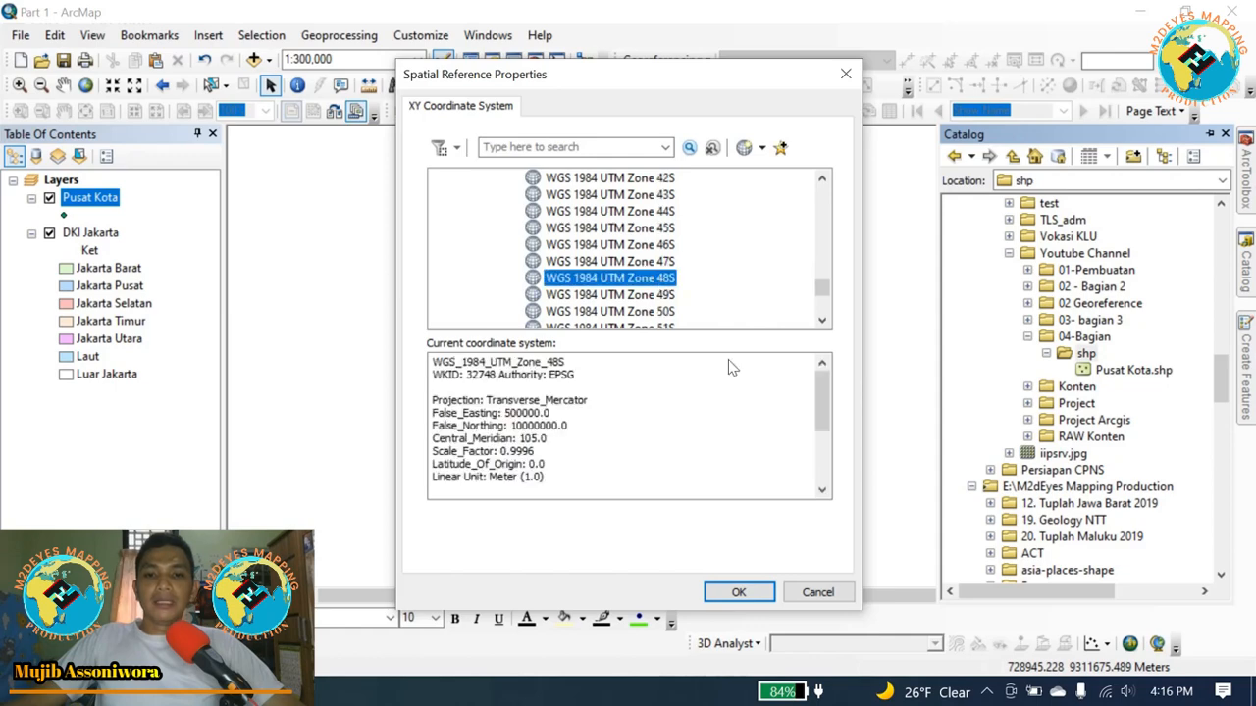
{"action": "left_click", "coordinate": [745, 593]}
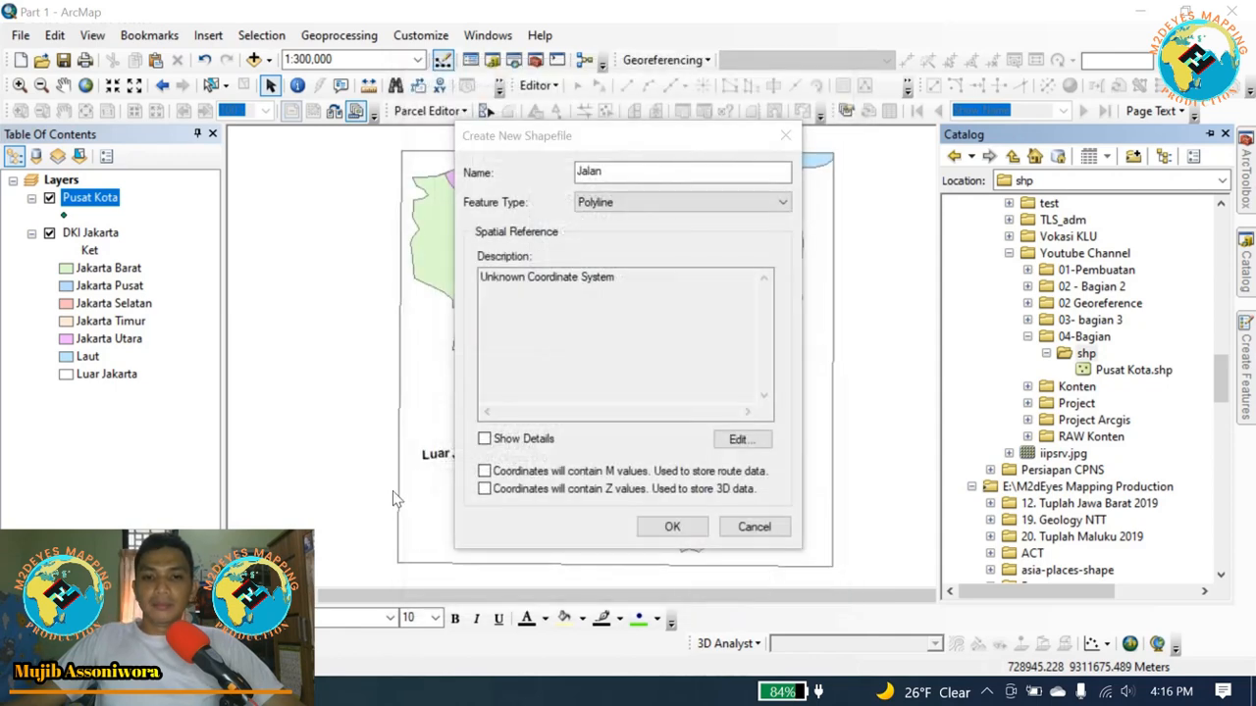
{"action": "left_click", "coordinate": [671, 527]}
Start an edit session on the Jalan layer and choose the Jalan feature template for drawing lines.
{"action": "left_click", "coordinate": [86, 235]}
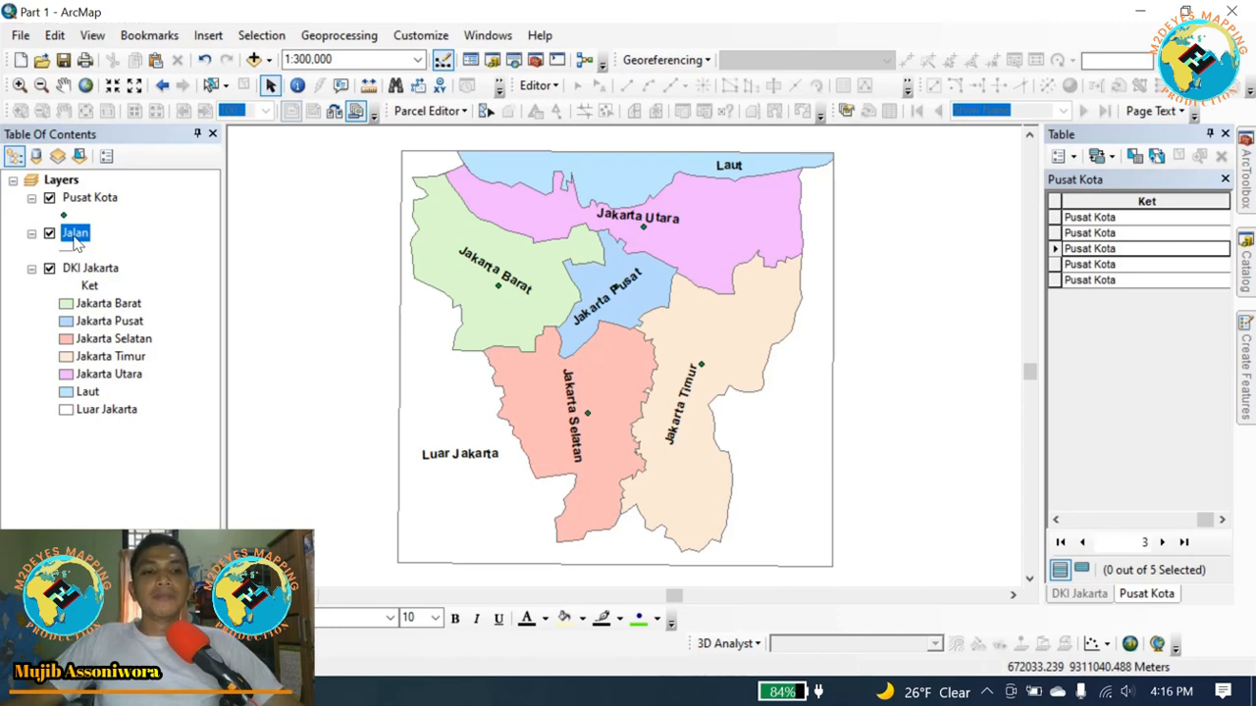
{"action": "right_click", "coordinate": [75, 241]}
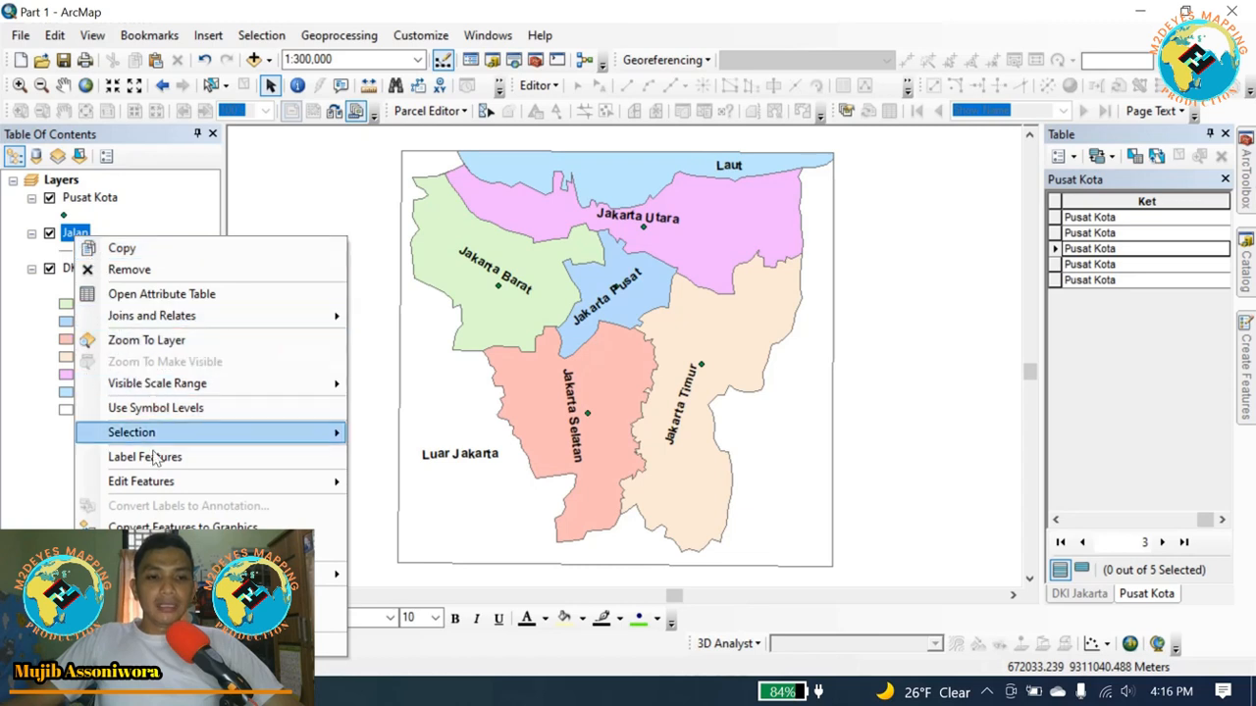
{"action": "mouse_move", "coordinate": [147, 481]}
{"action": "left_click", "coordinate": [380, 484]}
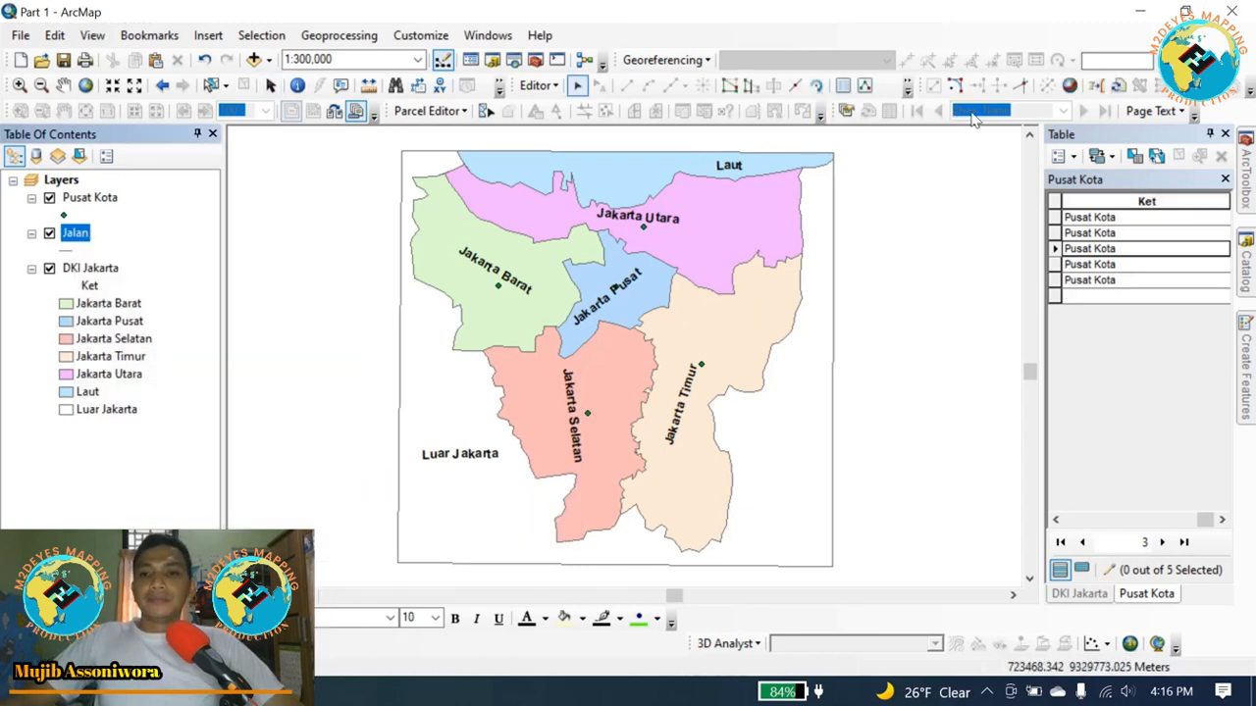
{"action": "left_click", "coordinate": [908, 91]}
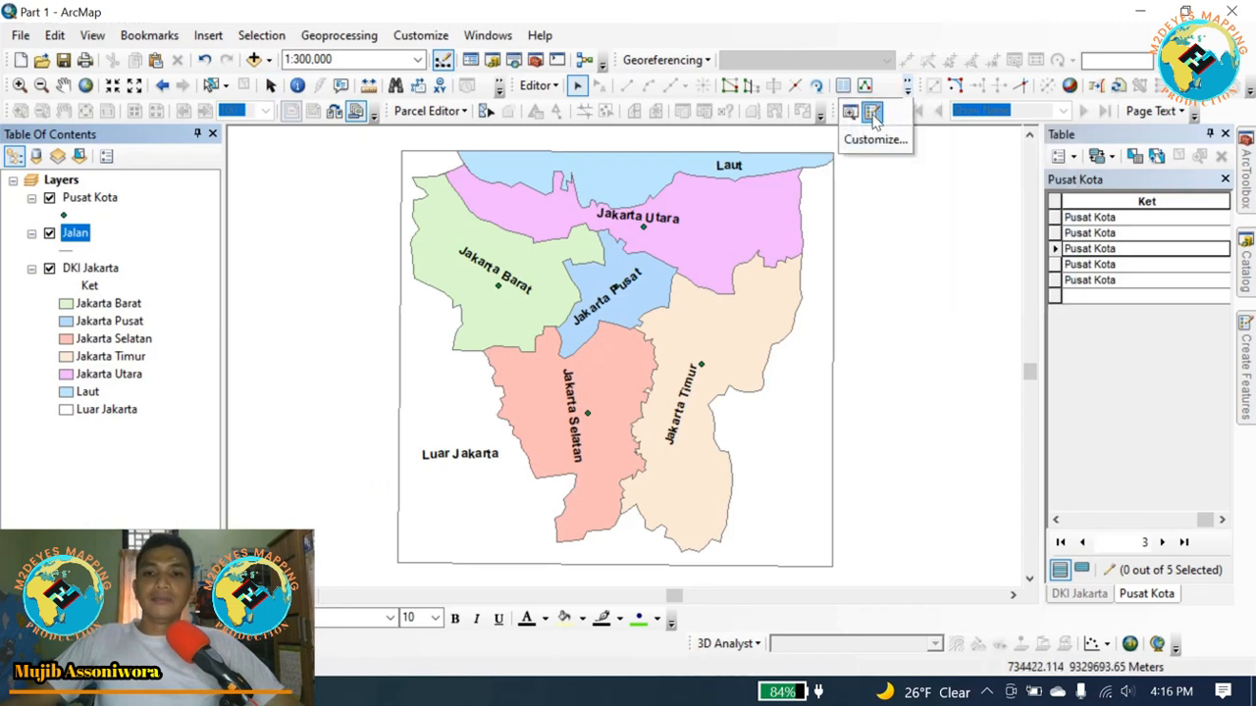
{"action": "left_click", "coordinate": [873, 111]}
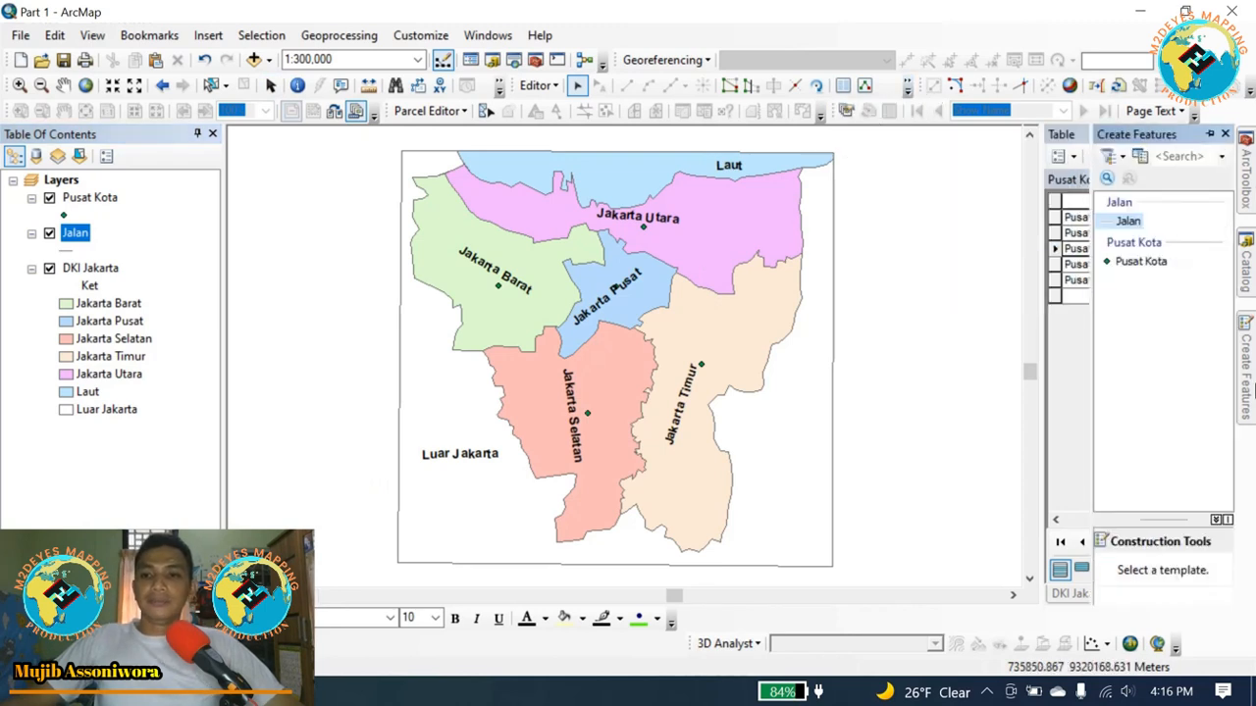
{"action": "left_click", "coordinate": [1128, 222]}
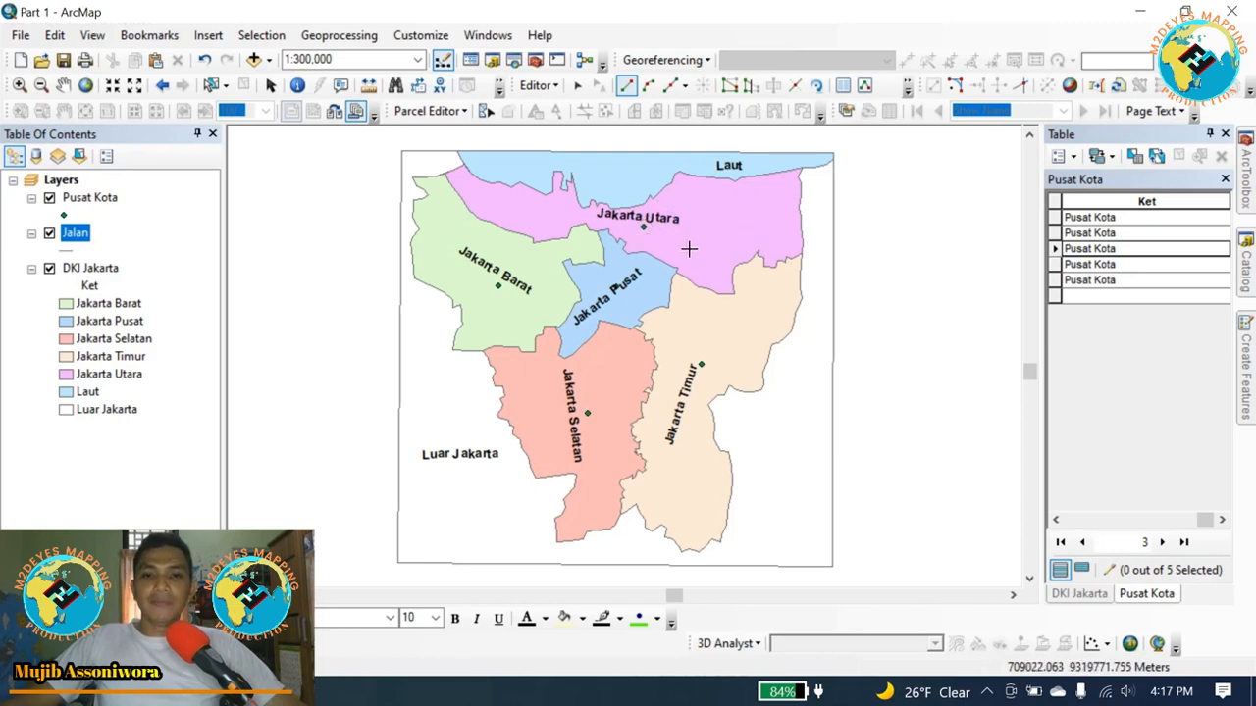
Digitize a road line with several bends from the Jakarta Utara city-centre point to the Jakarta Timur one.
{"action": "left_click", "coordinate": [643, 228]}
{"action": "left_click", "coordinate": [672, 247]}
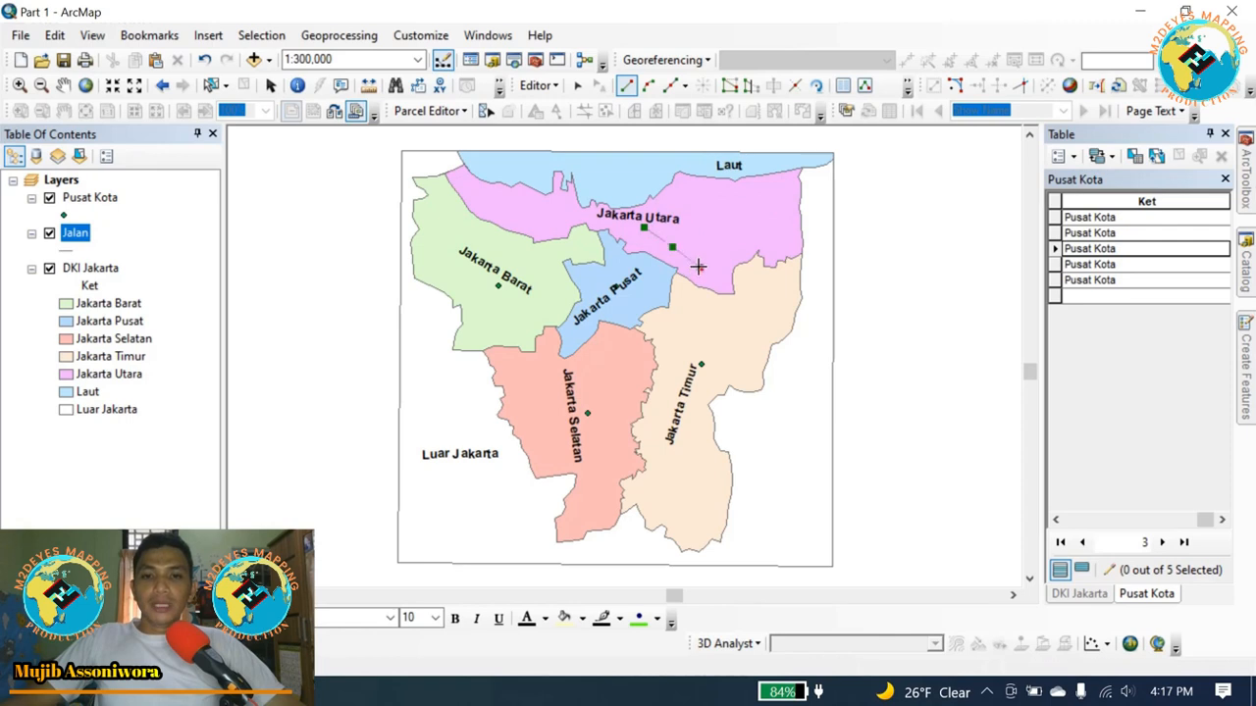
{"action": "left_click", "coordinate": [700, 266]}
{"action": "left_click", "coordinate": [711, 289]}
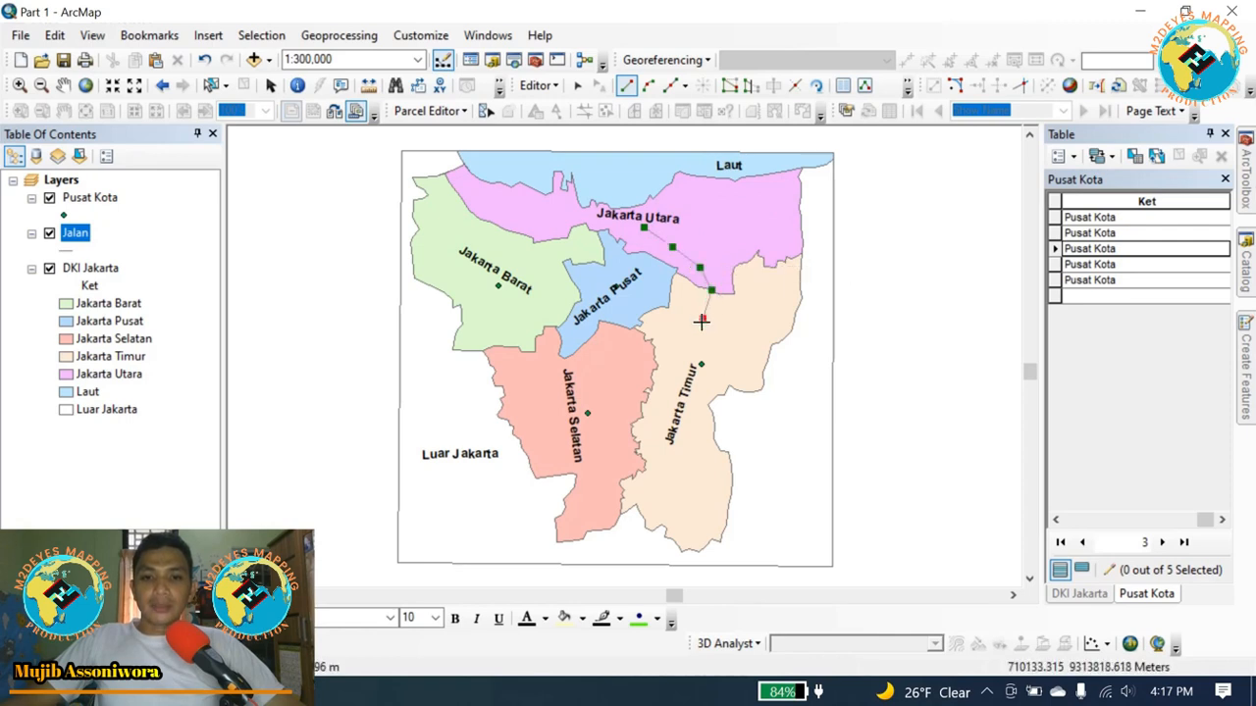
{"action": "left_click", "coordinate": [702, 319]}
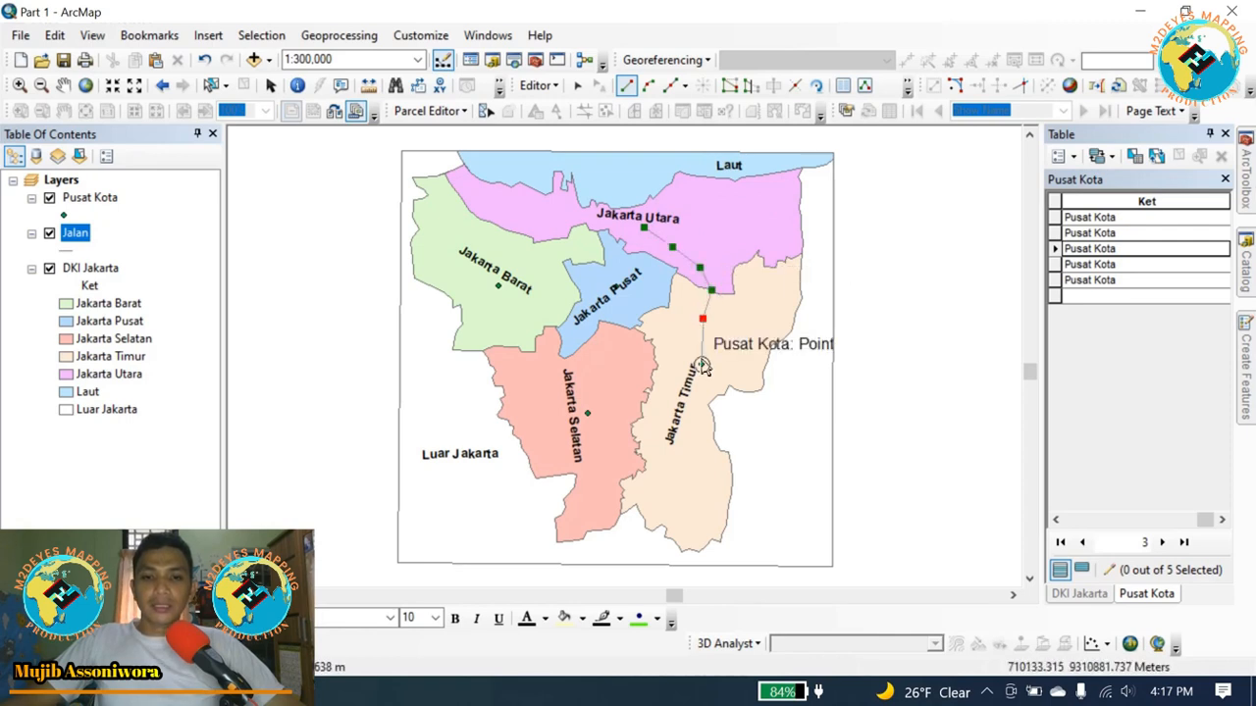
{"action": "double_click", "coordinate": [702, 365]}
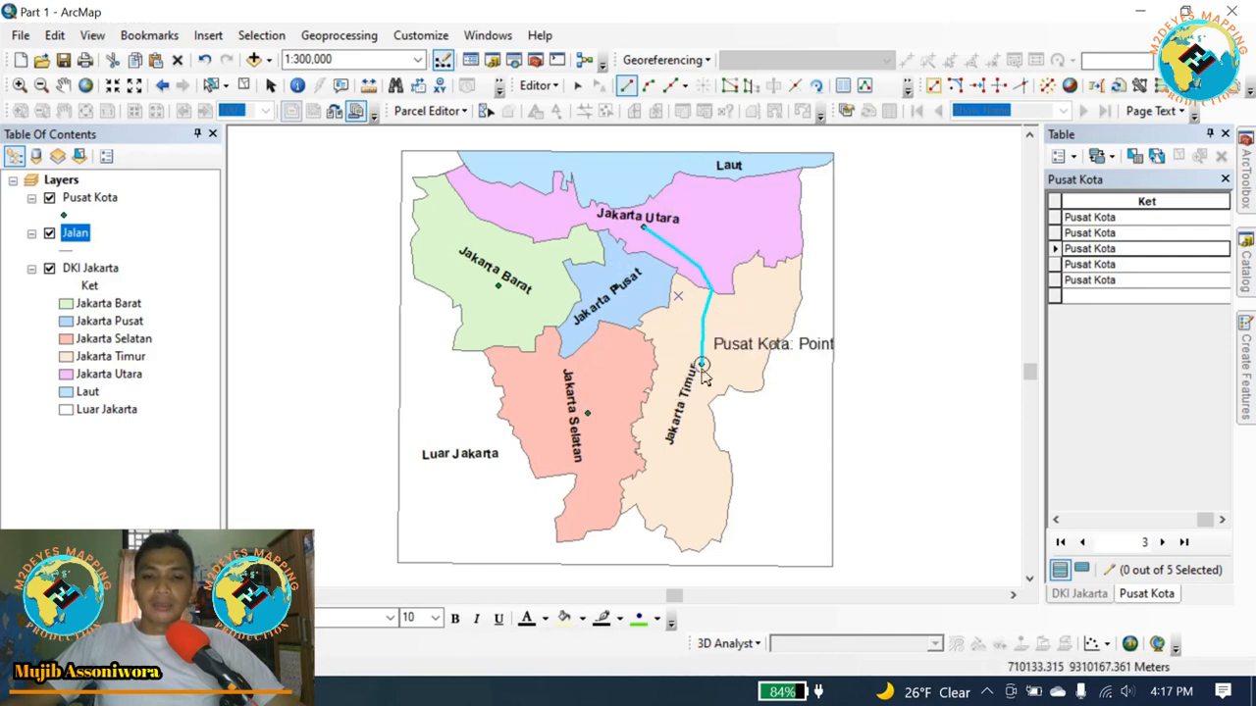
Digitize a bending road line from the Jakarta Timur city-centre point to the Jakarta Selatan one.
{"action": "left_click", "coordinate": [702, 366]}
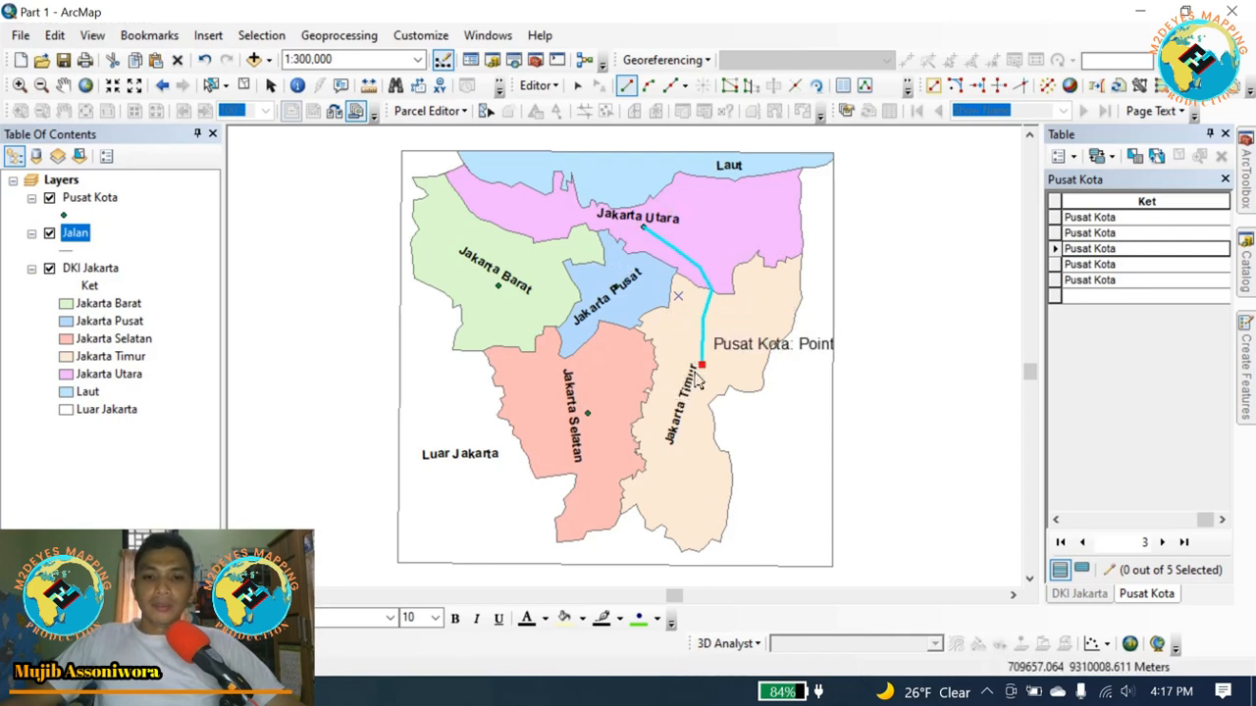
{"action": "left_click", "coordinate": [656, 403]}
{"action": "left_click", "coordinate": [640, 407]}
{"action": "left_click", "coordinate": [619, 396]}
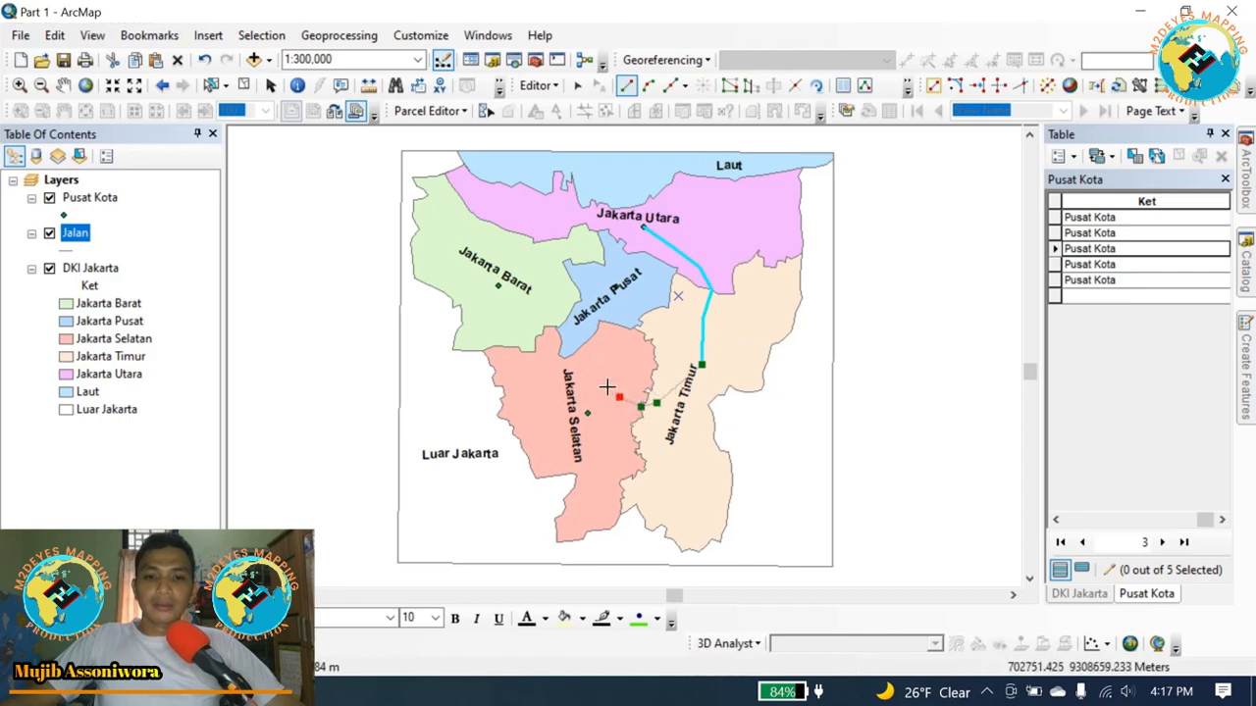
{"action": "left_click", "coordinate": [607, 390]}
{"action": "left_click", "coordinate": [594, 400]}
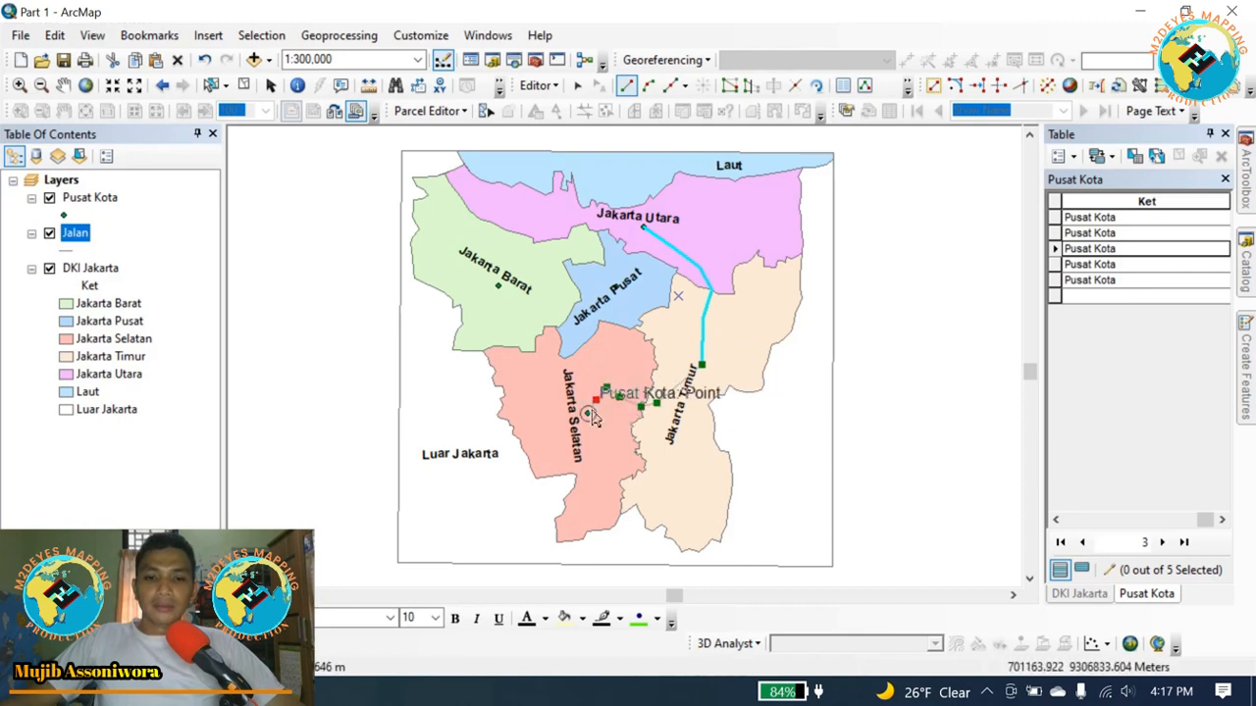
{"action": "double_click", "coordinate": [589, 413]}
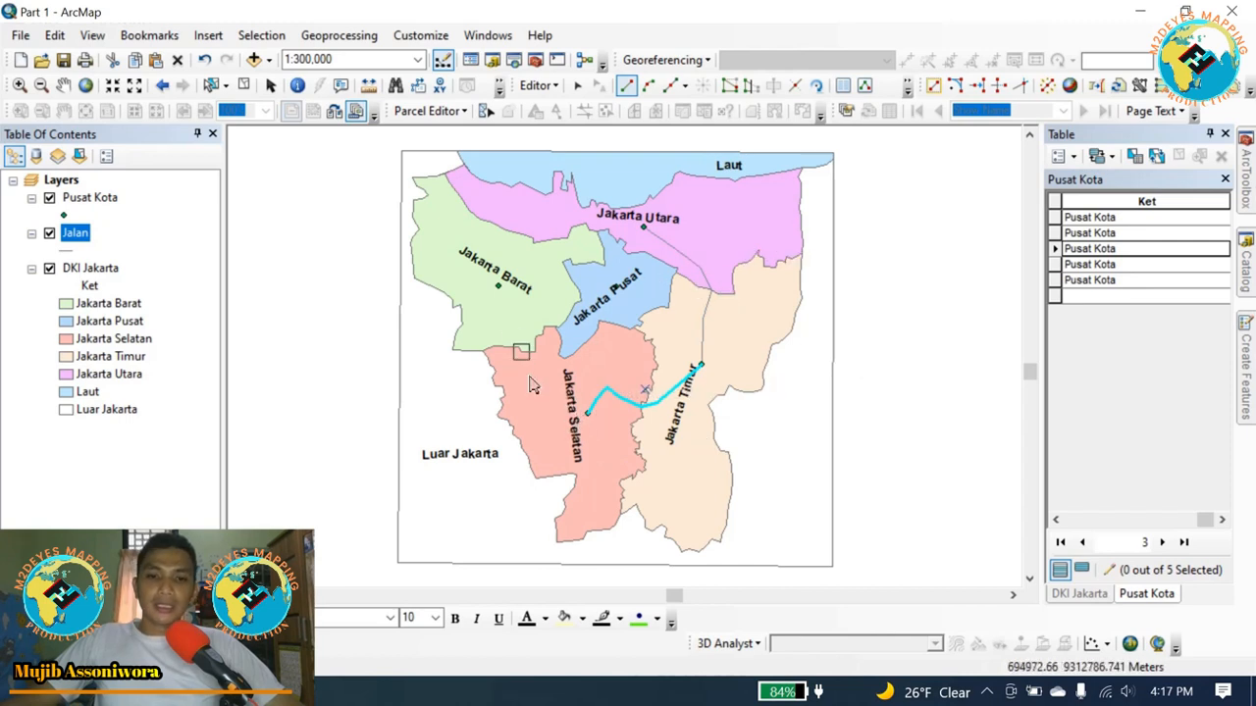
Digitize a bending road line from the Jakarta Selatan city-centre point to the Jakarta Barat one.
{"action": "left_click", "coordinate": [587, 413]}
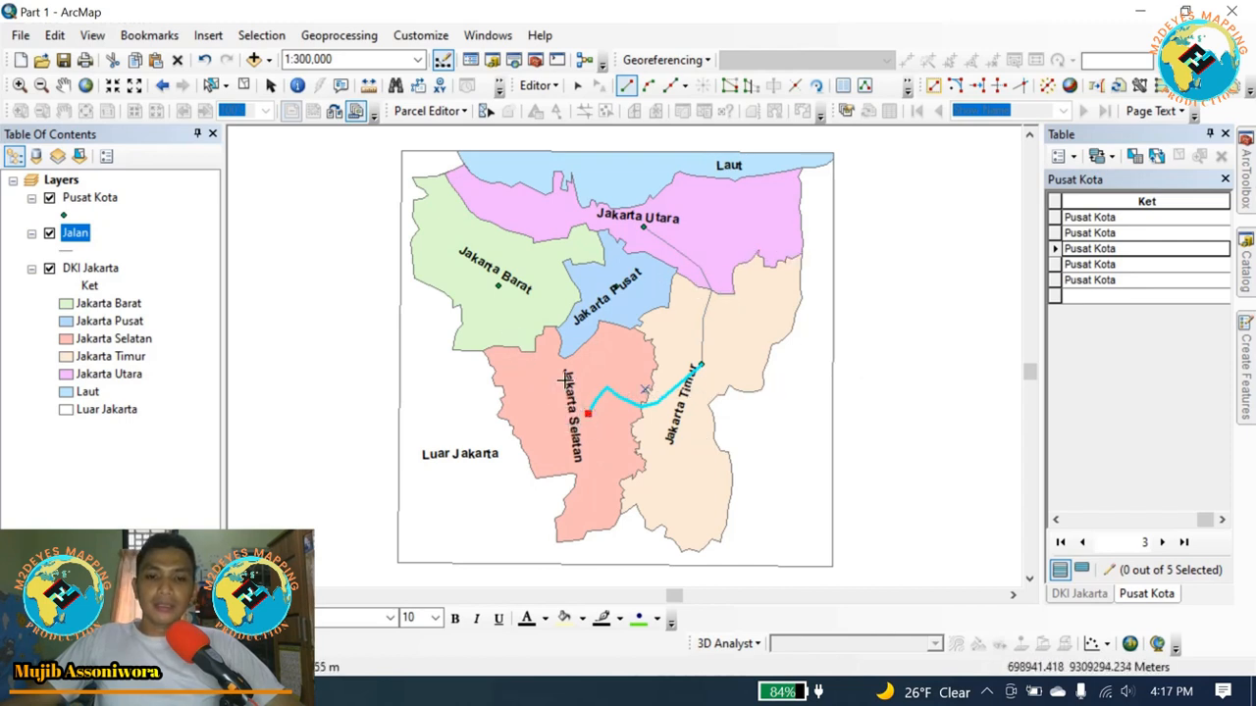
{"action": "left_click", "coordinate": [554, 393]}
{"action": "left_click", "coordinate": [534, 380]}
{"action": "left_click", "coordinate": [521, 351]}
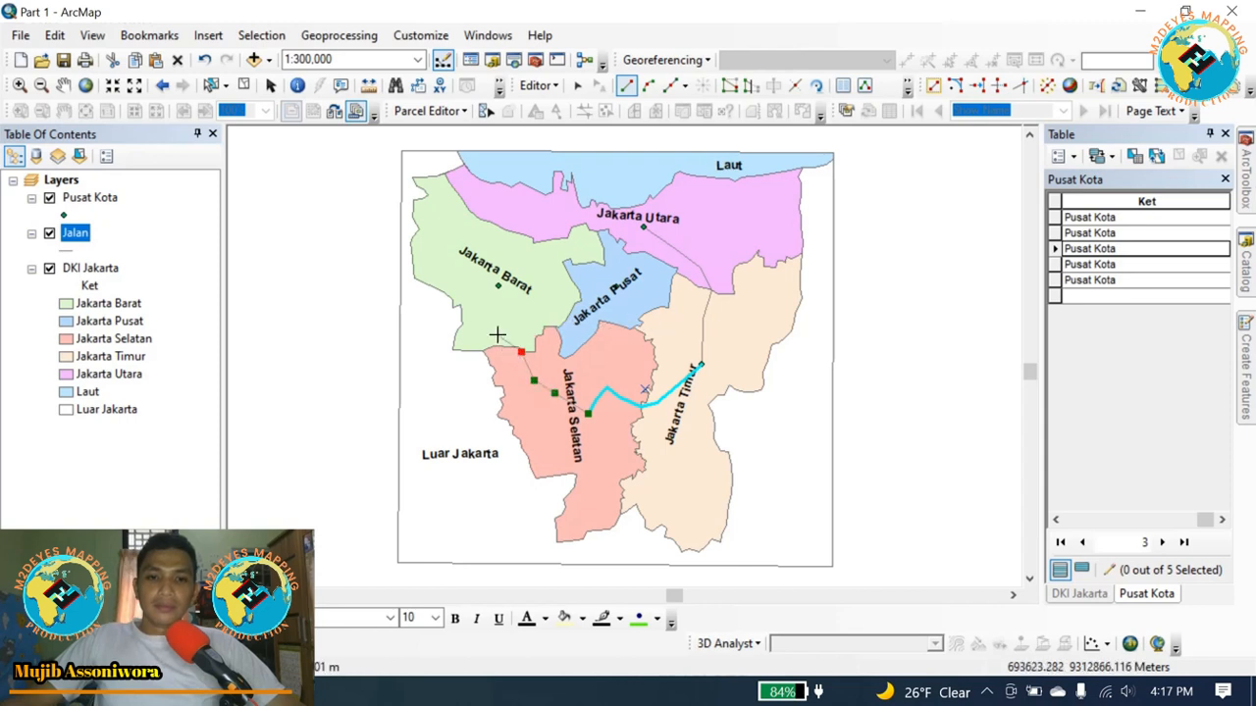
{"action": "left_click", "coordinate": [497, 335]}
{"action": "left_click", "coordinate": [493, 317]}
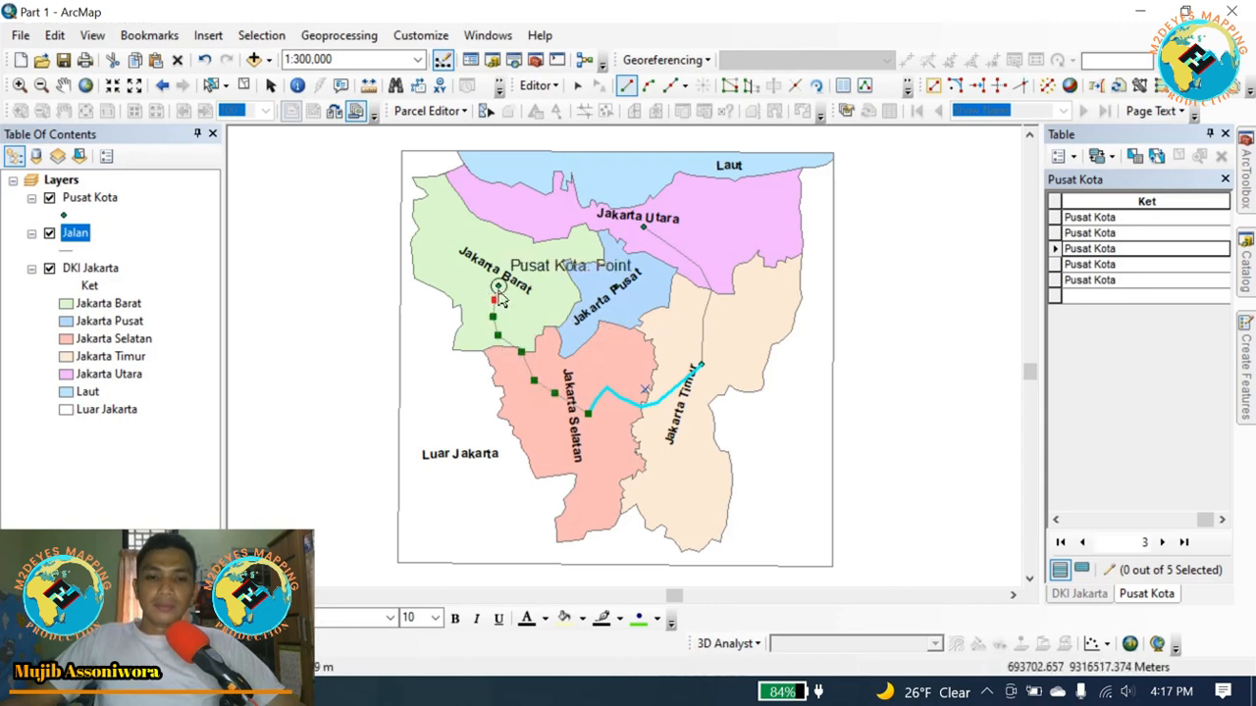
{"action": "double_click", "coordinate": [498, 291]}
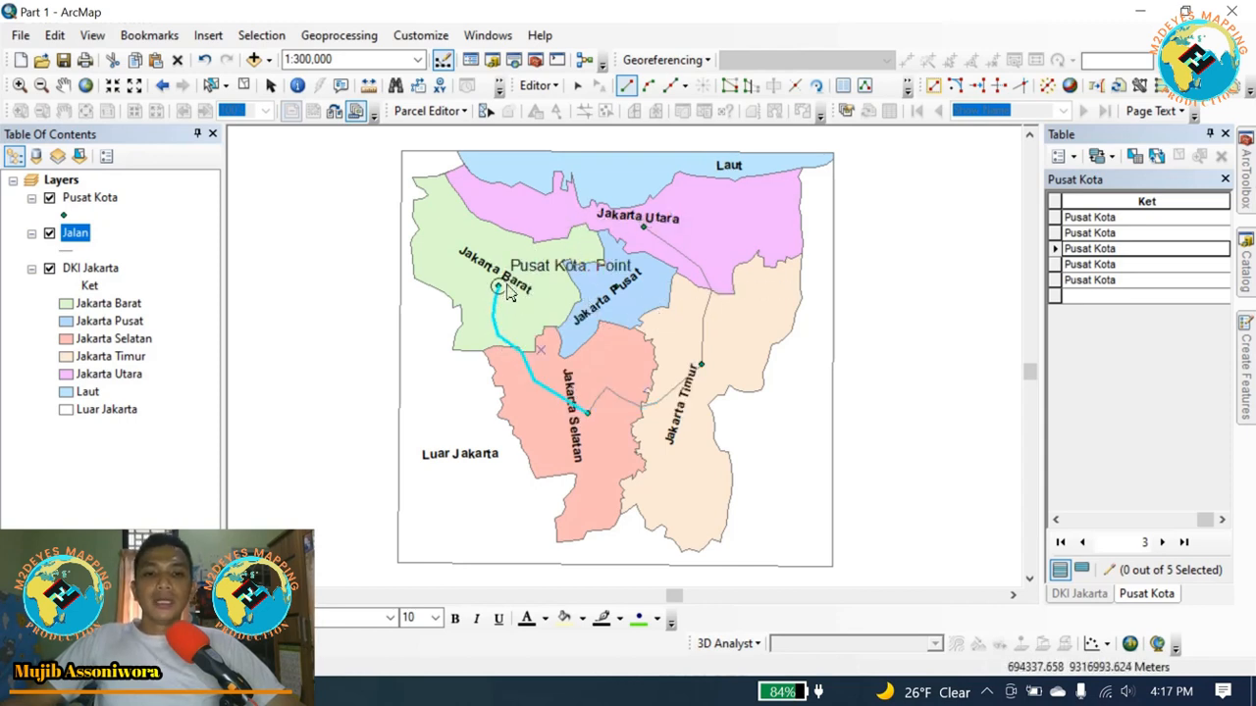
Digitize a bending road line from the Jakarta Barat city-centre point to the Jakarta Utara one.
{"action": "left_click", "coordinate": [498, 286]}
{"action": "left_click", "coordinate": [529, 261]}
{"action": "left_click", "coordinate": [551, 258]}
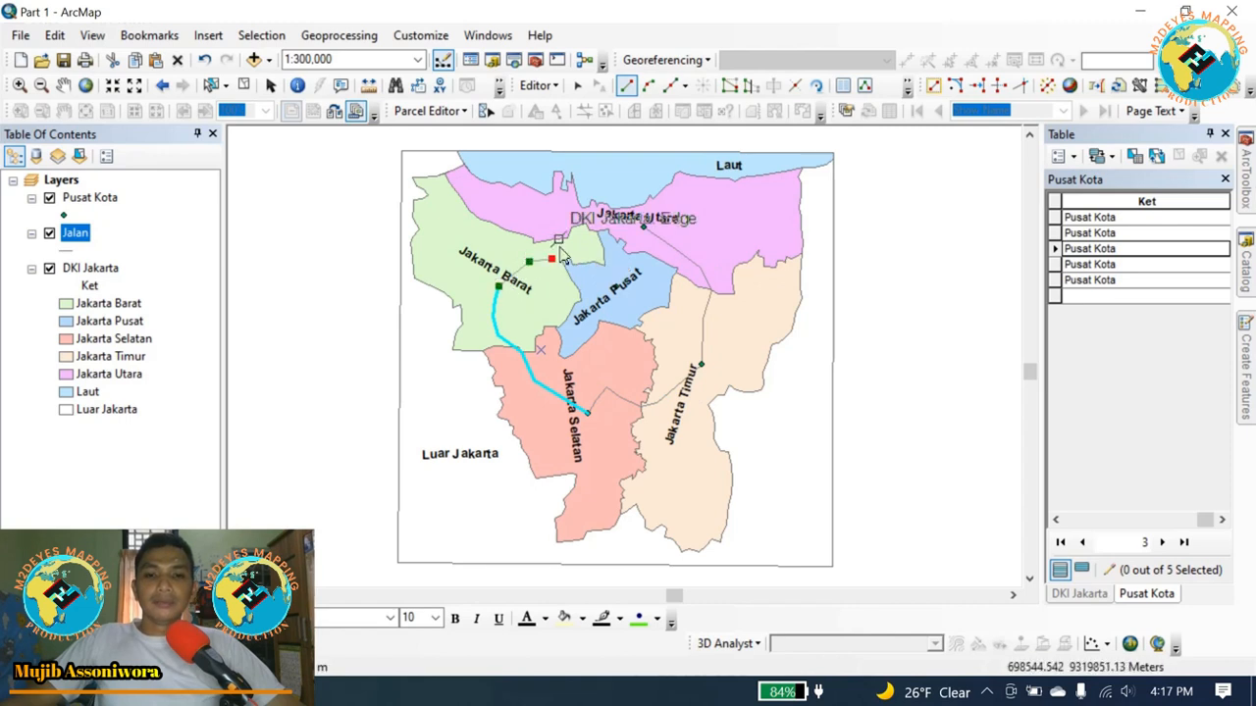
{"action": "left_click", "coordinate": [567, 238]}
{"action": "left_click", "coordinate": [578, 227]}
{"action": "left_click", "coordinate": [643, 229]}
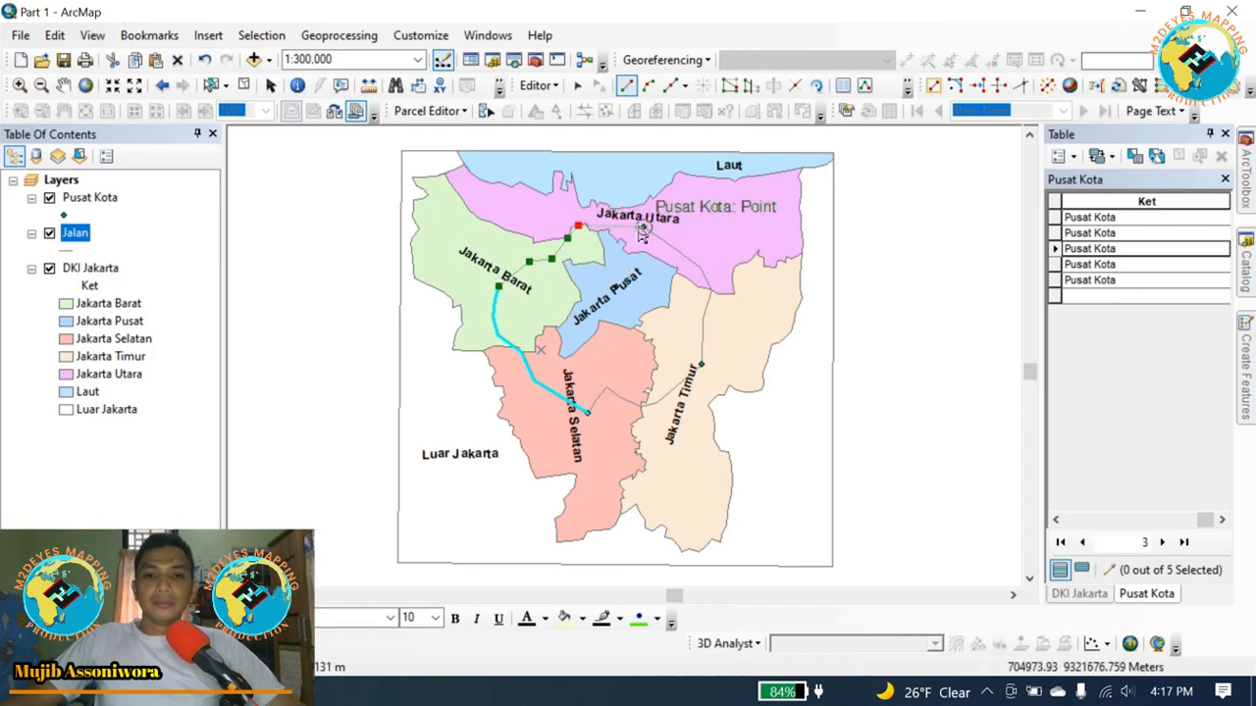
{"action": "double_click", "coordinate": [642, 229]}
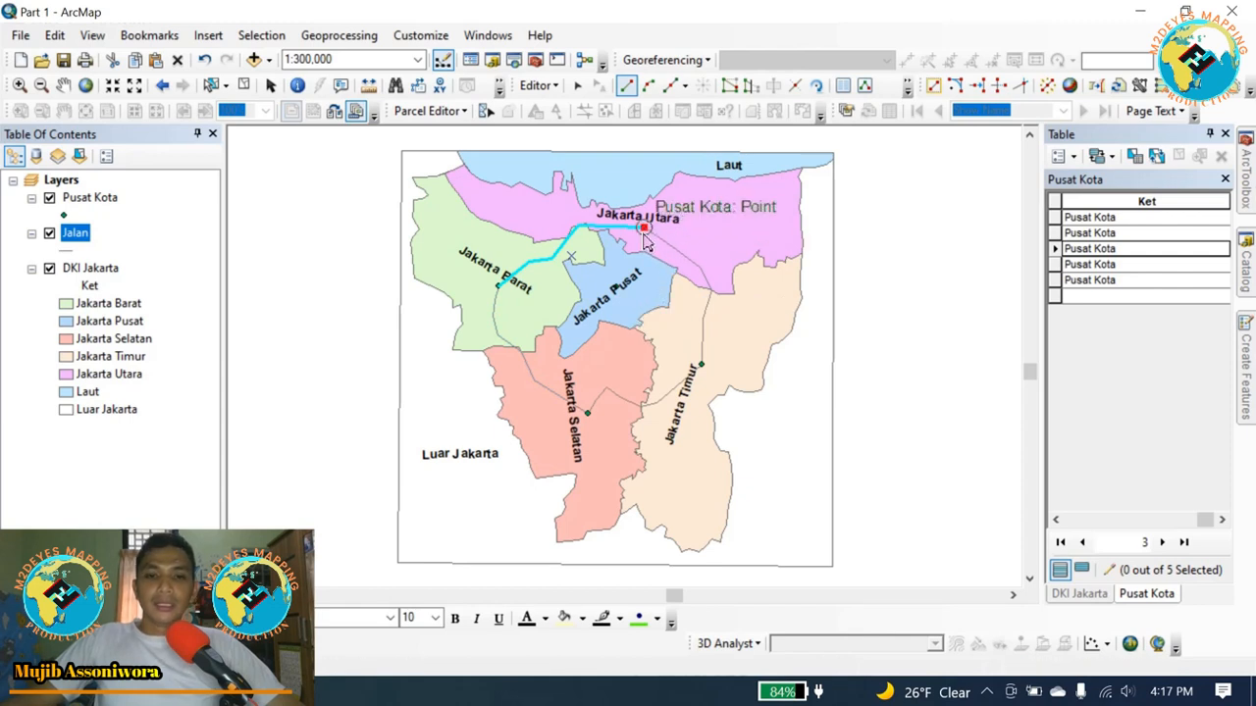
Finish the road line from Jakarta Utara at the Jakarta Pusat city-centre point, and digitize a bending road from Jakarta Barat's centre to Jakarta Pusat's.
{"action": "double_click", "coordinate": [618, 287]}
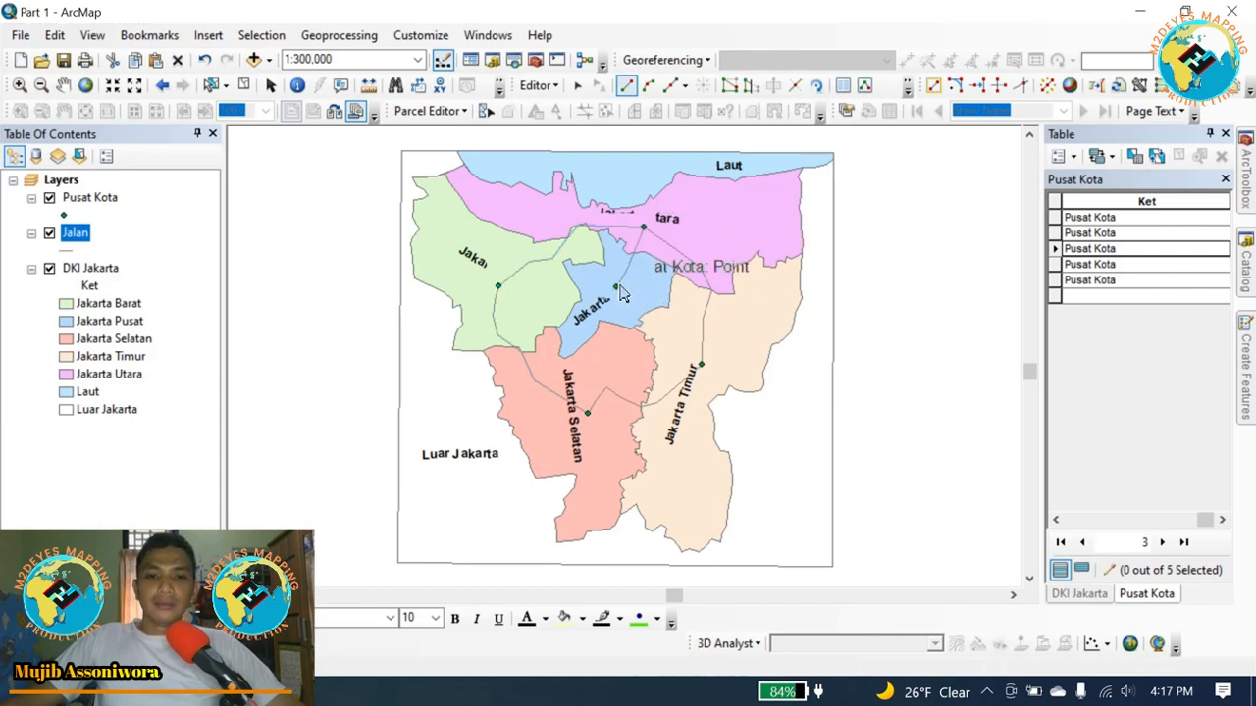
{"action": "left_click", "coordinate": [500, 288]}
{"action": "left_click", "coordinate": [546, 295]}
{"action": "left_click", "coordinate": [571, 312]}
{"action": "left_click", "coordinate": [582, 301]}
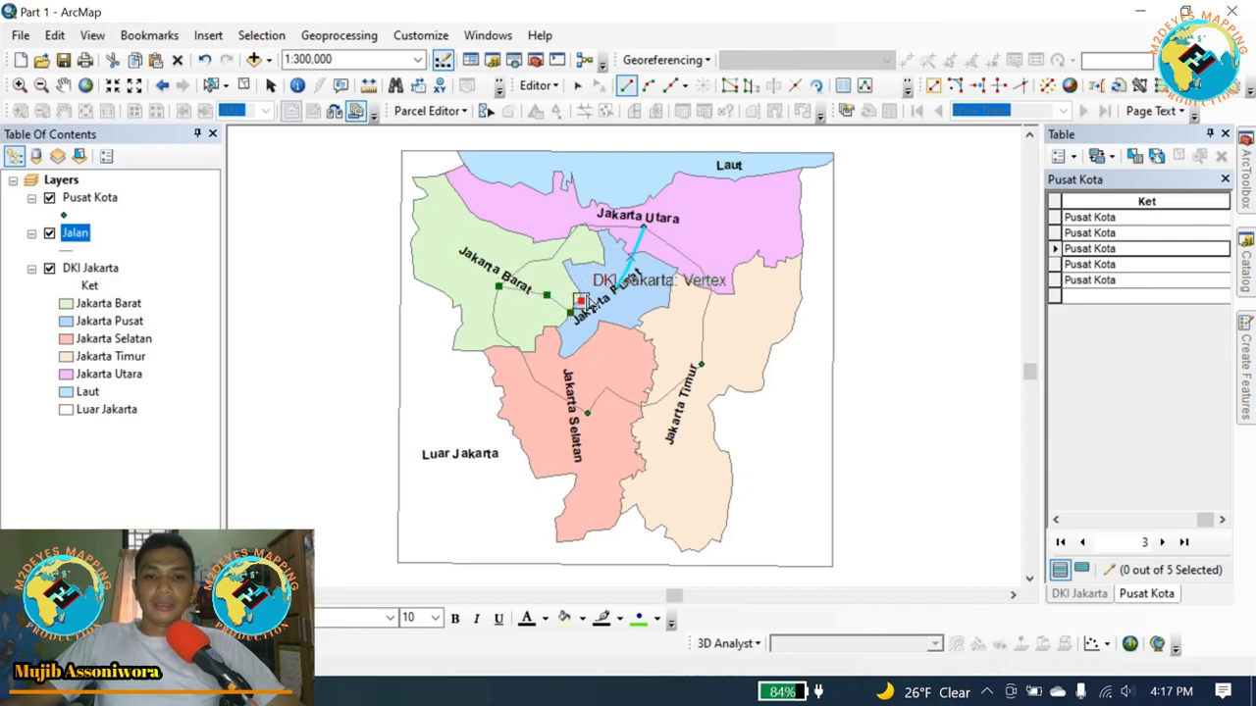
{"action": "double_click", "coordinate": [616, 290]}
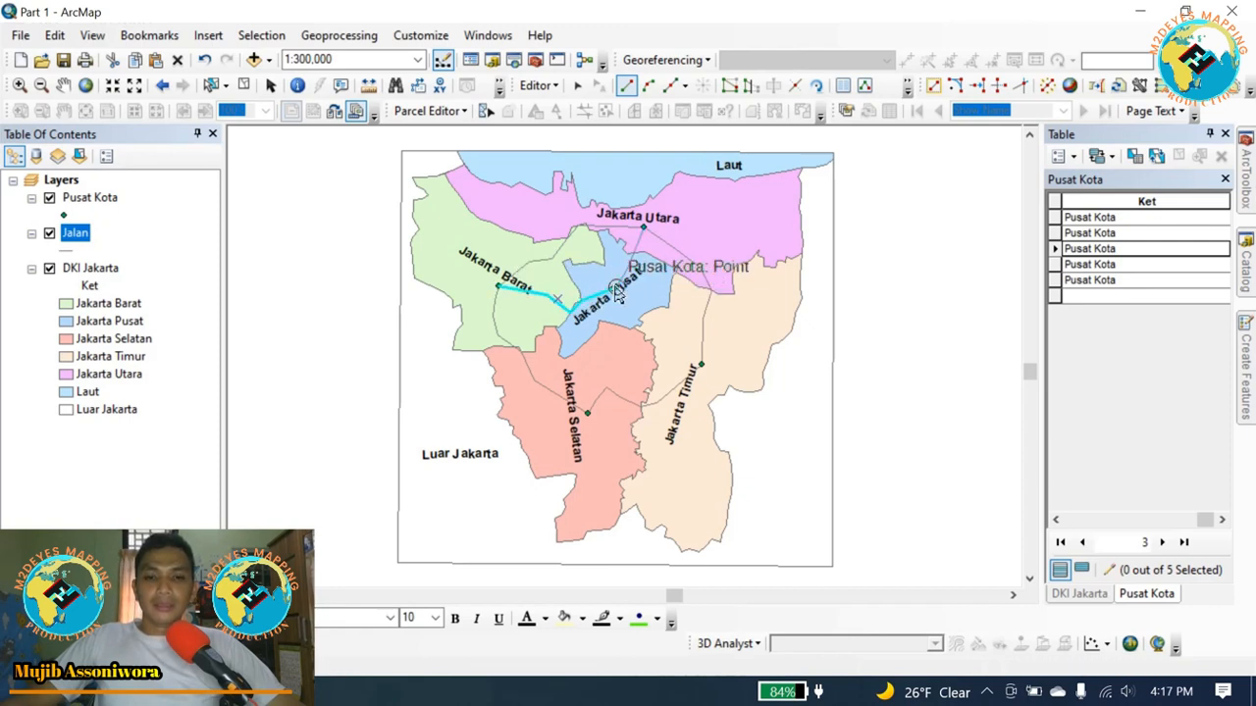
Digitize a bending road line from the Jakarta Selatan city-centre point to the Jakarta Pusat one.
{"action": "left_click", "coordinate": [588, 414]}
{"action": "left_click", "coordinate": [592, 384]}
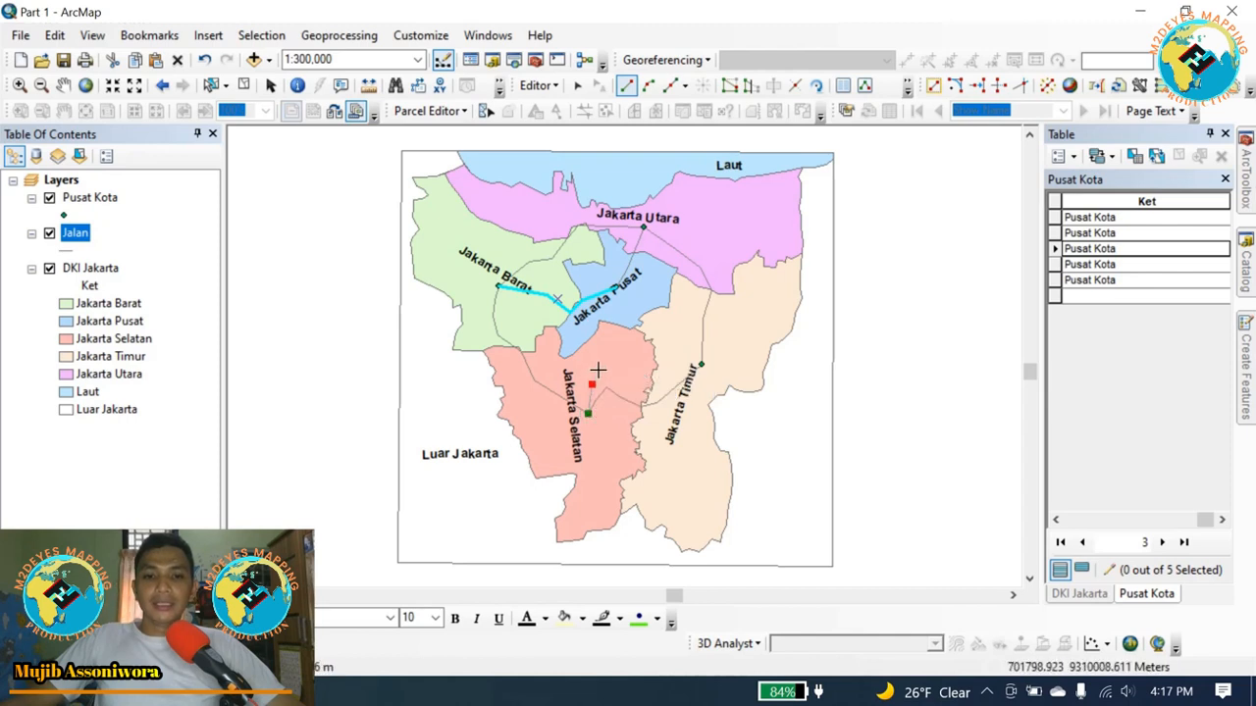
{"action": "left_click", "coordinate": [613, 345]}
{"action": "left_click", "coordinate": [621, 326]}
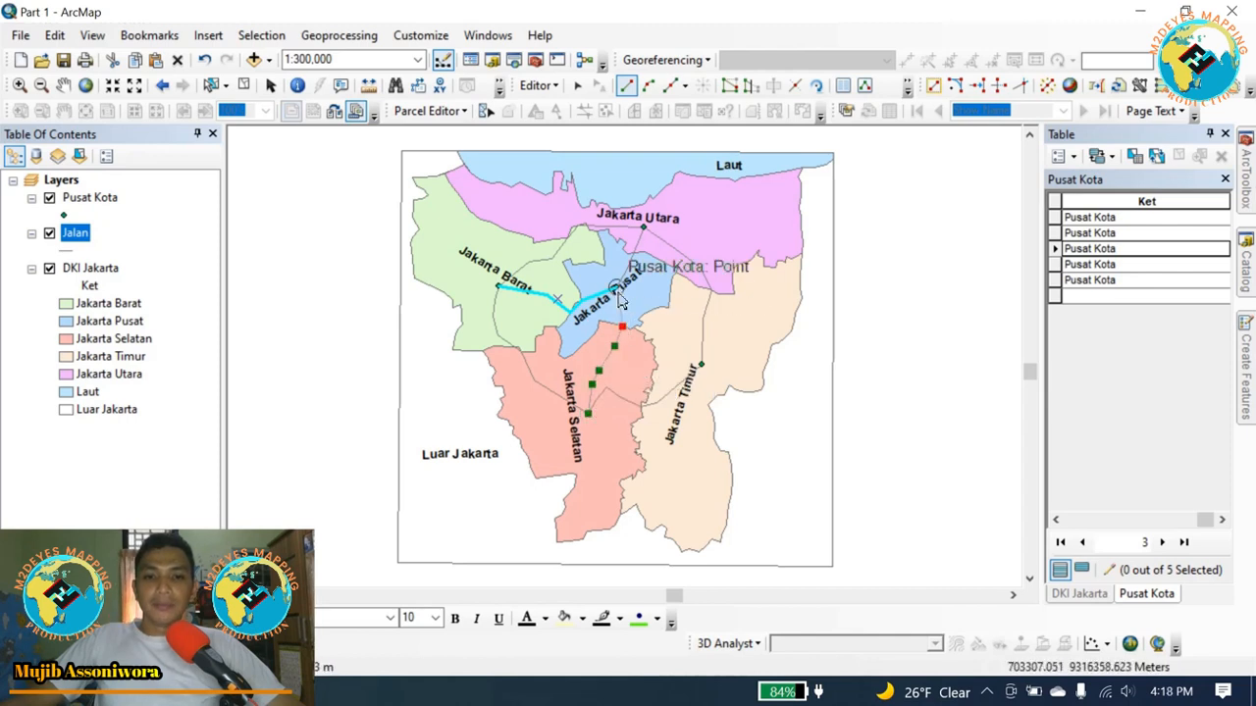
{"action": "double_click", "coordinate": [616, 290]}
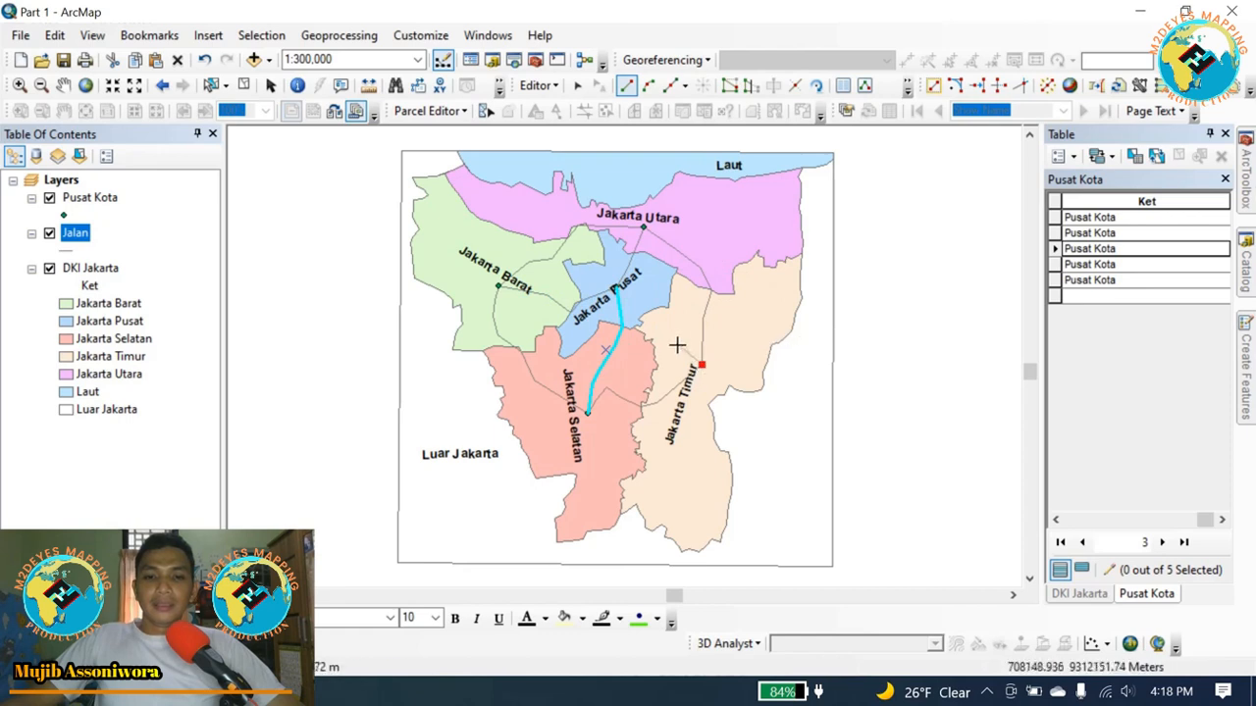
Digitize a bending road line from the Jakarta Timur city-centre point to the Jakarta Pusat one.
{"action": "left_click", "coordinate": [676, 342]}
{"action": "left_click", "coordinate": [664, 326]}
{"action": "left_click", "coordinate": [661, 307]}
{"action": "left_click", "coordinate": [643, 290]}
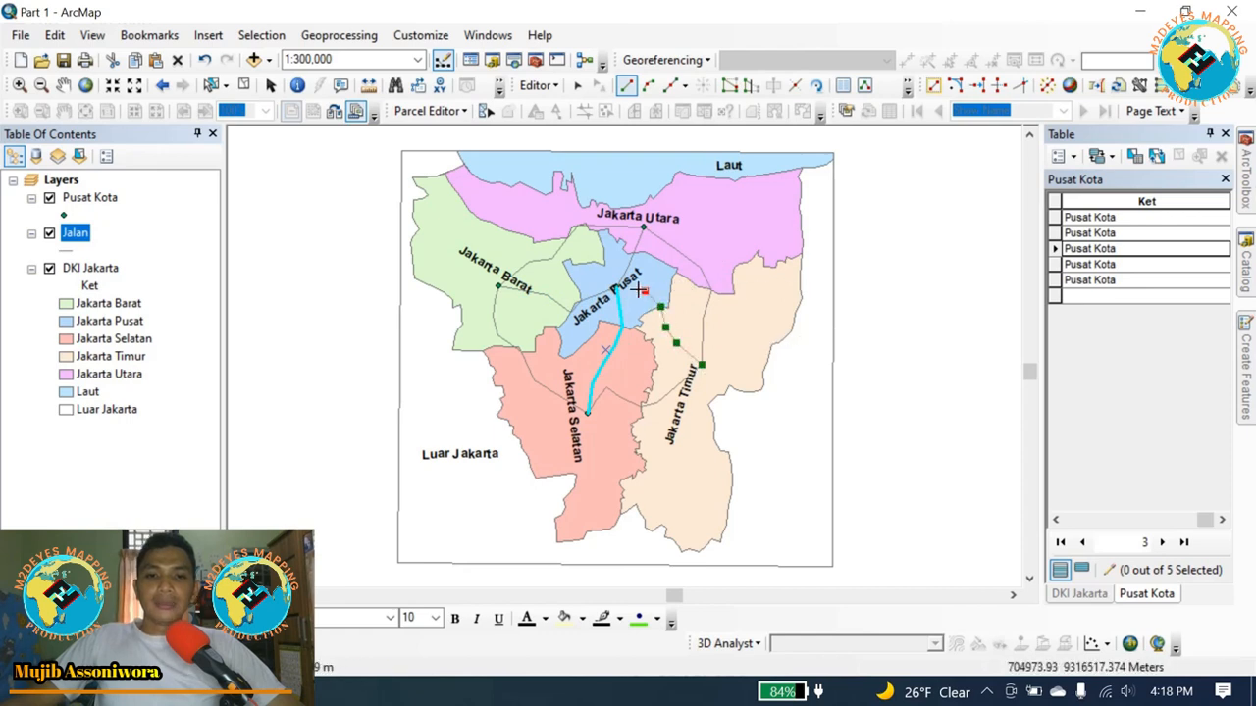
{"action": "double_click", "coordinate": [617, 288]}
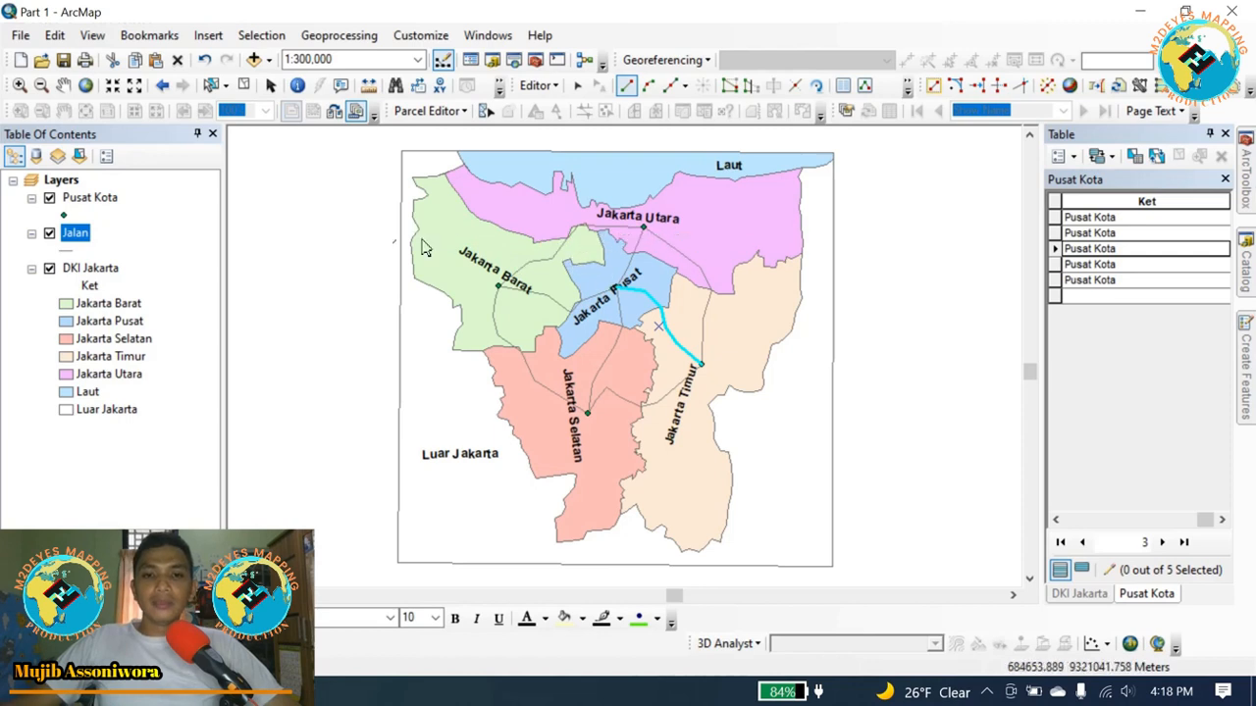
Digitize a road branching off the Jakarta Barat–Jakarta Utara road, running northwest through Jakarta Barat to outside the city boundary.
{"action": "left_click", "coordinate": [552, 258]}
{"action": "left_click", "coordinate": [520, 249]}
{"action": "left_click", "coordinate": [499, 243]}
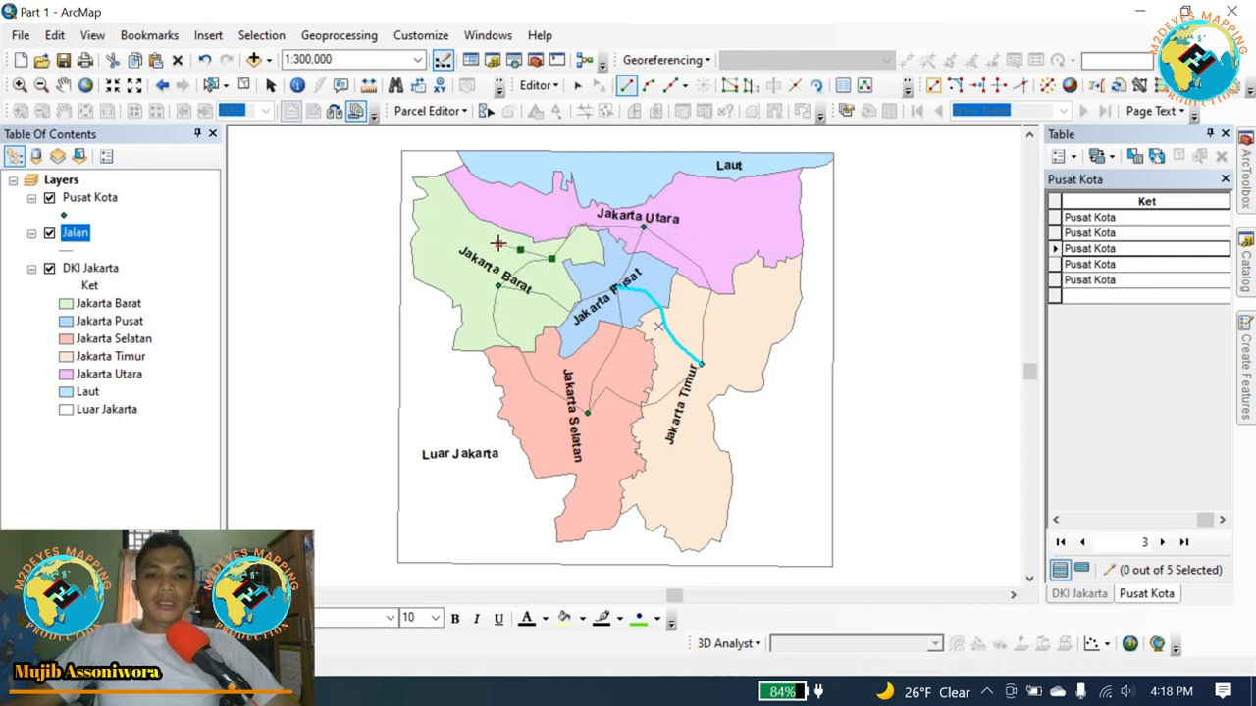
{"action": "left_click", "coordinate": [476, 234]}
{"action": "left_click", "coordinate": [446, 205]}
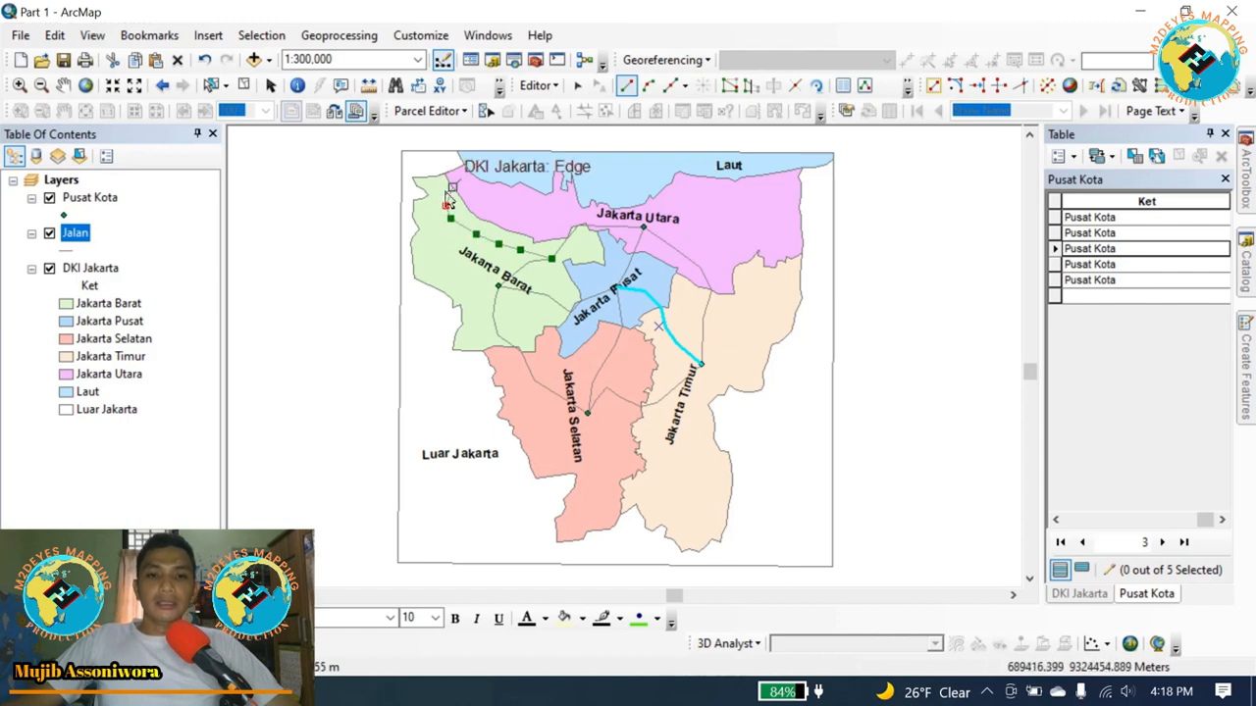
{"action": "left_click", "coordinate": [449, 183]}
{"action": "double_click", "coordinate": [427, 164]}
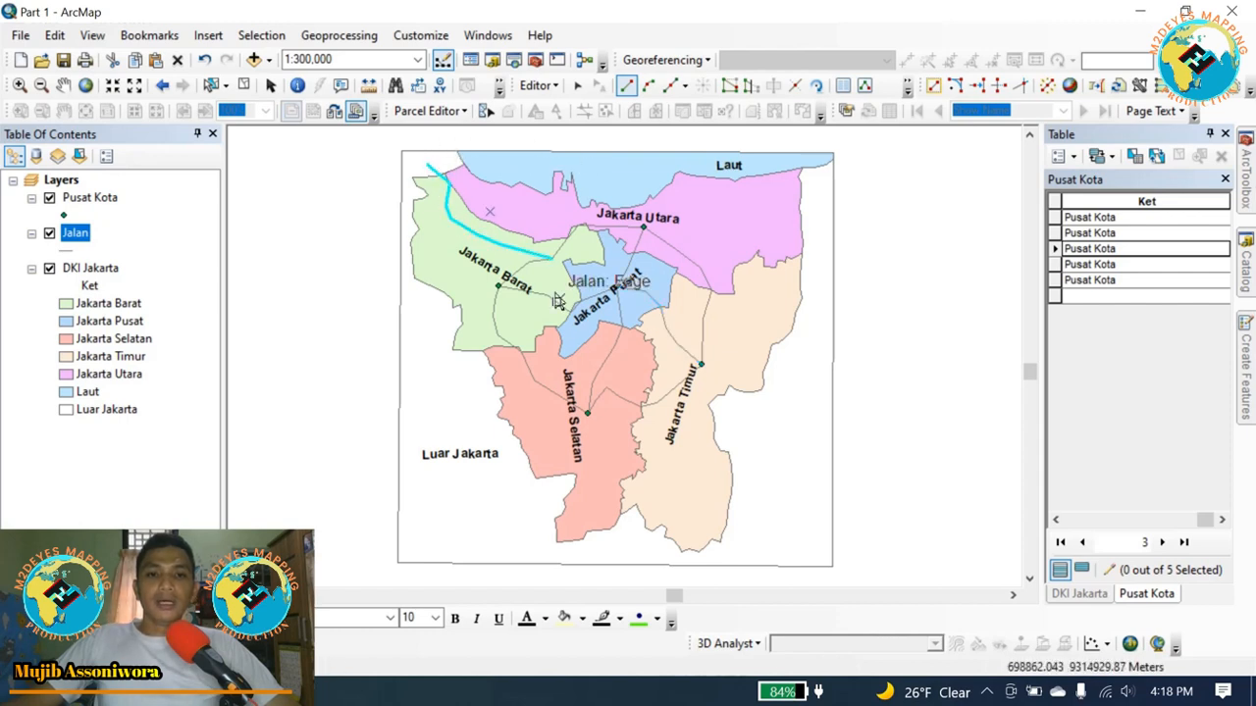
Digitize a road branching off the Jakarta Utara–Jakarta Timur road, running east across Jakarta Utara to just beyond its eastern boundary.
{"action": "left_click", "coordinate": [681, 253]}
{"action": "left_click", "coordinate": [712, 237]}
{"action": "left_click", "coordinate": [737, 227]}
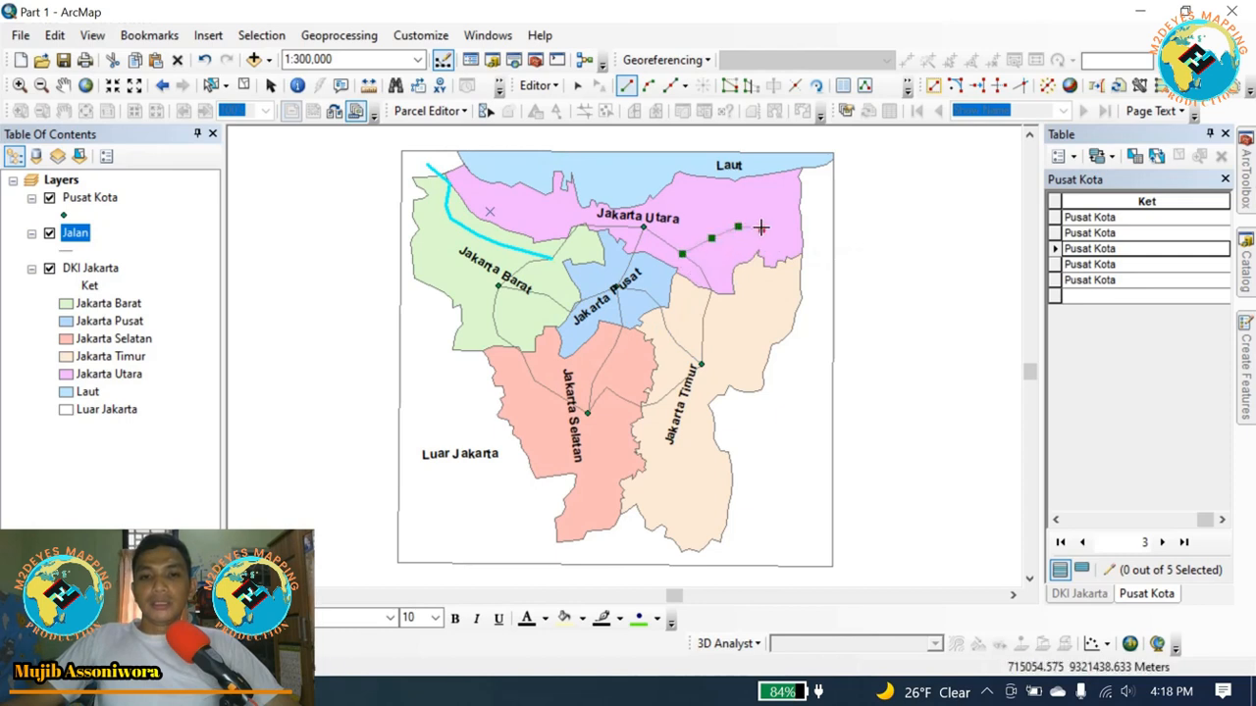
{"action": "left_click", "coordinate": [762, 230]}
{"action": "left_click", "coordinate": [788, 233]}
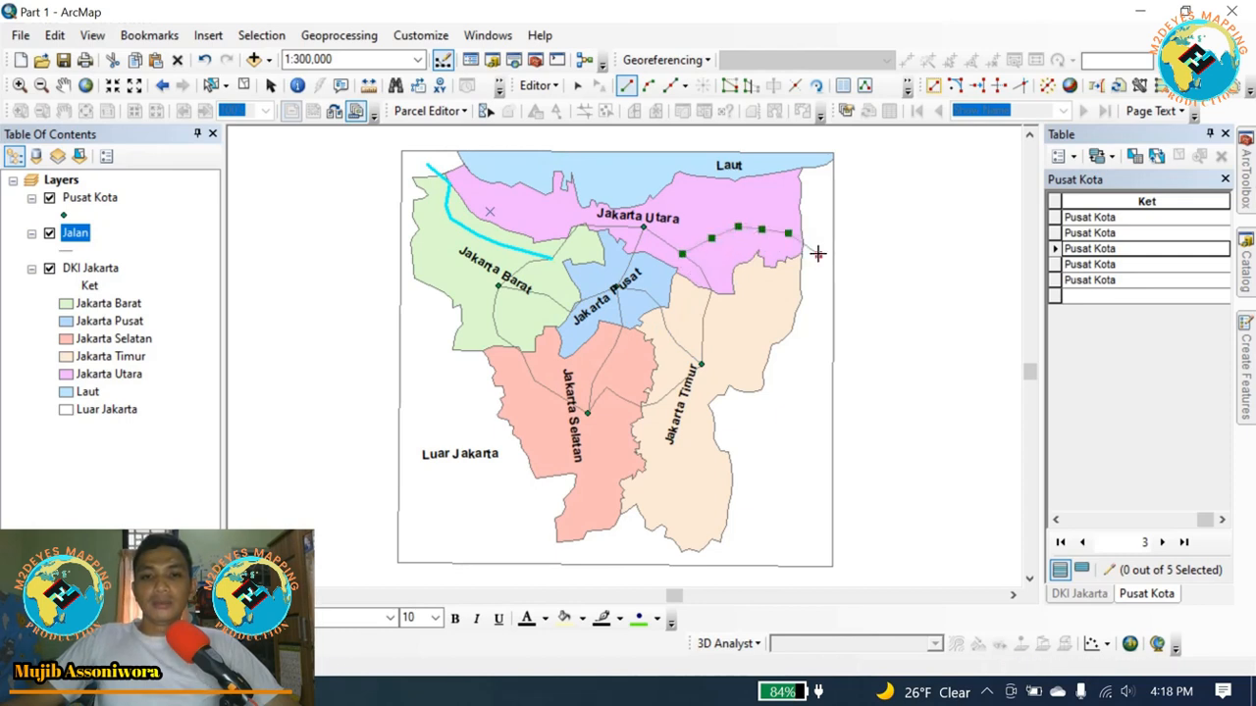
{"action": "double_click", "coordinate": [818, 253]}
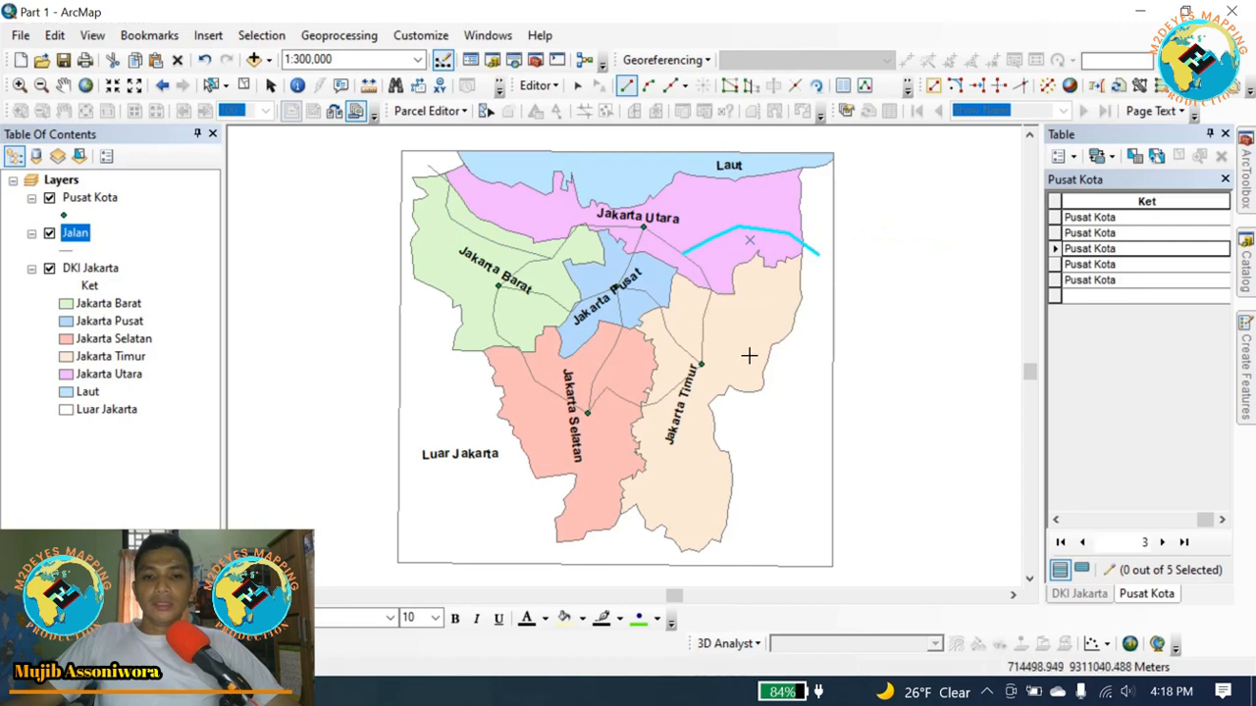
Digitize a road line from the Jakarta Timur city-centre point eastward into the Luar Jakarta area.
{"action": "left_click", "coordinate": [701, 364]}
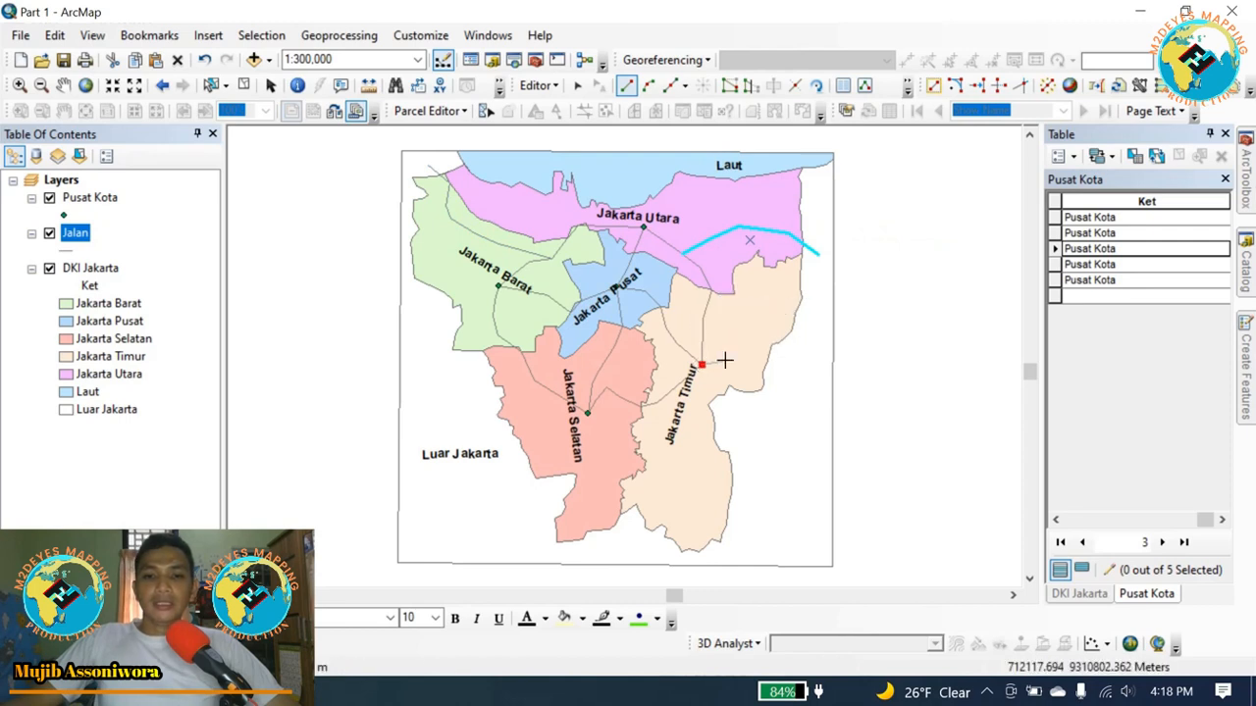
{"action": "left_click", "coordinate": [726, 361]}
{"action": "left_click", "coordinate": [763, 360]}
{"action": "double_click", "coordinate": [800, 378]}
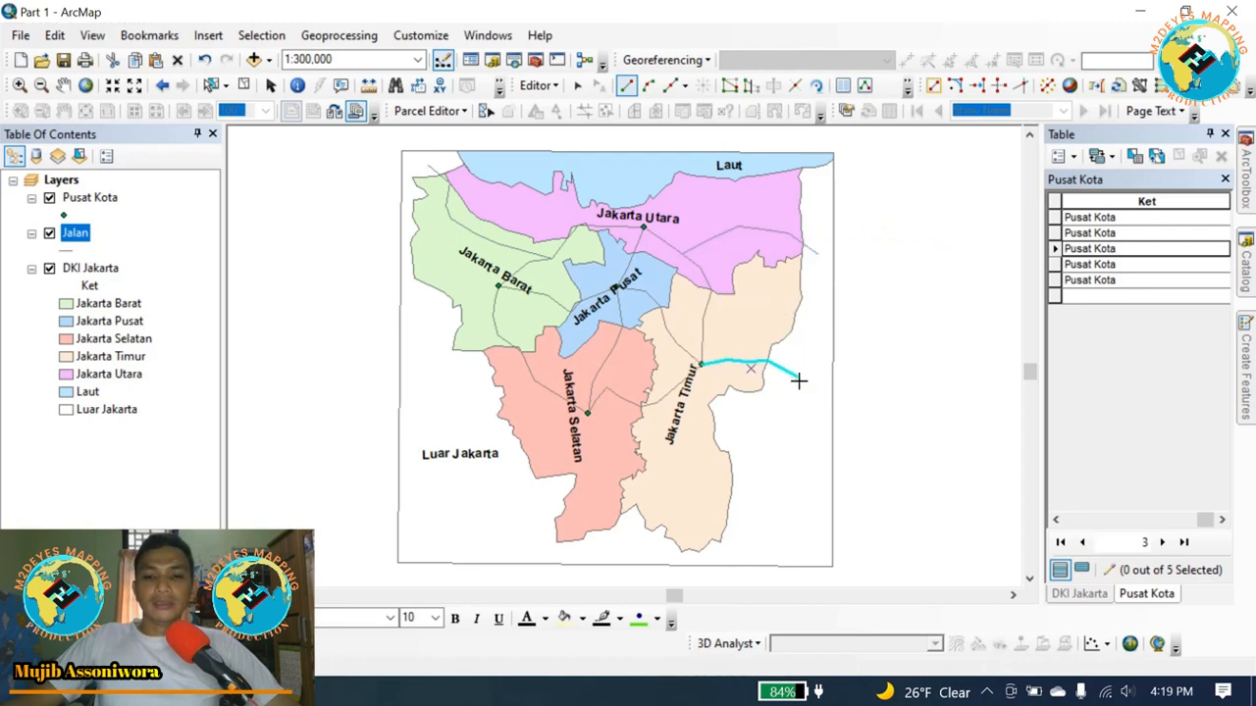
Digitize a bending road line from the Jakarta Selatan city-centre point southwest into the Luar Jakarta area.
{"action": "left_click", "coordinate": [587, 413]}
{"action": "left_click", "coordinate": [582, 443]}
{"action": "left_click", "coordinate": [528, 447]}
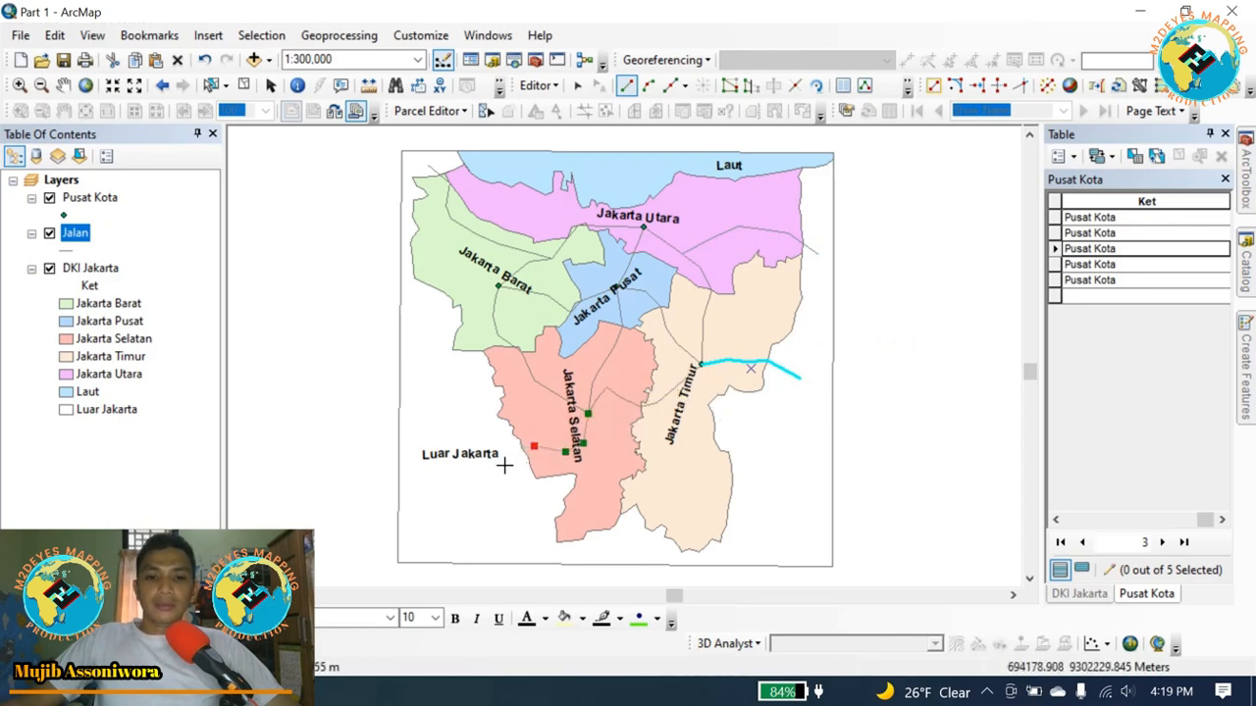
{"action": "double_click", "coordinate": [503, 467]}
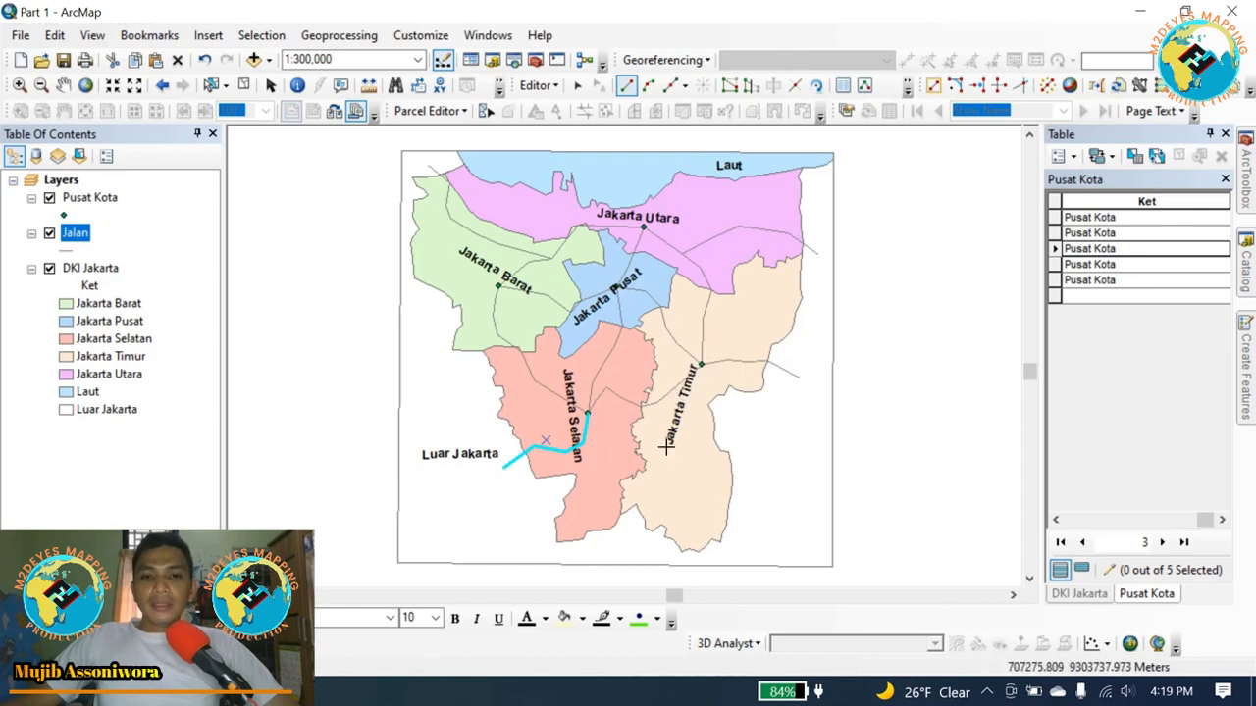
Open the Jalan layer's attribute table and check whether a field can be added.
{"action": "right_click", "coordinate": [77, 240]}
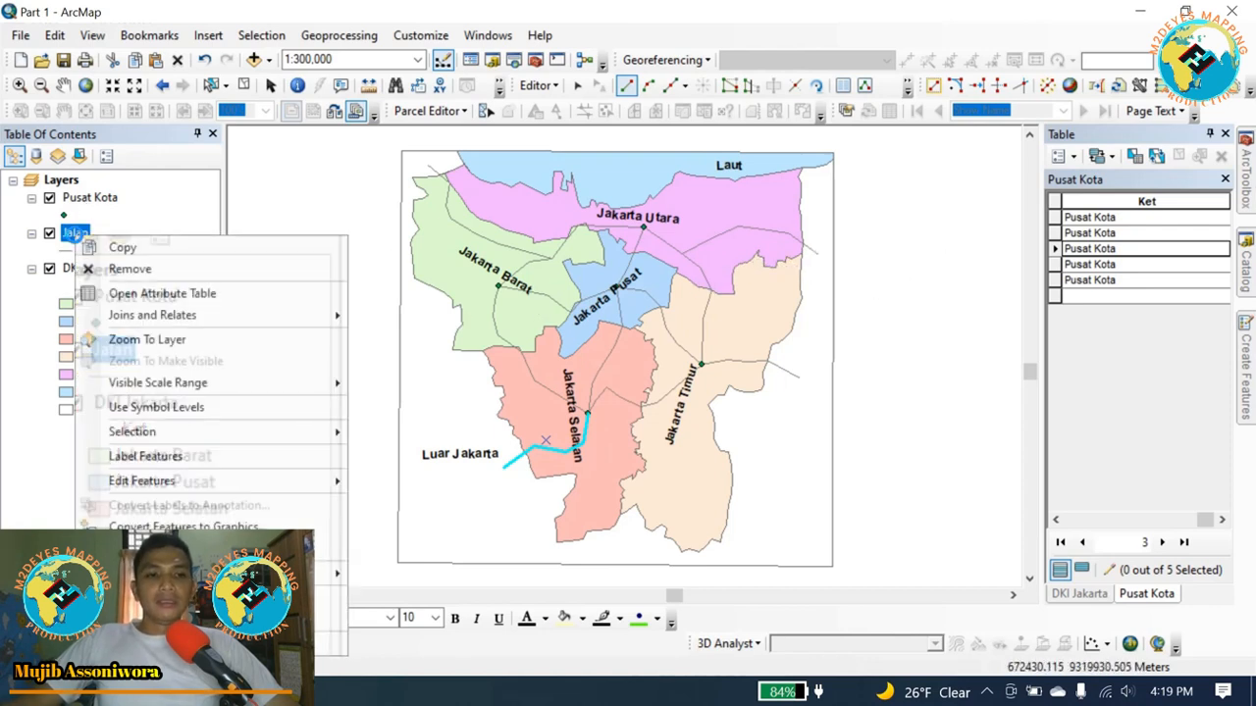
{"action": "left_click", "coordinate": [125, 290]}
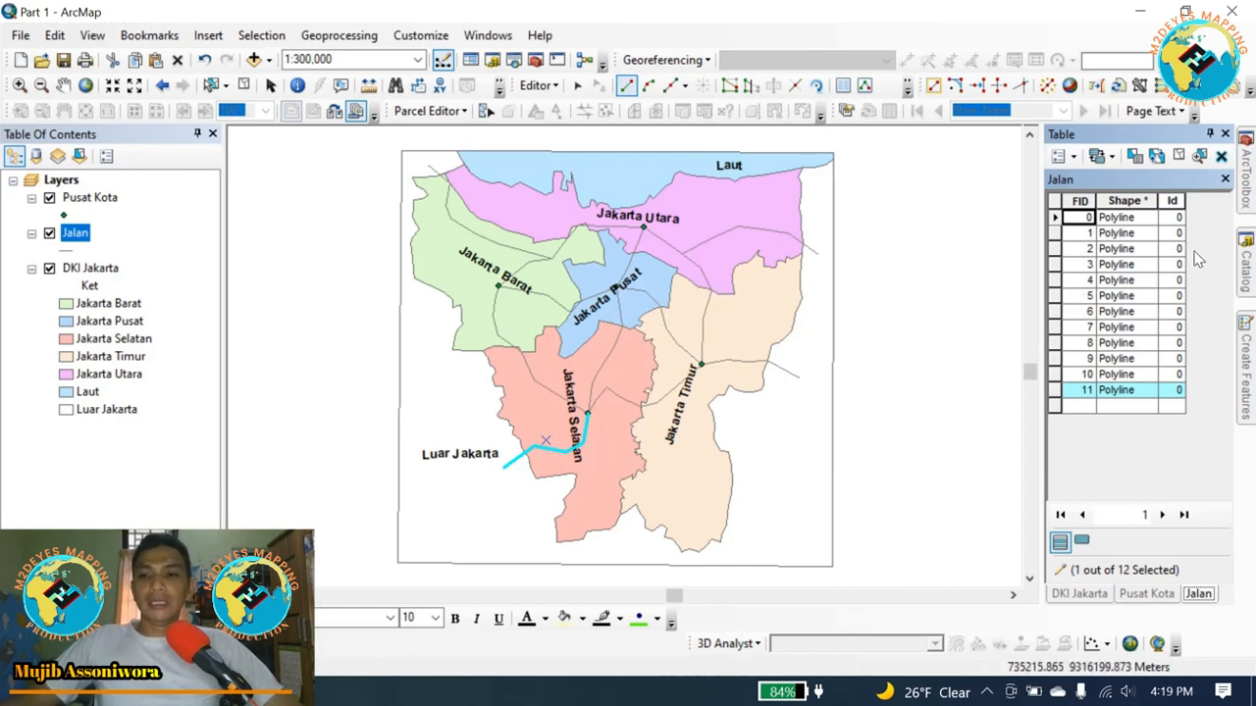
{"action": "left_click", "coordinate": [1074, 158]}
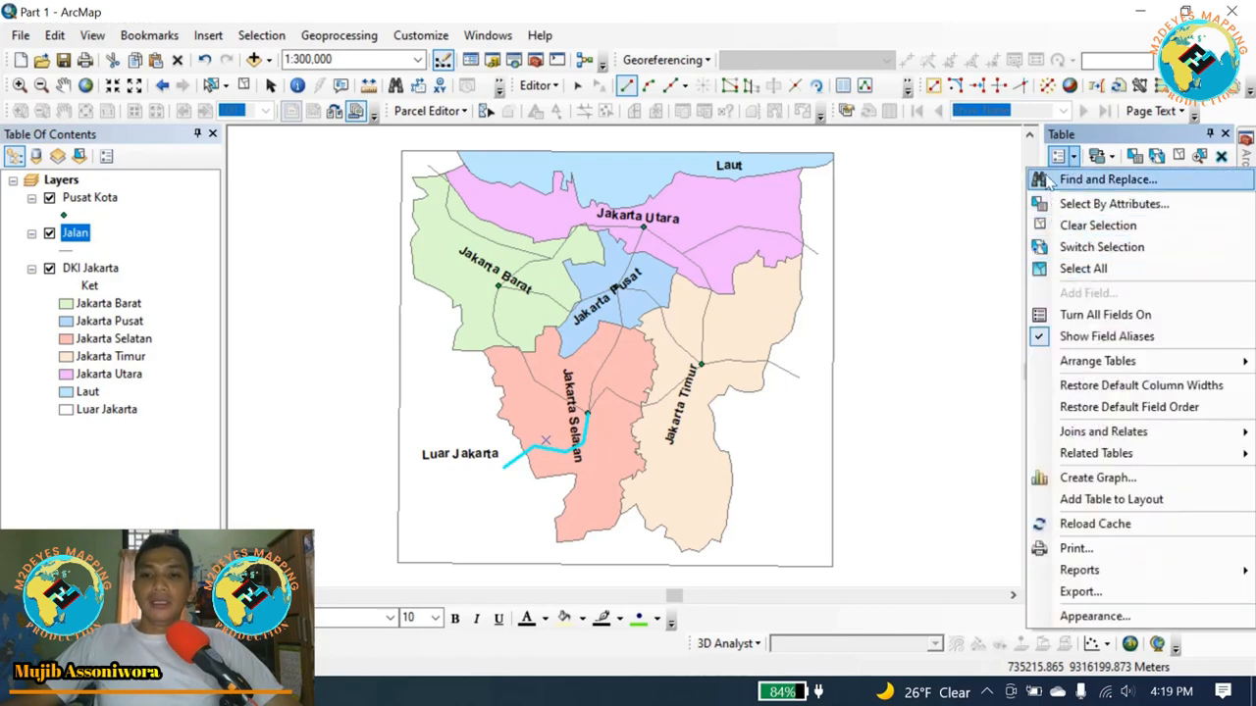
Save the digitizing edits and stop the edit session.
{"action": "left_click", "coordinate": [538, 86]}
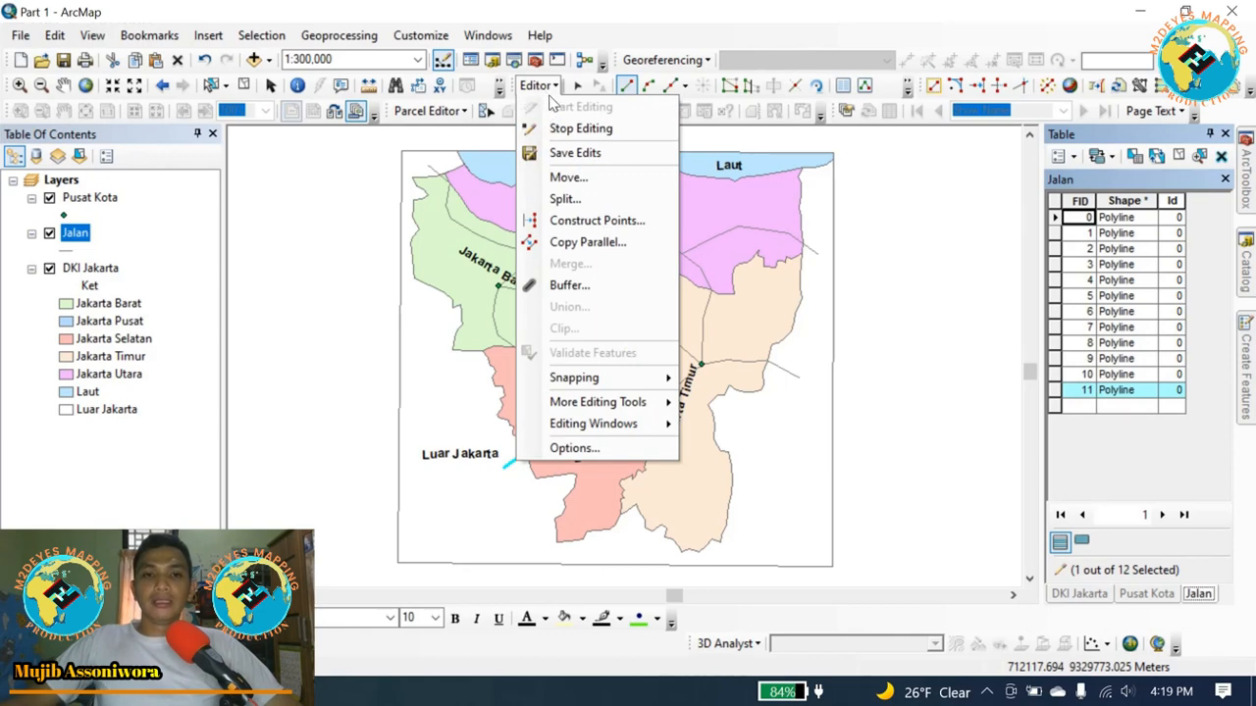
{"action": "left_click", "coordinate": [576, 154]}
{"action": "left_click", "coordinate": [545, 88]}
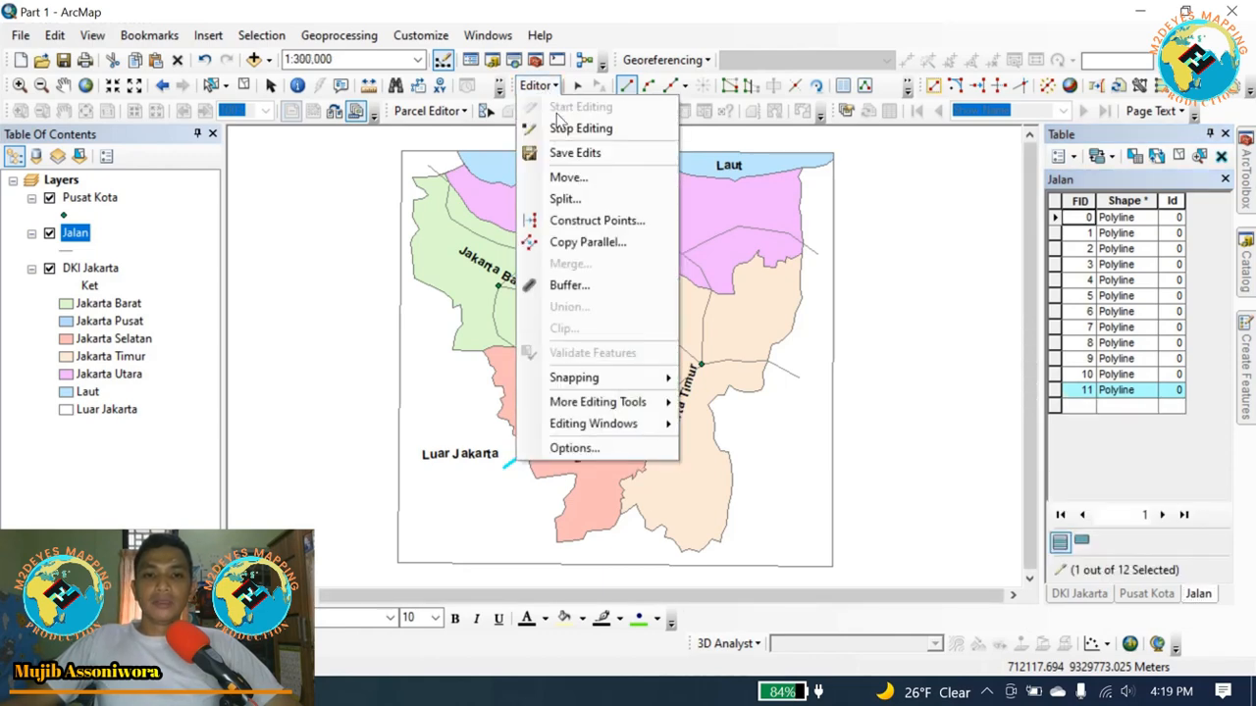
{"action": "left_click", "coordinate": [574, 129]}
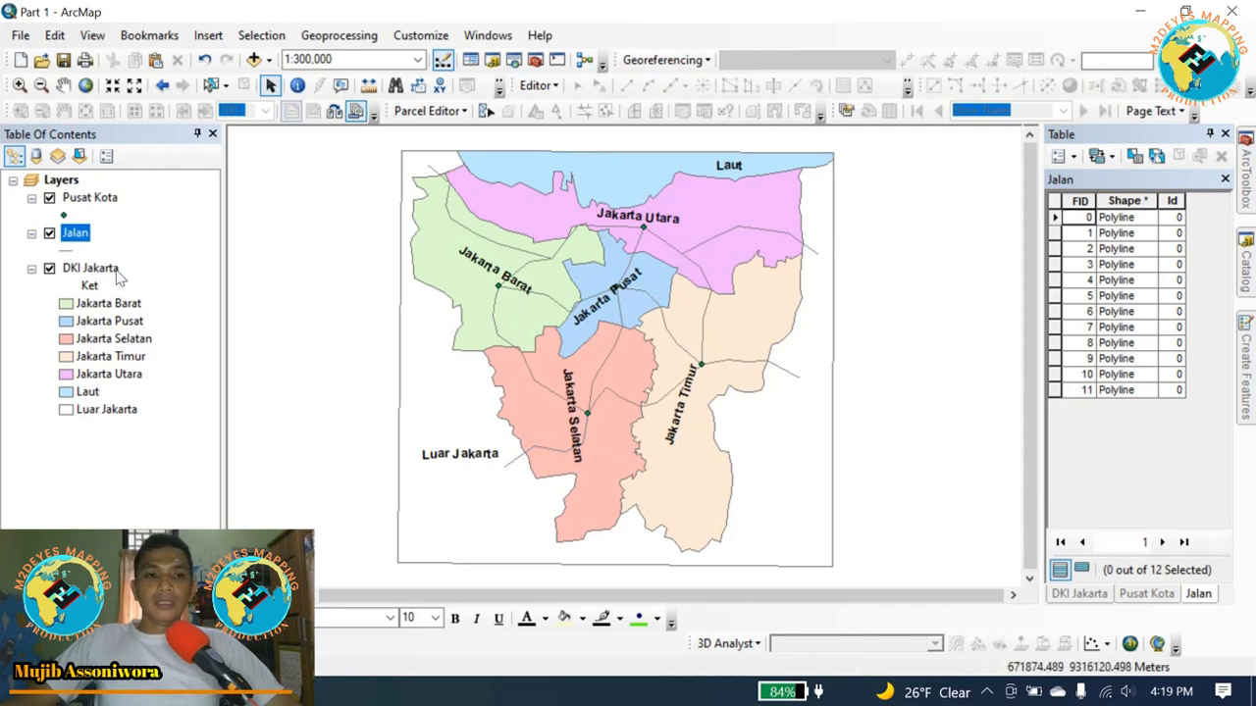
Add a Double field named "Panjang km" to the Jalan attribute table, accepting the automatic rename to Panjang_km.
{"action": "right_click", "coordinate": [82, 245]}
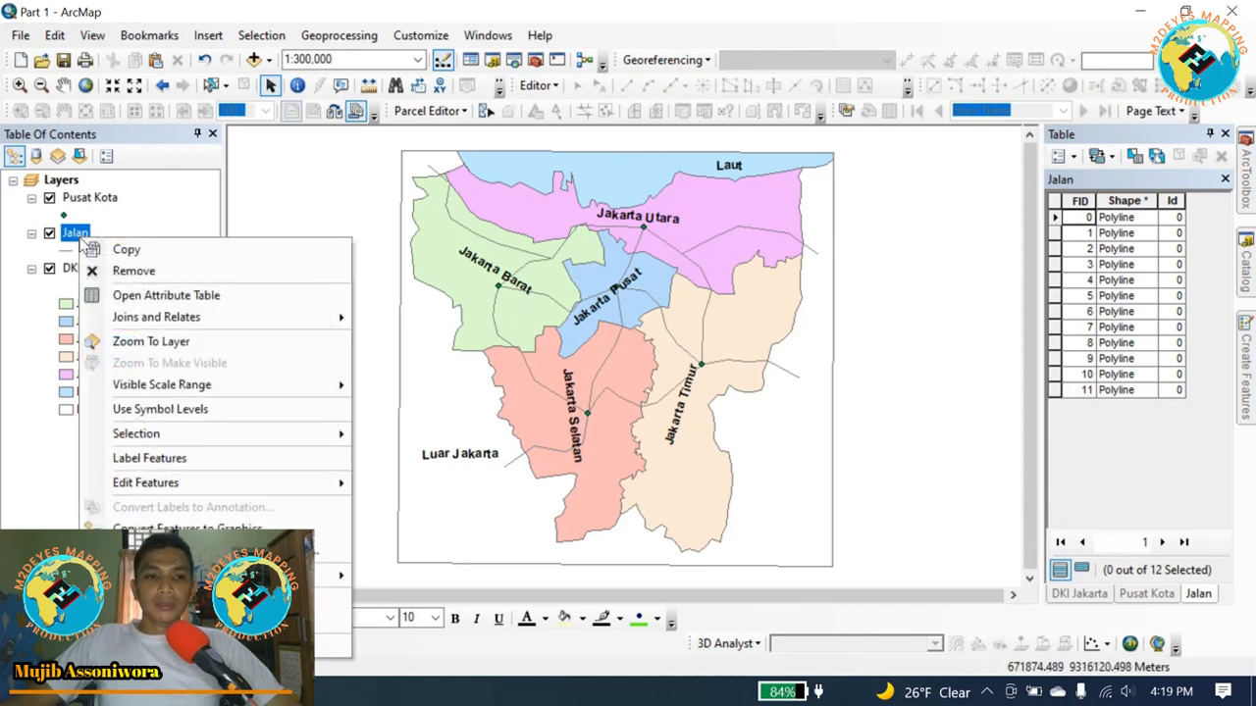
{"action": "left_click", "coordinate": [139, 303]}
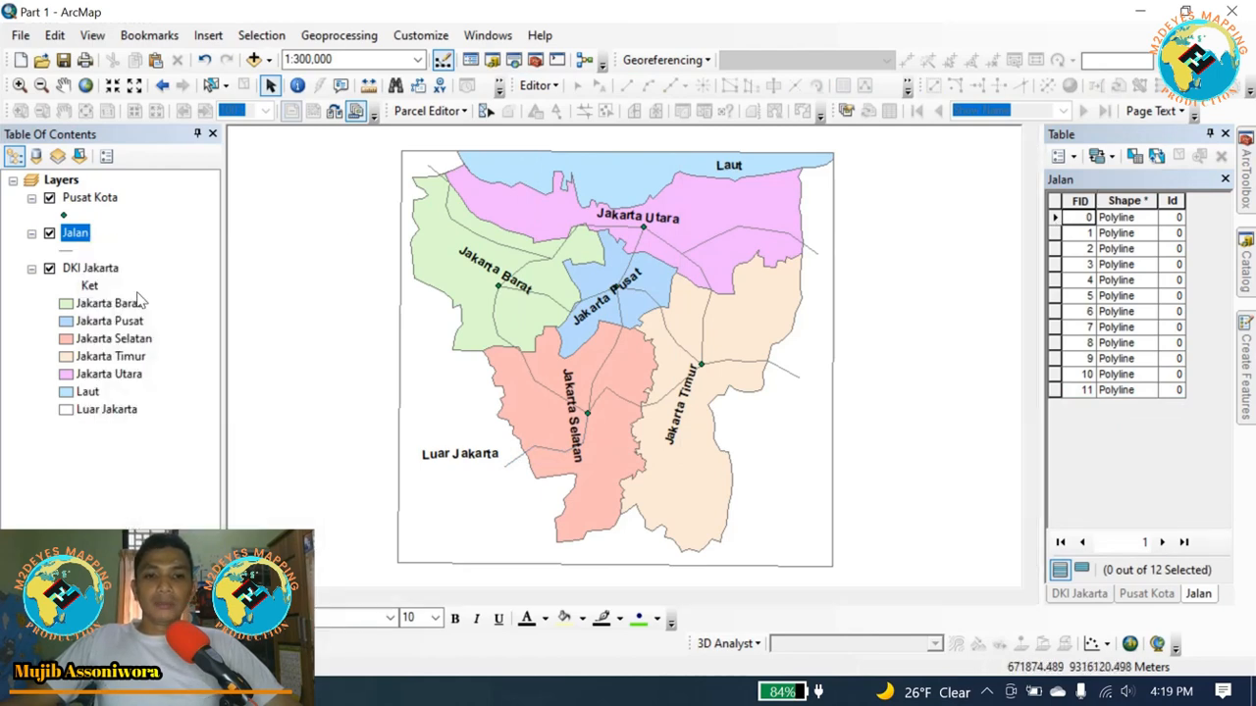
{"action": "left_click", "coordinate": [1076, 158]}
{"action": "left_click", "coordinate": [1096, 290]}
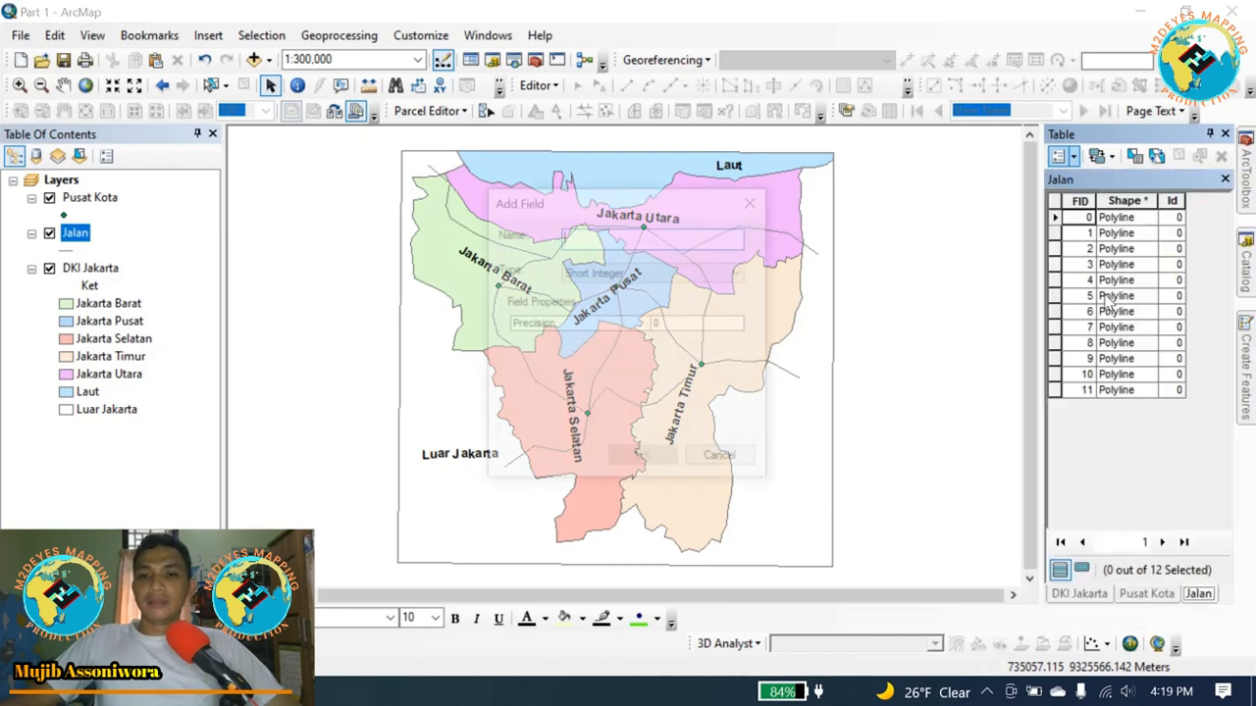
{"action": "left_click", "coordinate": [627, 277]}
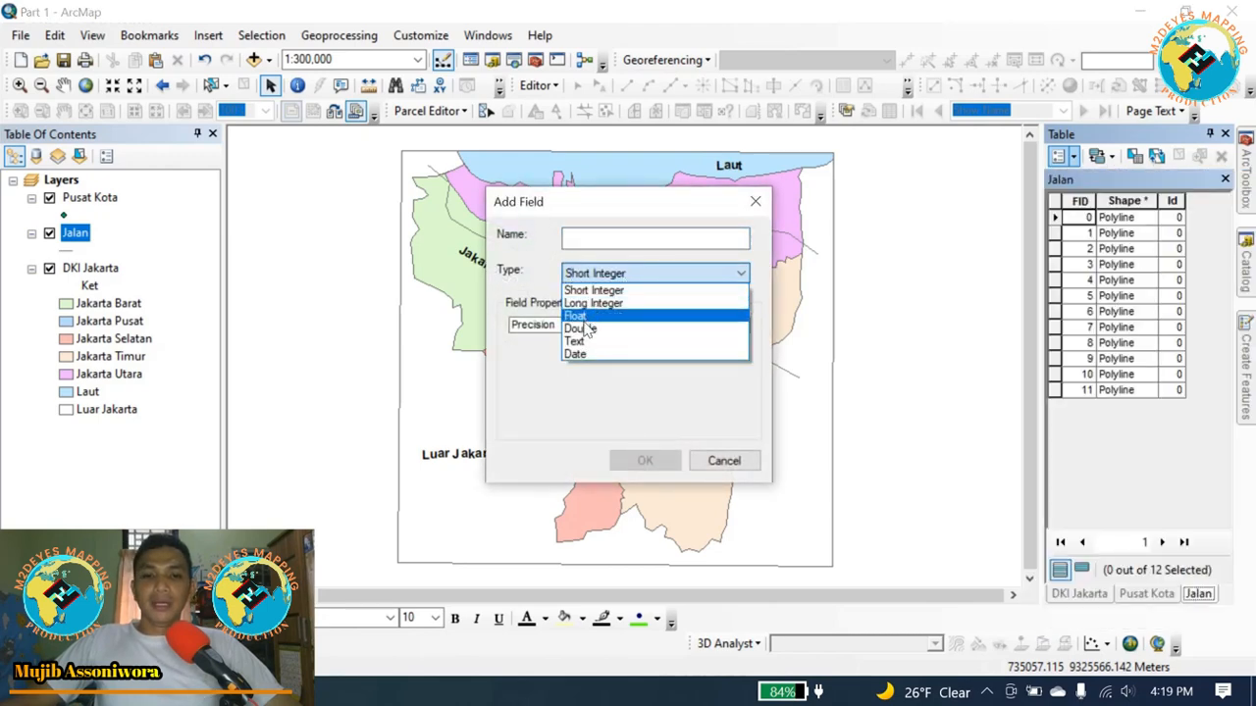
{"action": "left_click", "coordinate": [589, 330]}
{"action": "left_click", "coordinate": [586, 243]}
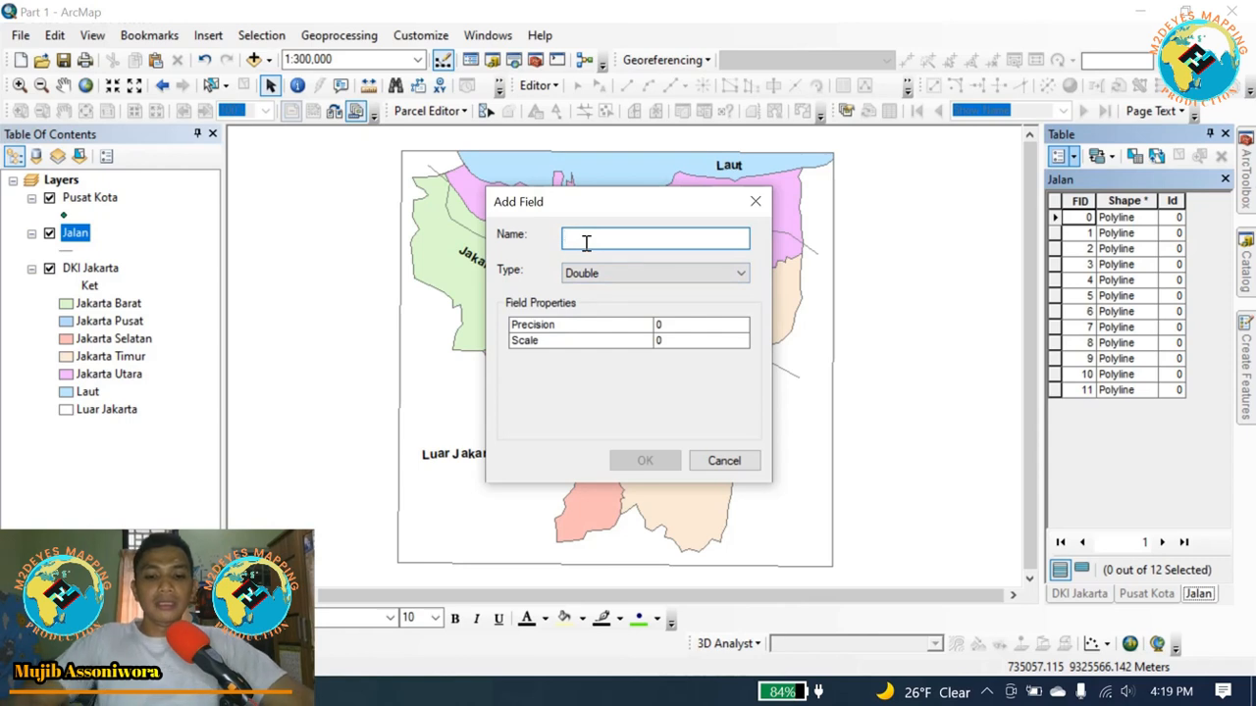
{"action": "type", "text": "Panjang"}
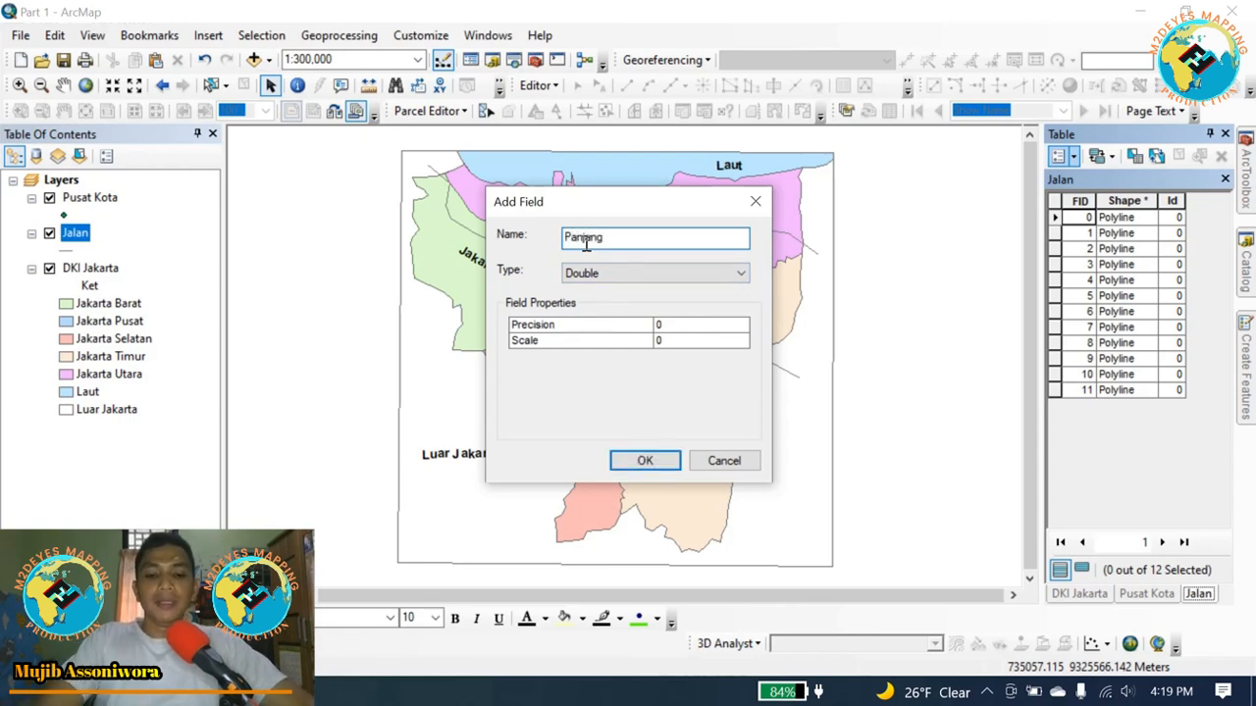
{"action": "type", "text": " km"}
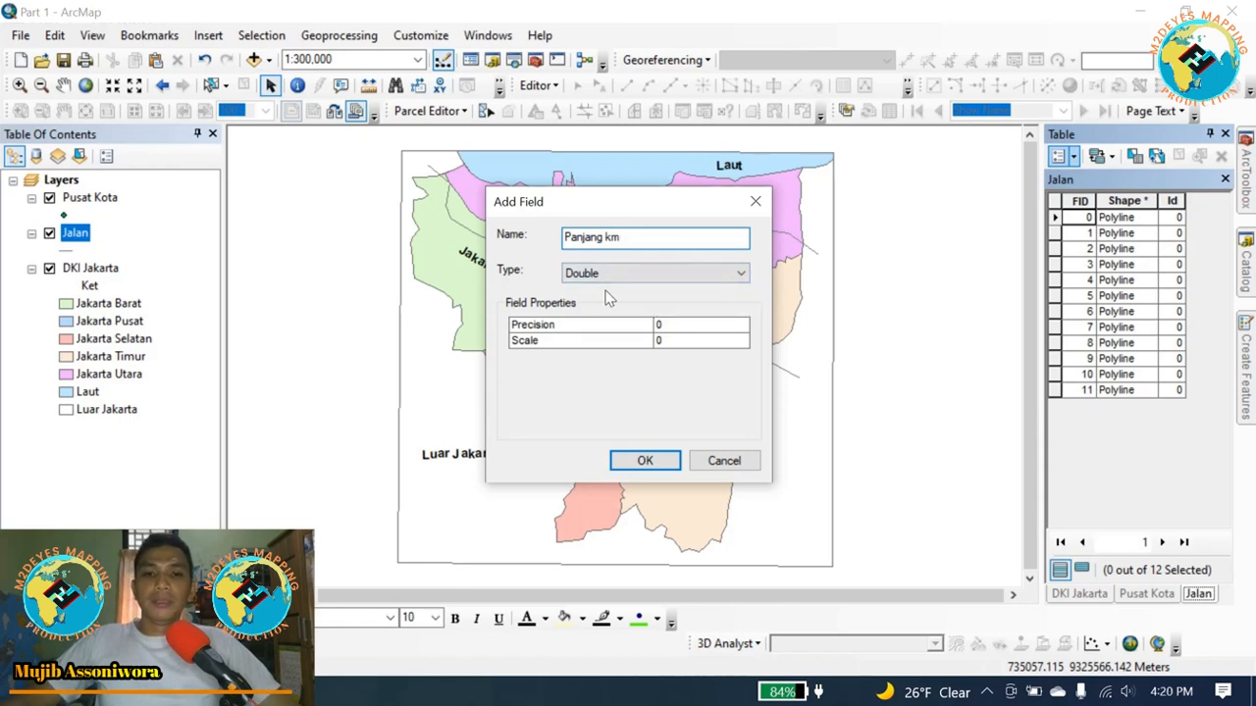
{"action": "left_click", "coordinate": [645, 460]}
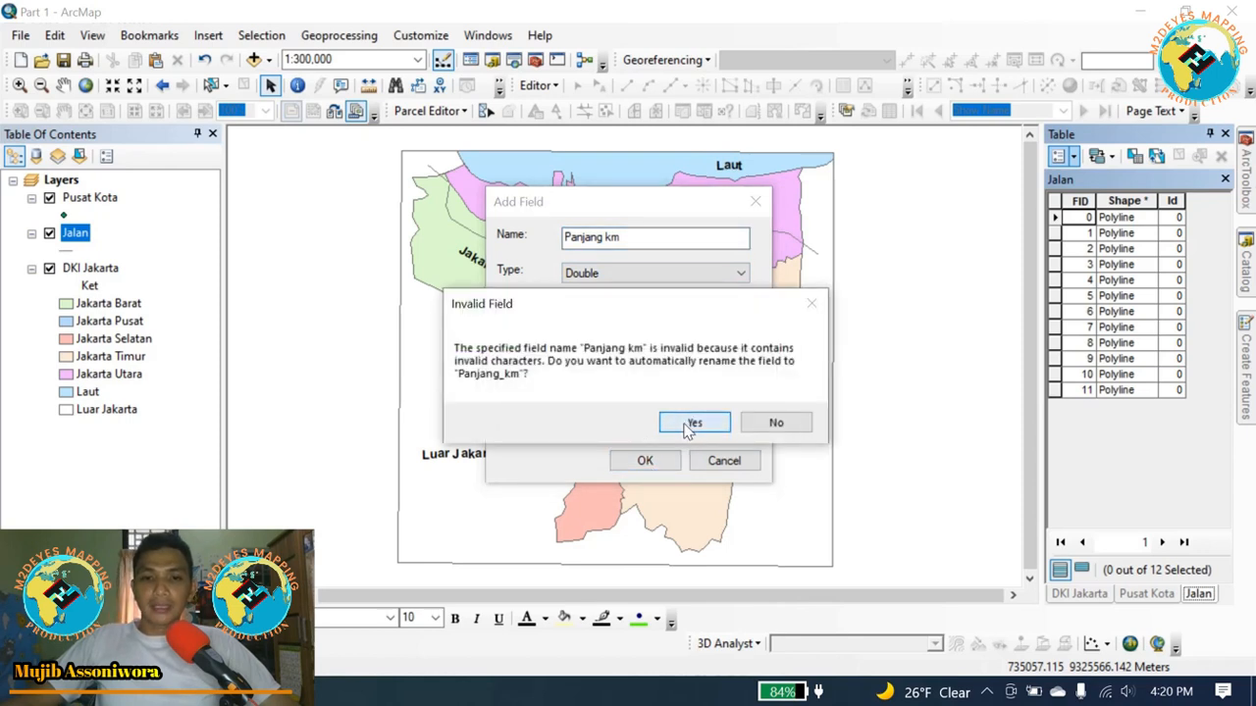
{"action": "left_click", "coordinate": [689, 425]}
Calculate the Length geometry for the Panjang_km field in kilometers, using the data source's coordinate system and accepting the calculation outside an edit session.
{"action": "left_click", "coordinate": [1222, 519]}
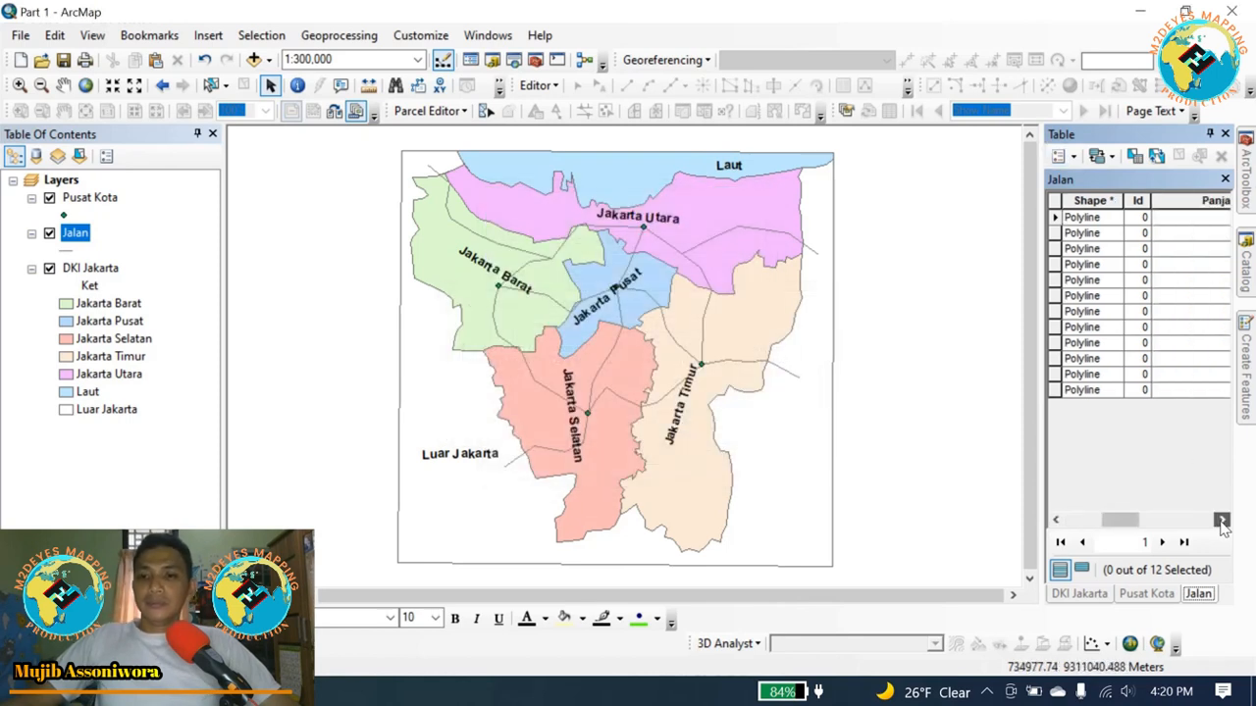
{"action": "left_click", "coordinate": [1145, 201]}
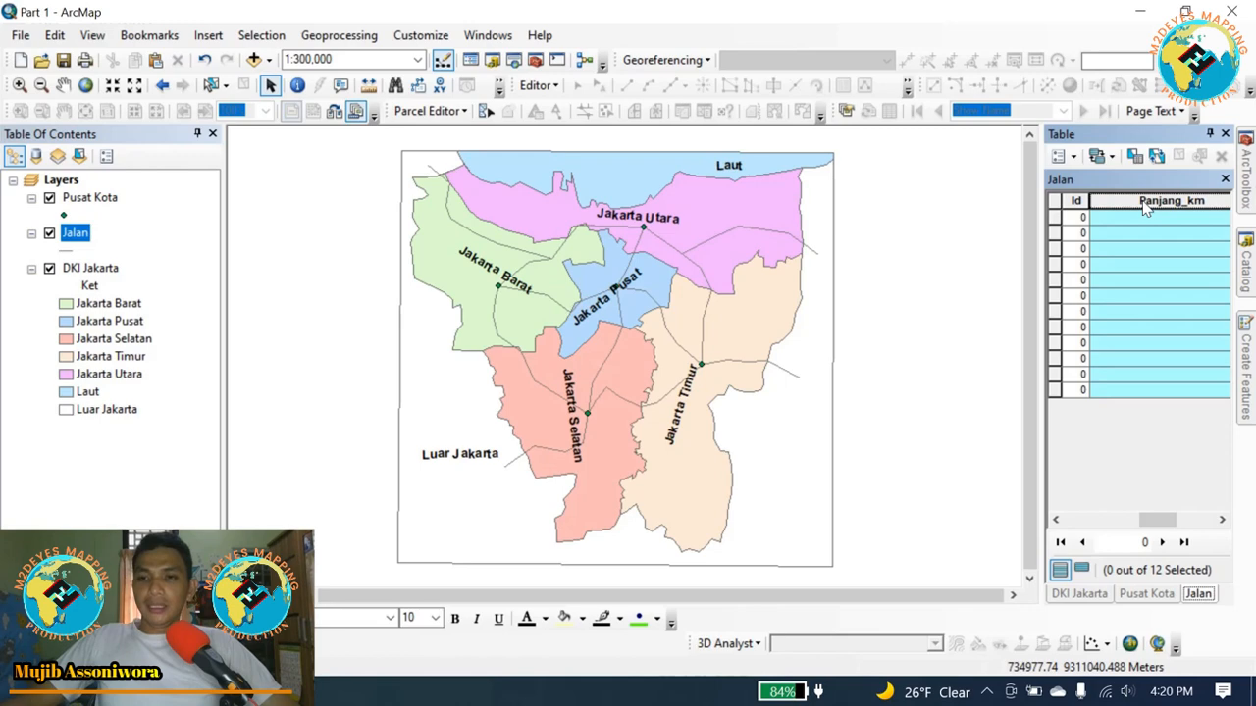
{"action": "right_click", "coordinate": [1145, 204]}
{"action": "left_click", "coordinate": [1159, 348]}
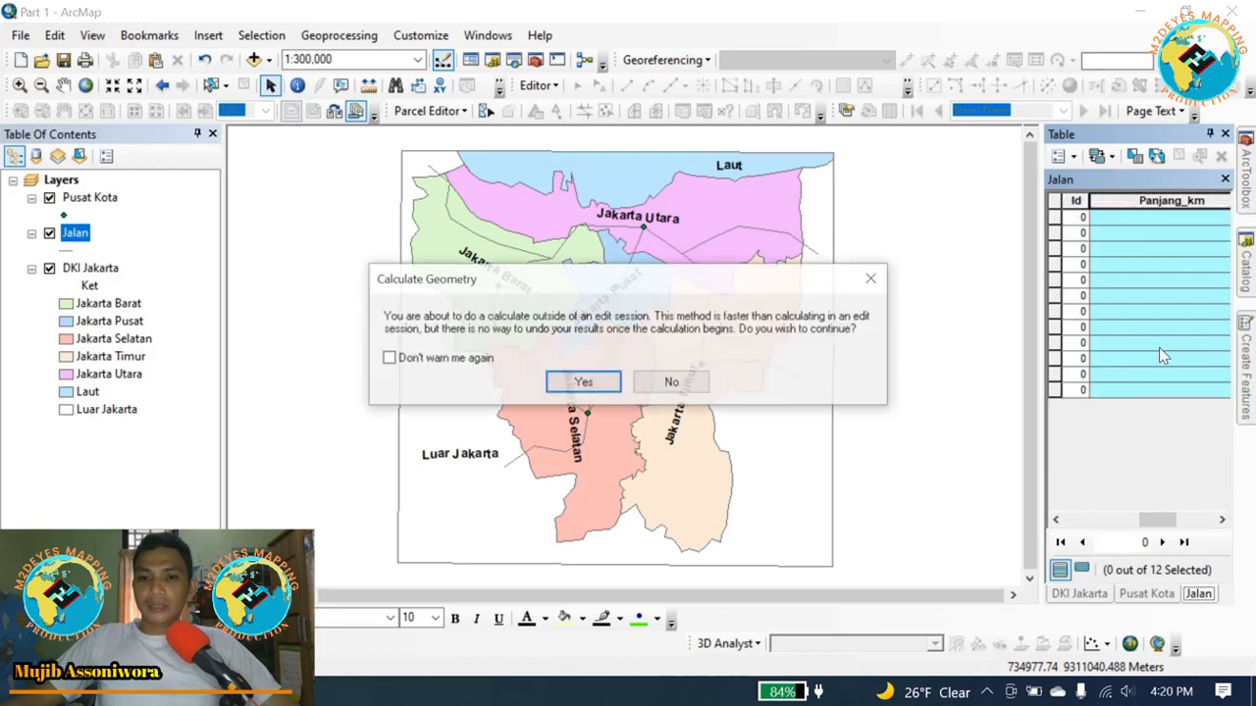
{"action": "left_click", "coordinate": [585, 382]}
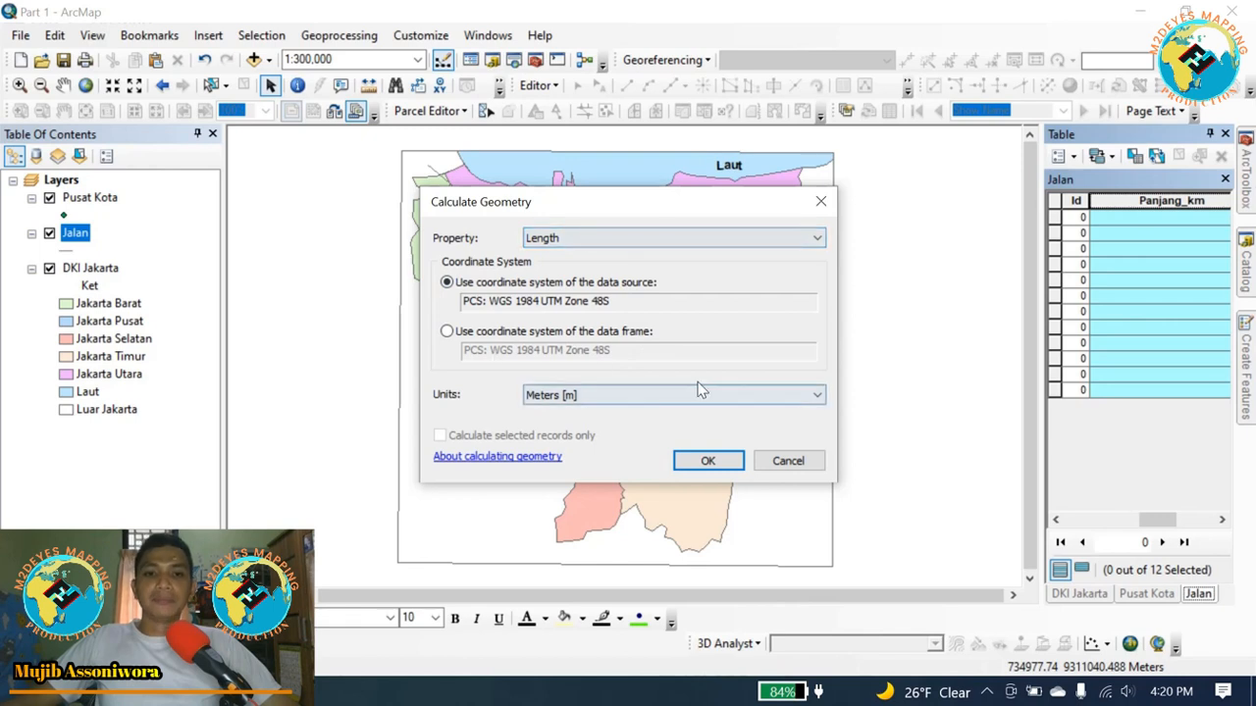
{"action": "left_click", "coordinate": [606, 397]}
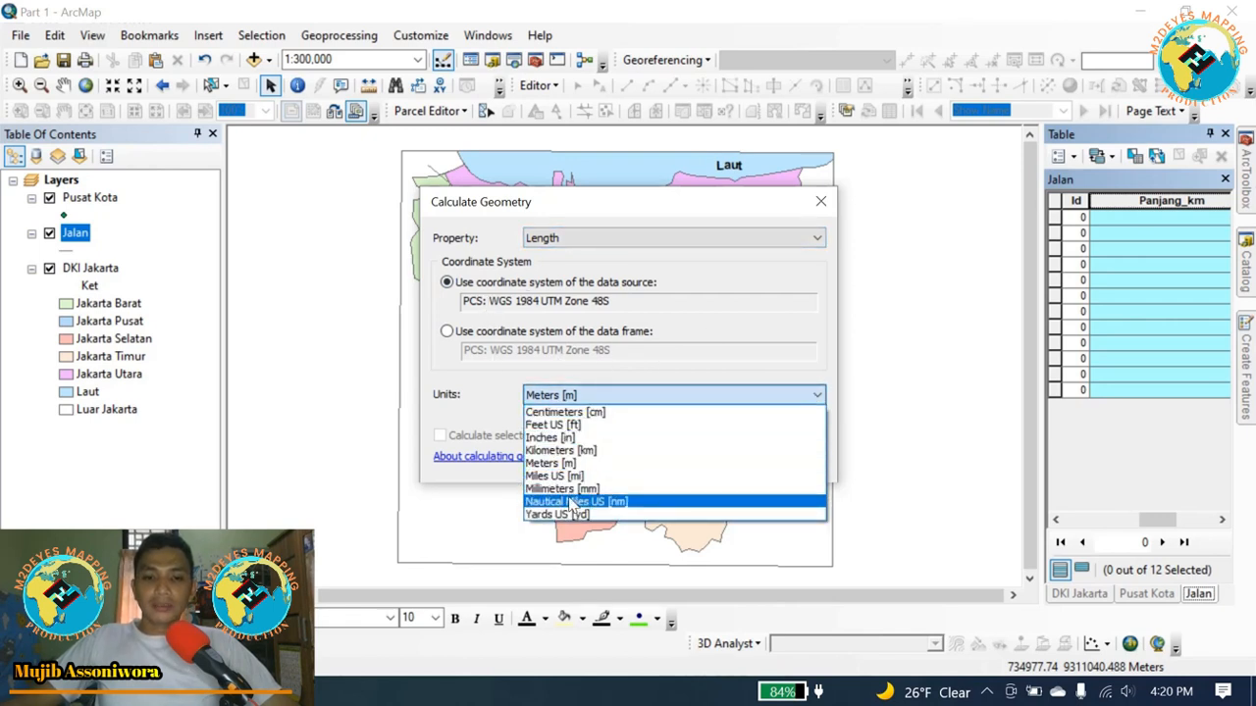
{"action": "left_click", "coordinate": [562, 451]}
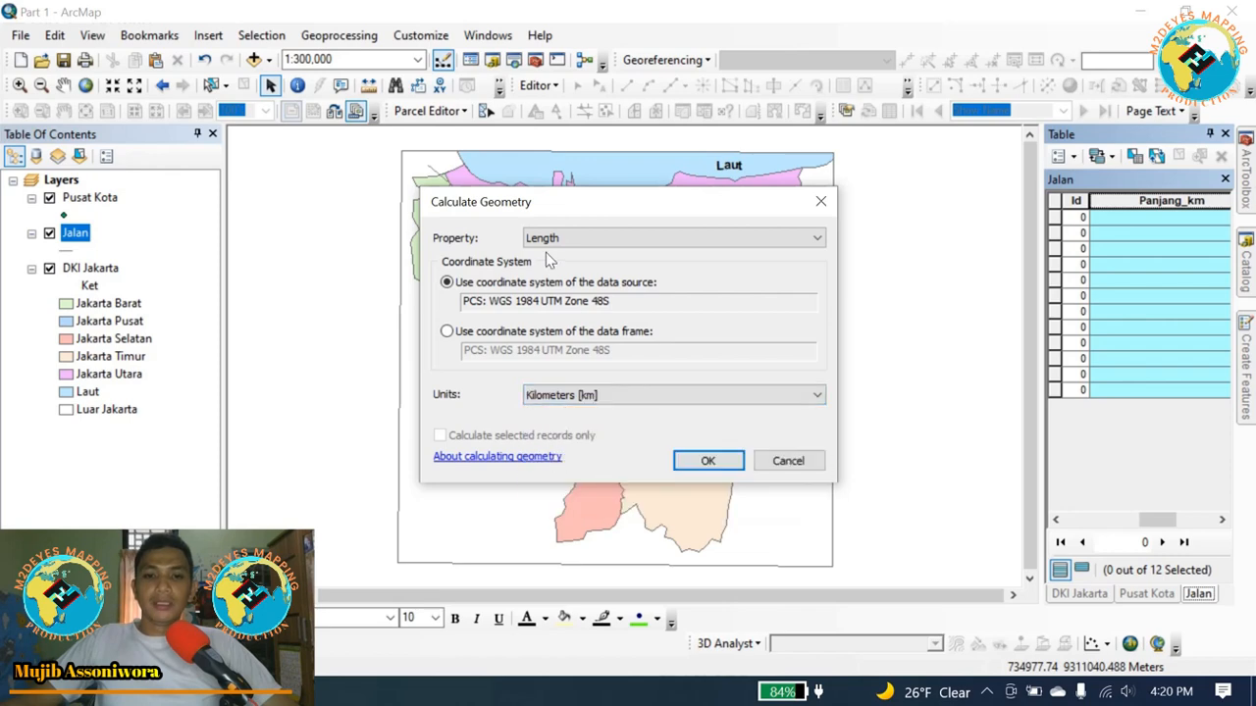
{"action": "left_click", "coordinate": [707, 460]}
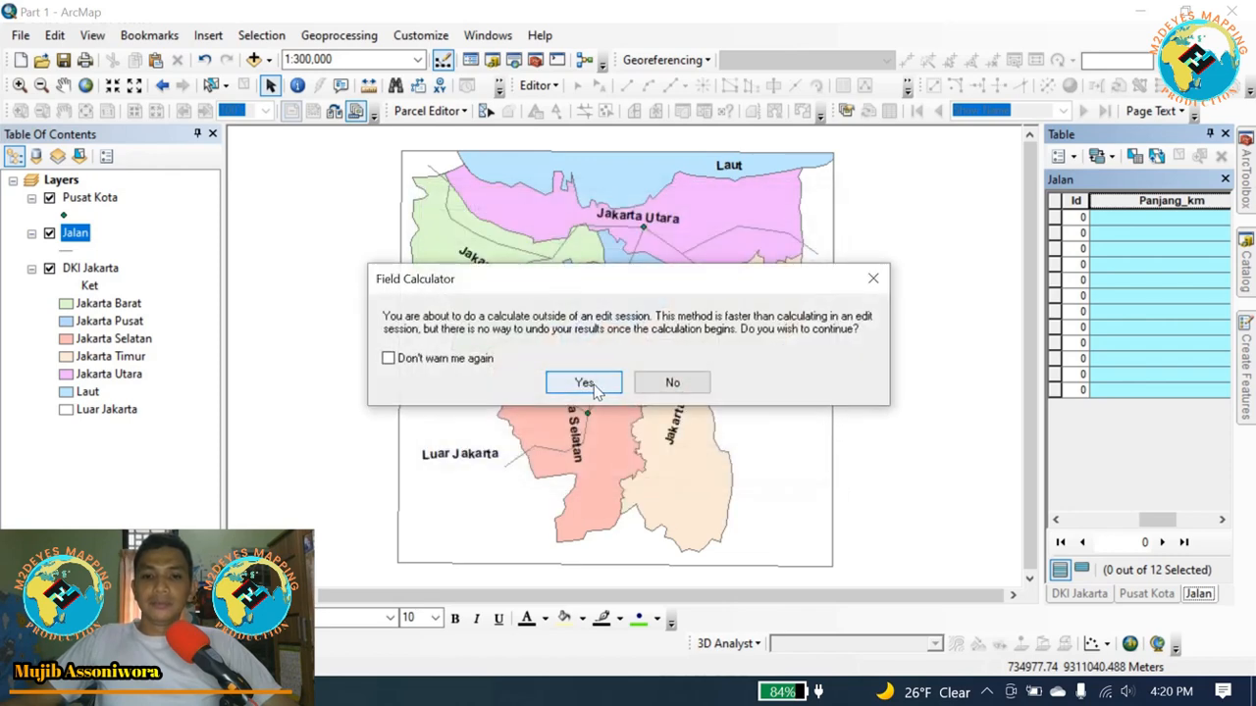
{"action": "left_click", "coordinate": [585, 383]}
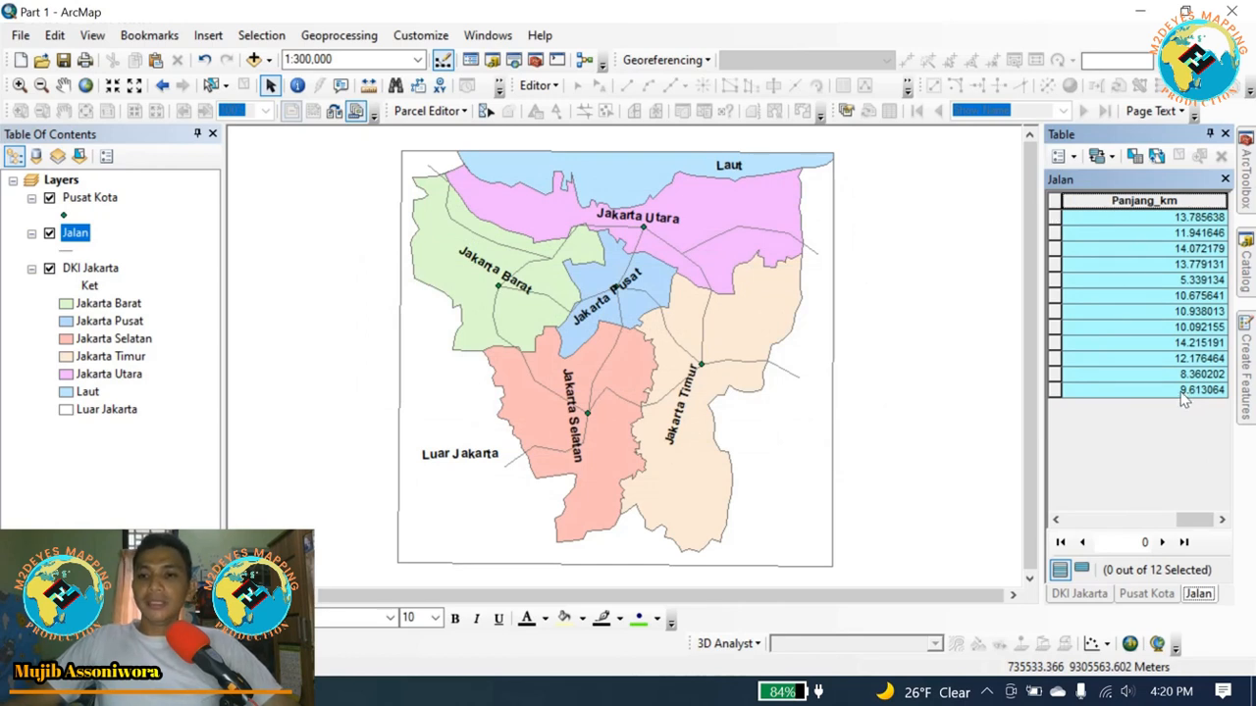
Set the Panjang_km field's number format to 2 decimal places.
{"action": "right_click", "coordinate": [1181, 201]}
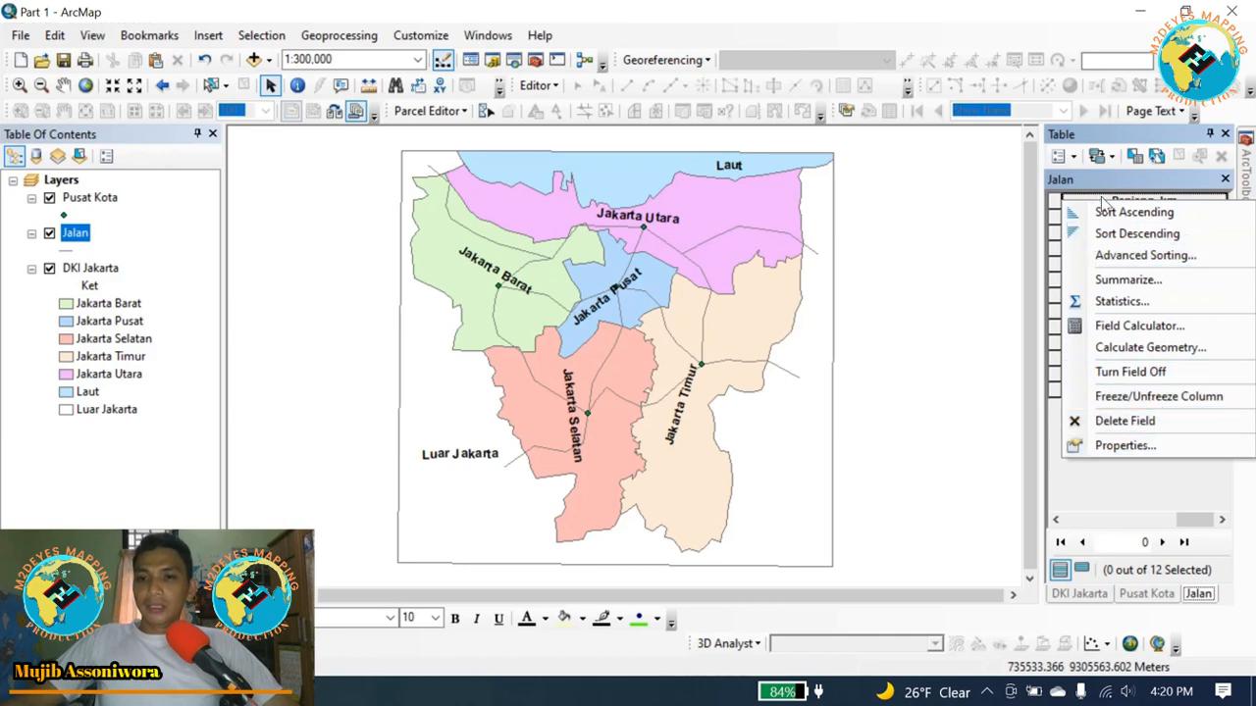
{"action": "left_click", "coordinate": [1138, 445]}
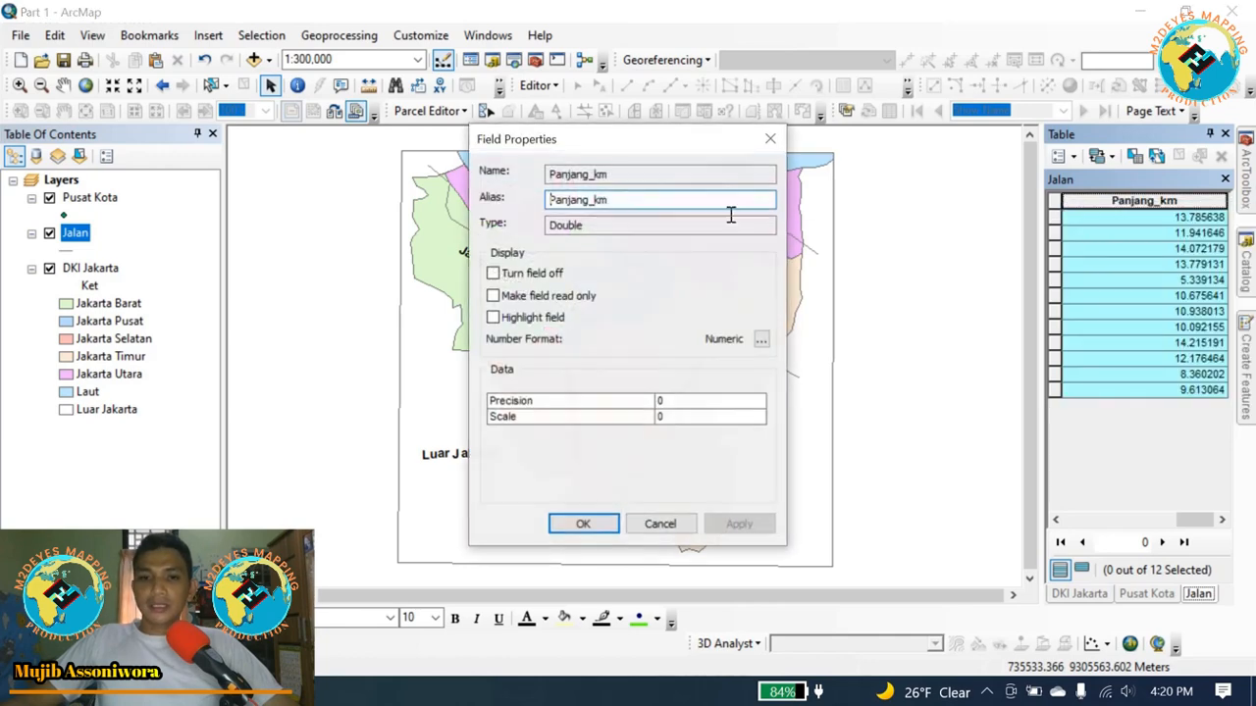
{"action": "left_click", "coordinate": [762, 340]}
{"action": "left_click_drag", "start_coordinate": [616, 272], "coordinate": [570, 268]}
{"action": "type", "text": "2"}
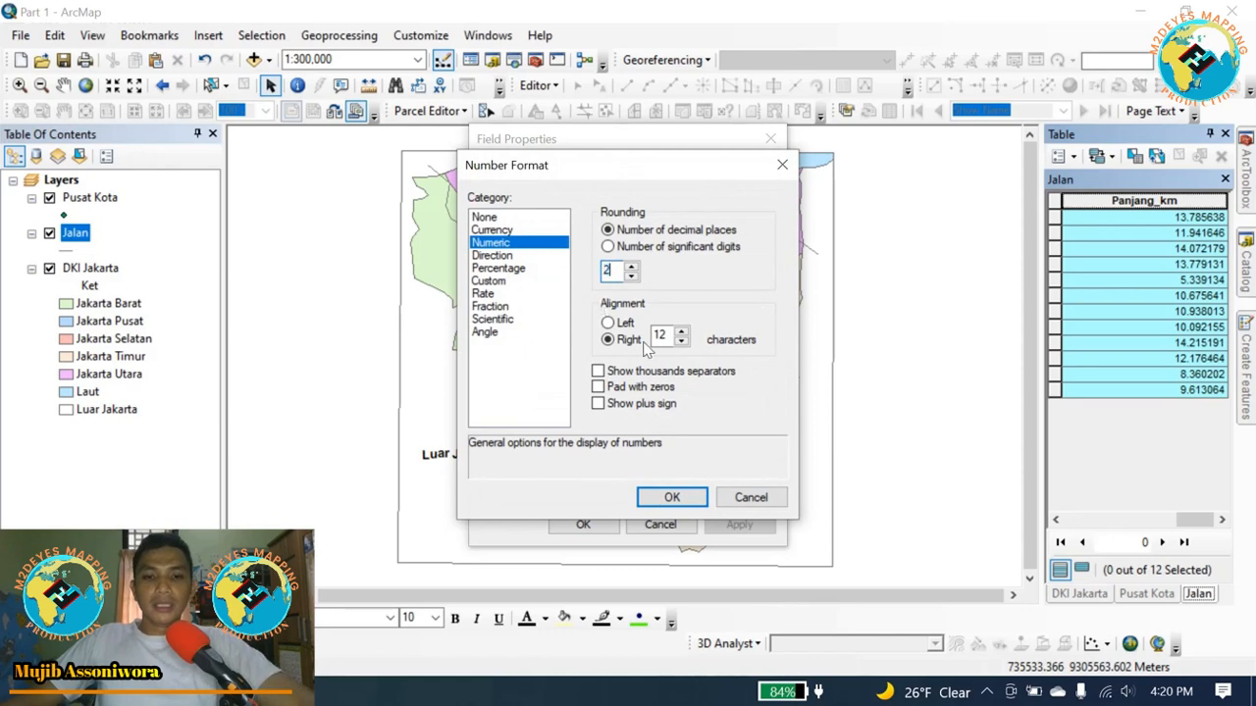
{"action": "left_click", "coordinate": [671, 497]}
{"action": "left_click", "coordinate": [586, 525]}
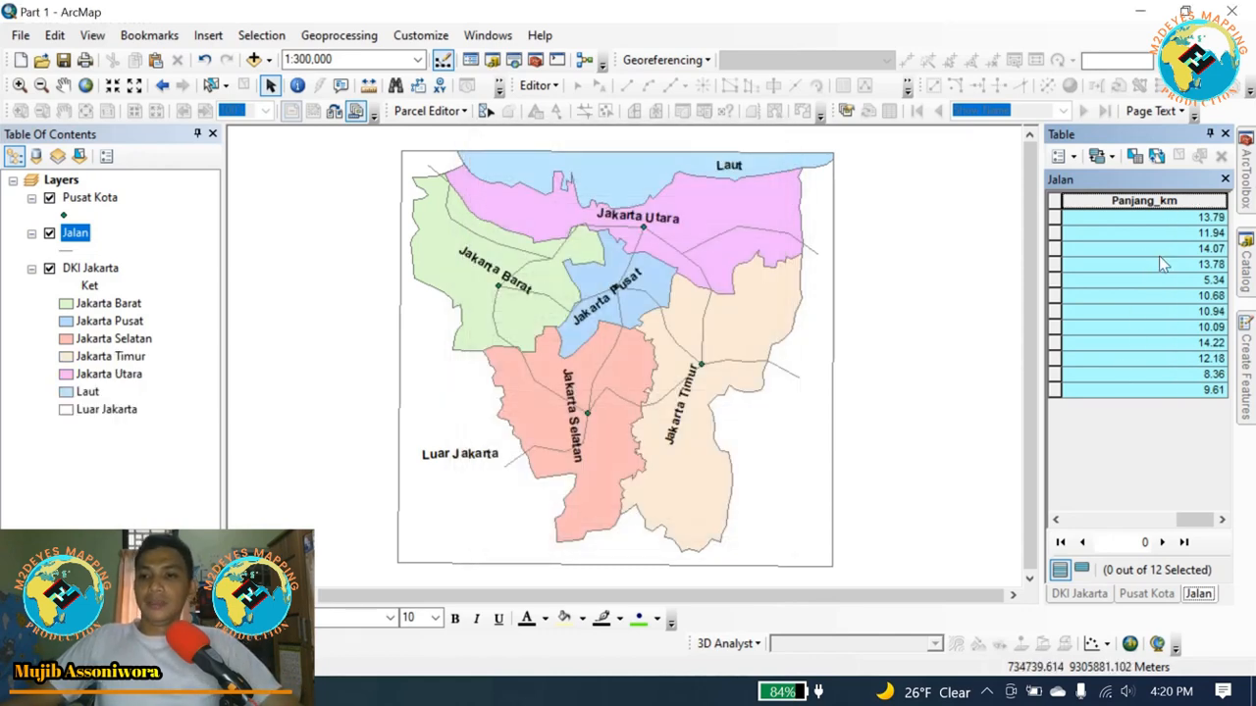
Select individual Jalan records one after another to examine which road on the map each length belongs to.
{"action": "left_click", "coordinate": [1055, 218]}
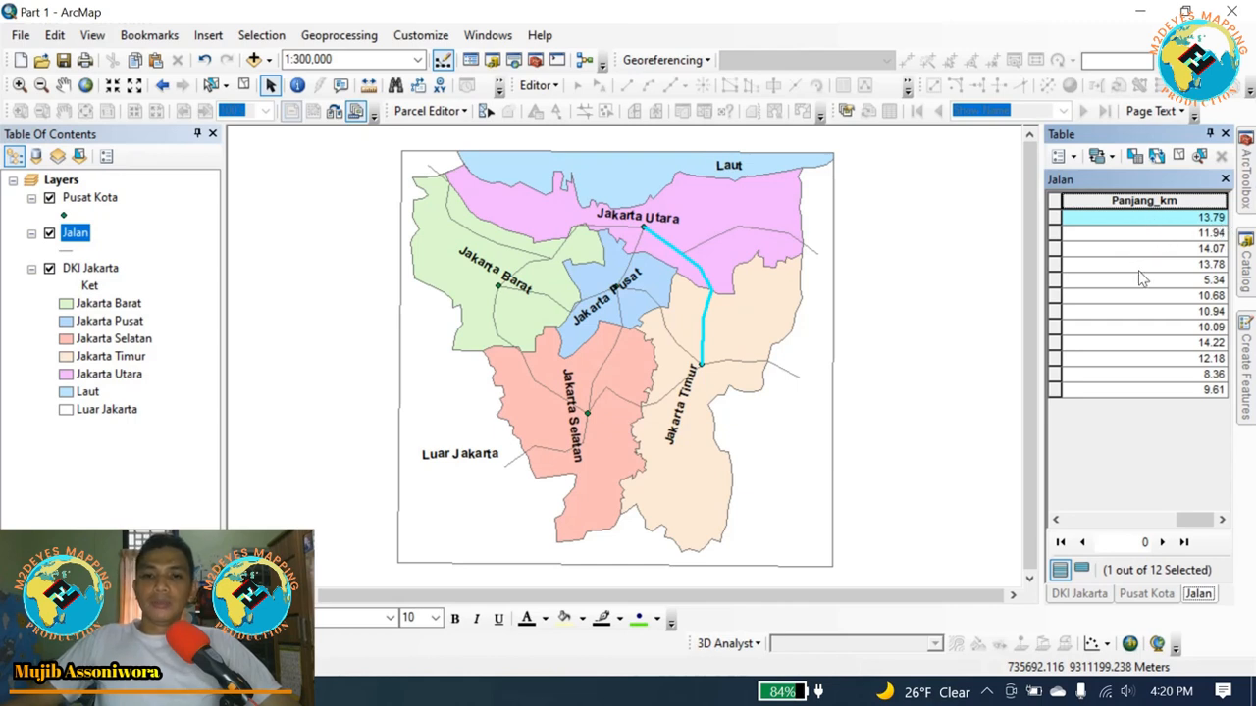
{"action": "left_click", "coordinate": [1054, 248]}
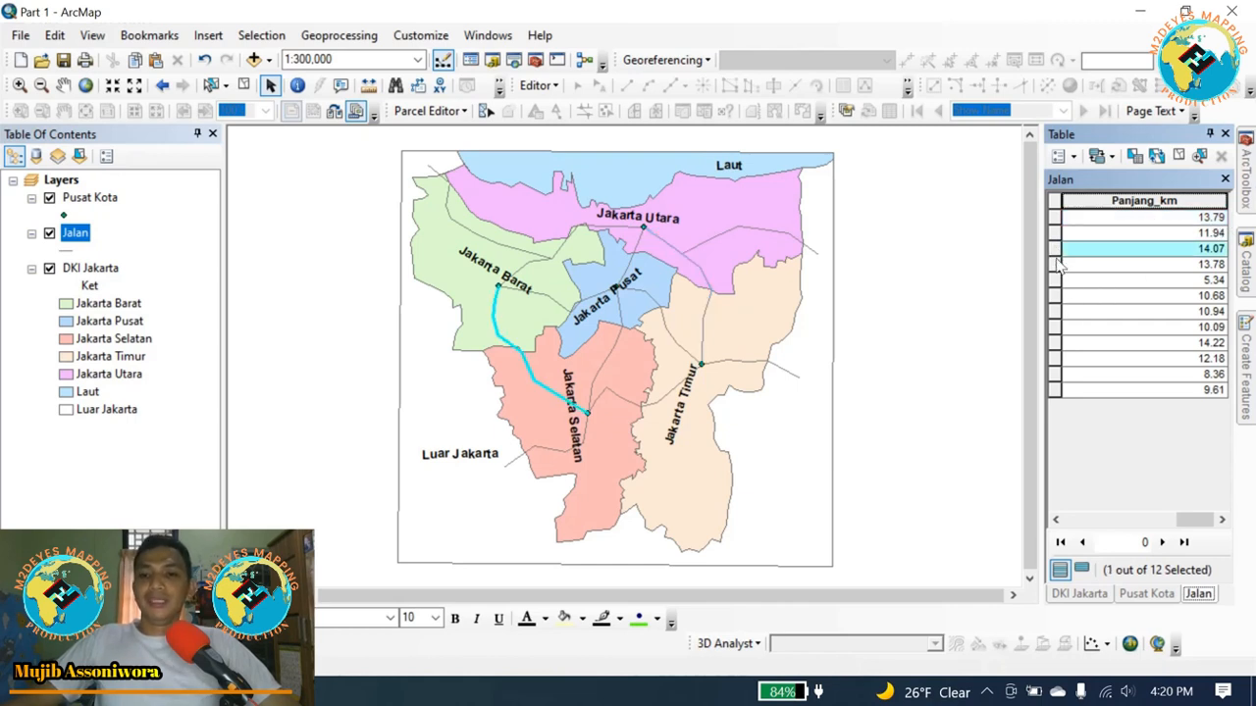
{"action": "left_click", "coordinate": [1055, 263]}
{"action": "left_click", "coordinate": [1056, 296]}
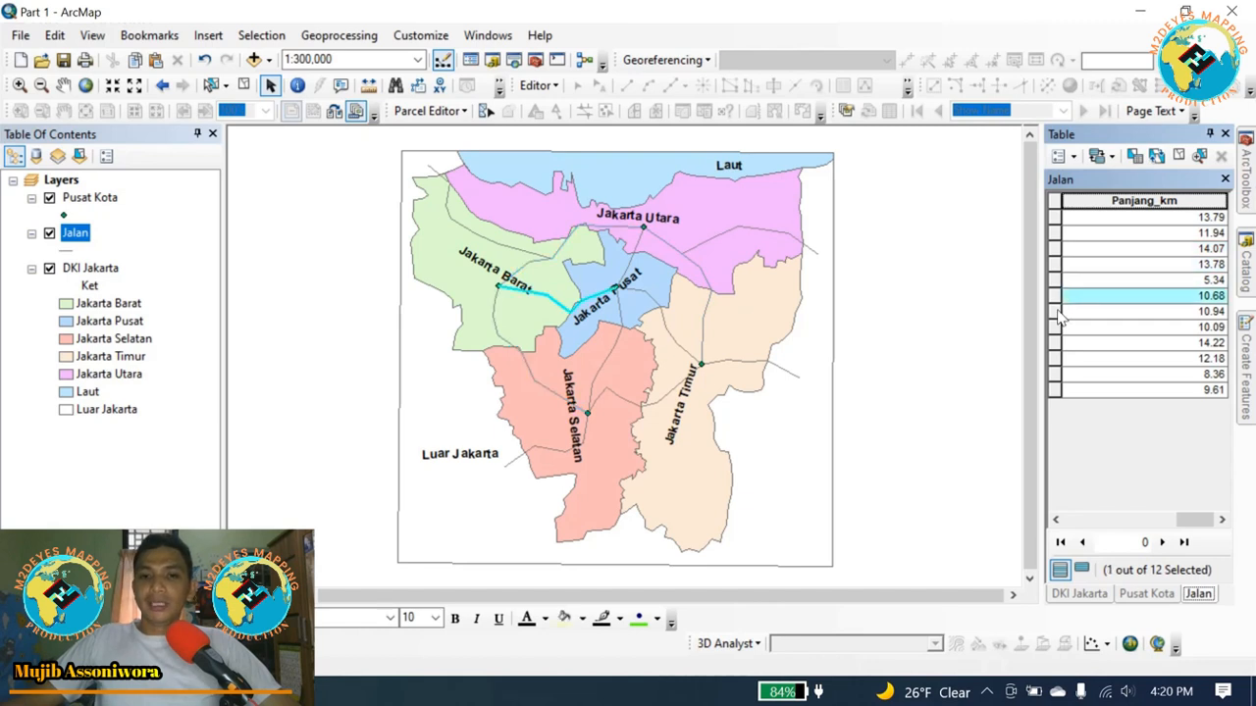
{"action": "left_click", "coordinate": [1057, 311]}
{"action": "left_click", "coordinate": [1057, 343]}
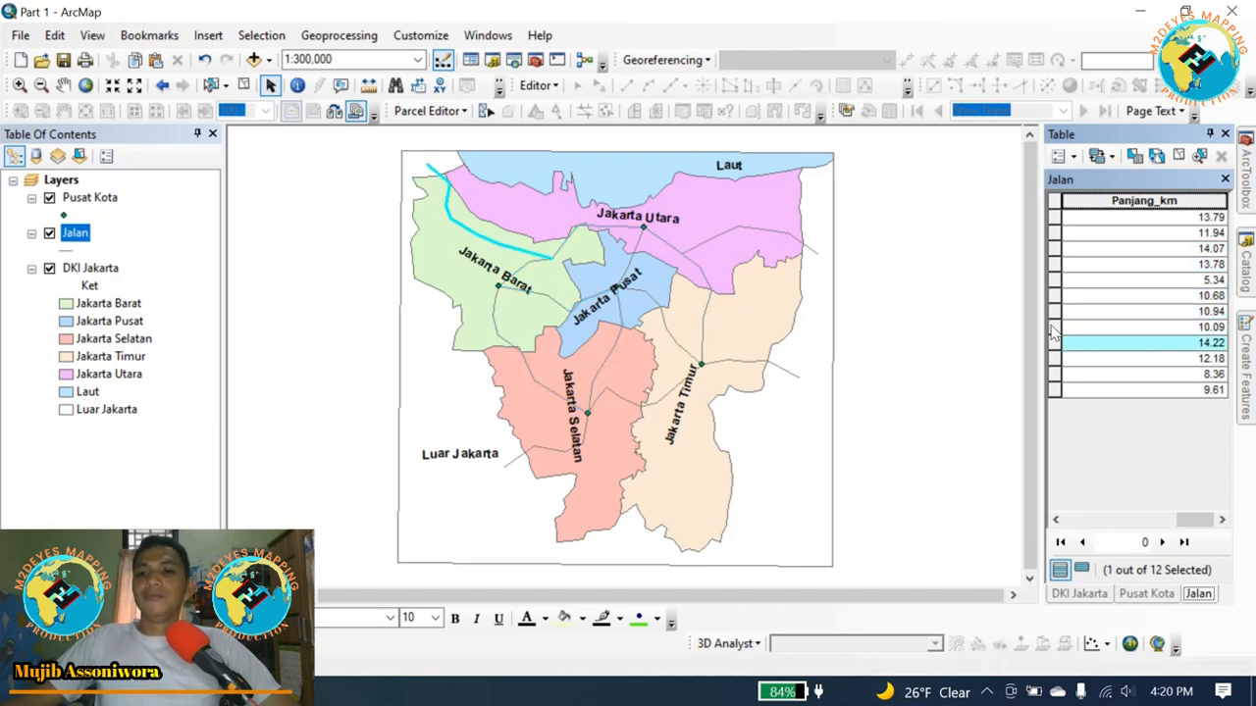
{"action": "left_click", "coordinate": [1058, 326]}
{"action": "left_click", "coordinate": [1058, 342]}
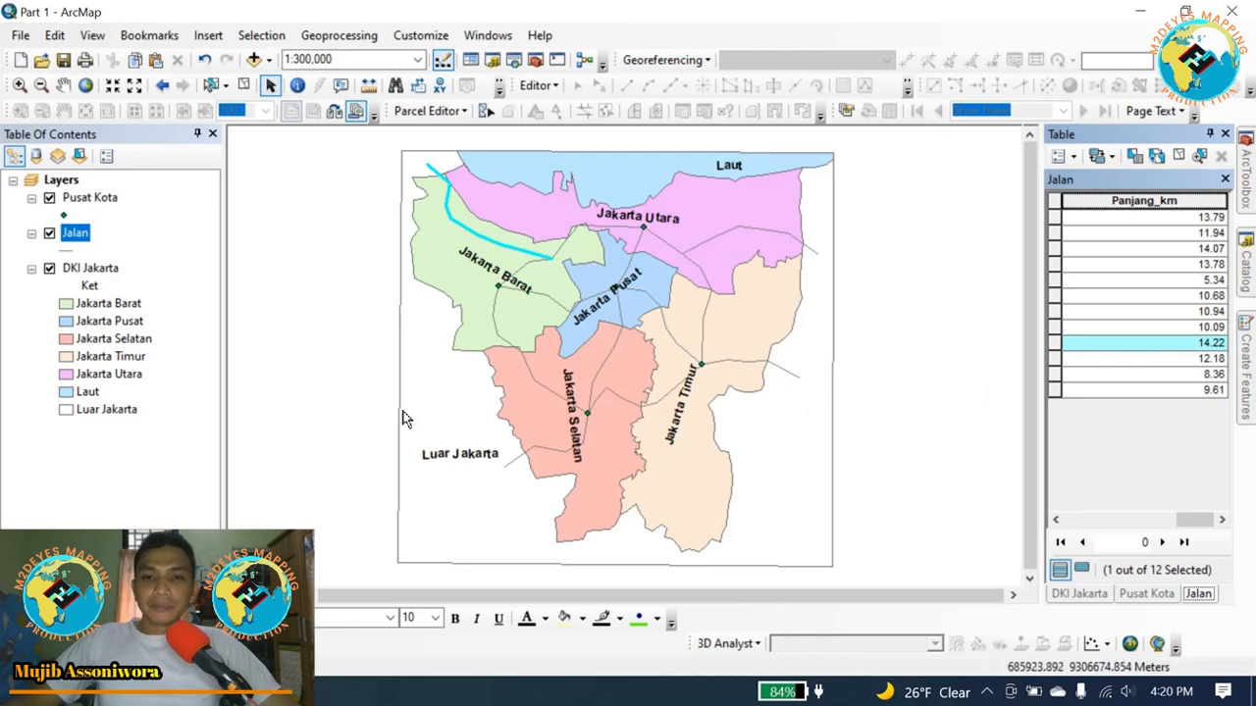
{"action": "left_click", "coordinate": [1067, 157]}
{"action": "left_click", "coordinate": [1085, 291]}
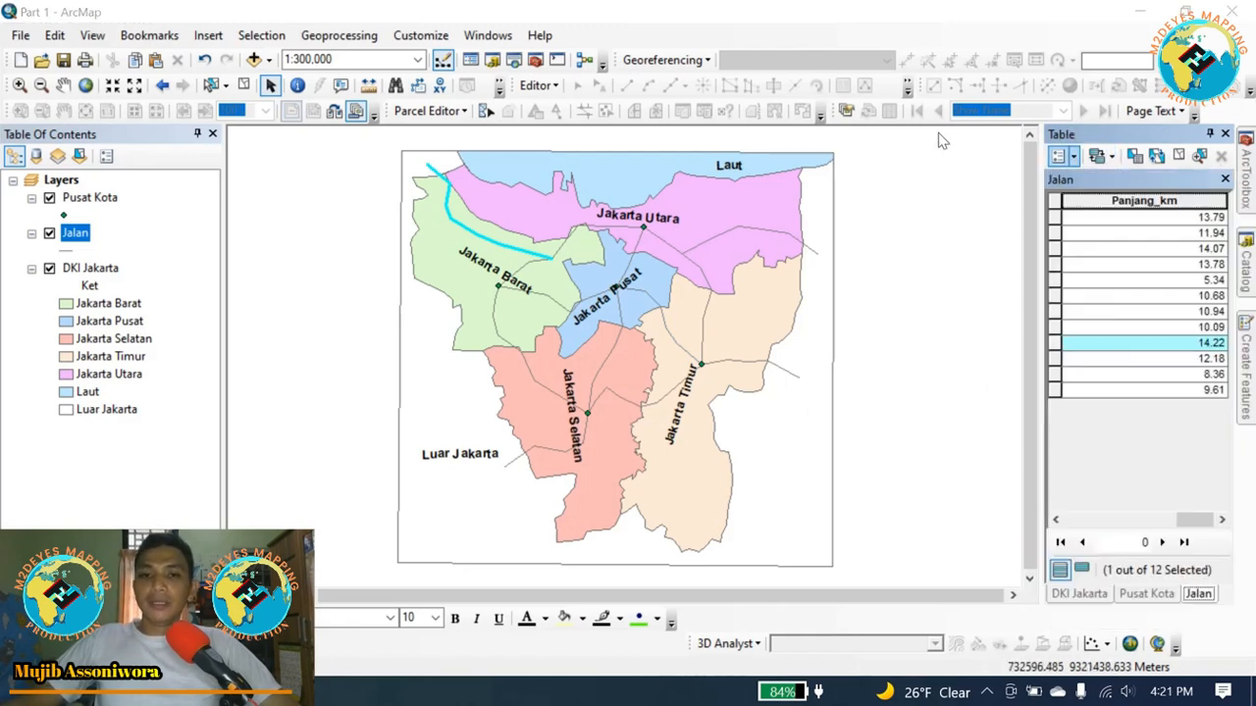
{"action": "left_click", "coordinate": [756, 201]}
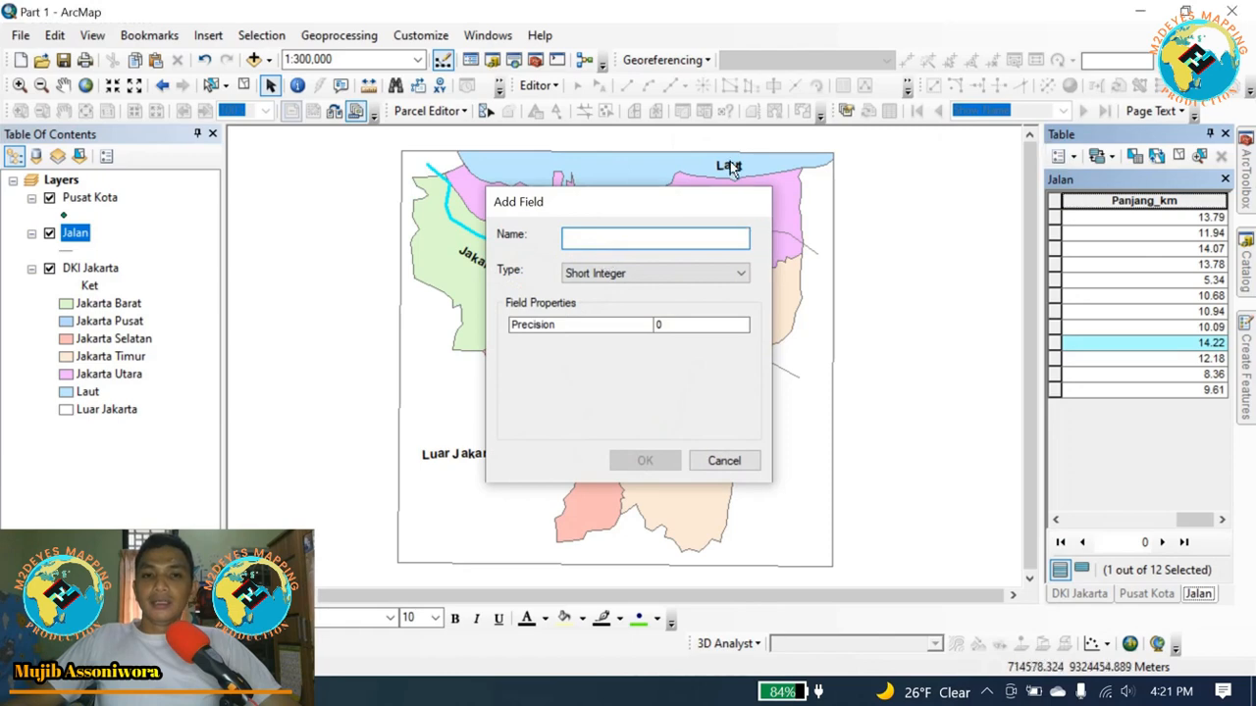
Clear the road selection and add a Text field named "Nama Jalan" with length 50 to the Jalan table, accepting the automatic rename.
{"action": "left_click", "coordinate": [247, 86]}
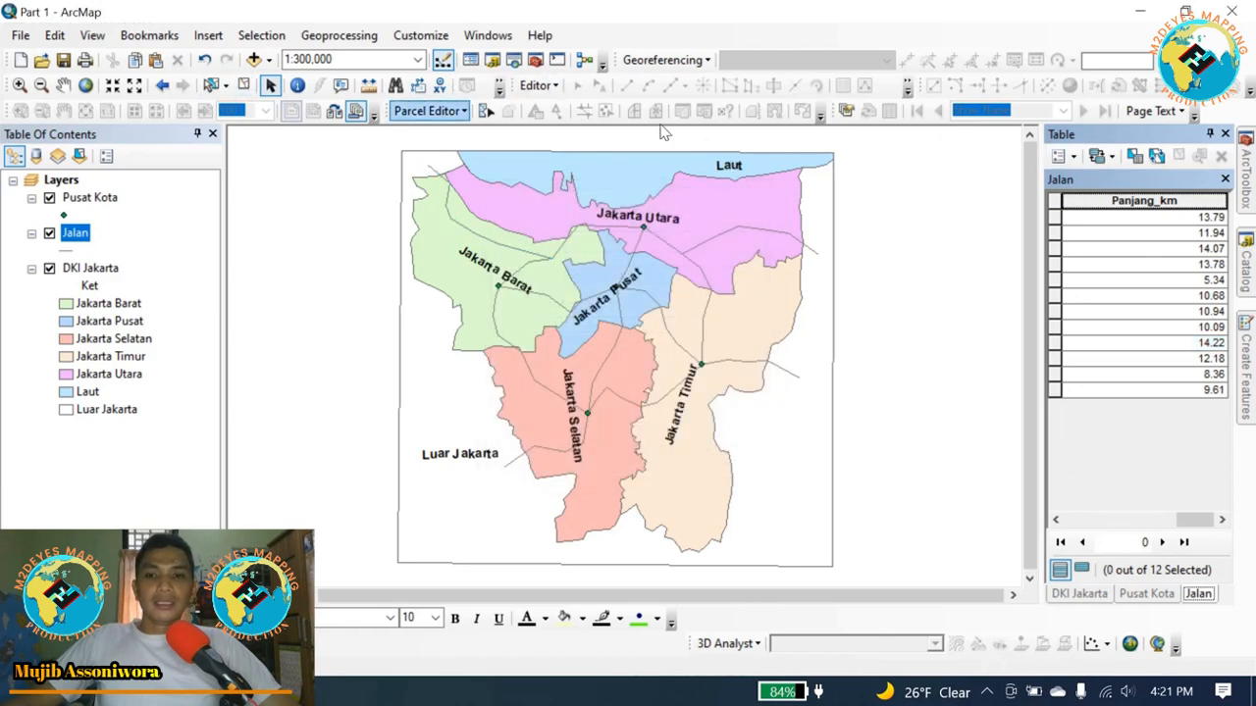
{"action": "left_click", "coordinate": [1074, 159]}
{"action": "left_click", "coordinate": [1083, 291]}
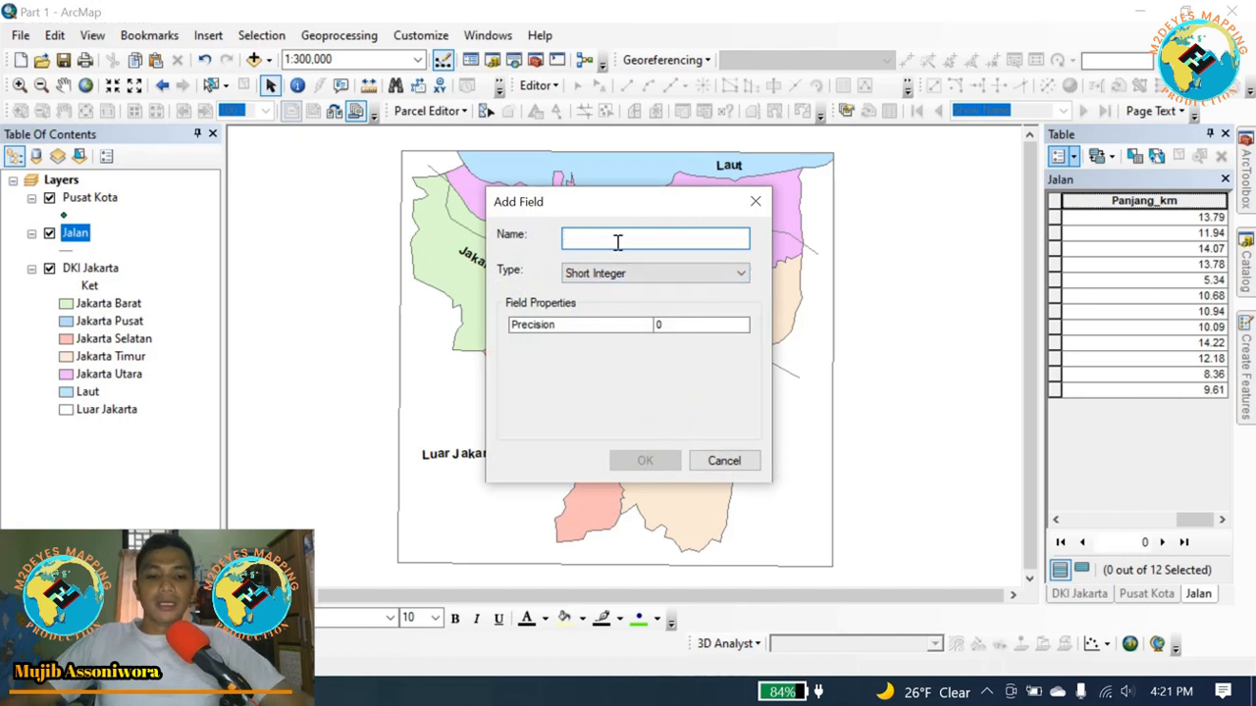
{"action": "type", "text": "Nama"}
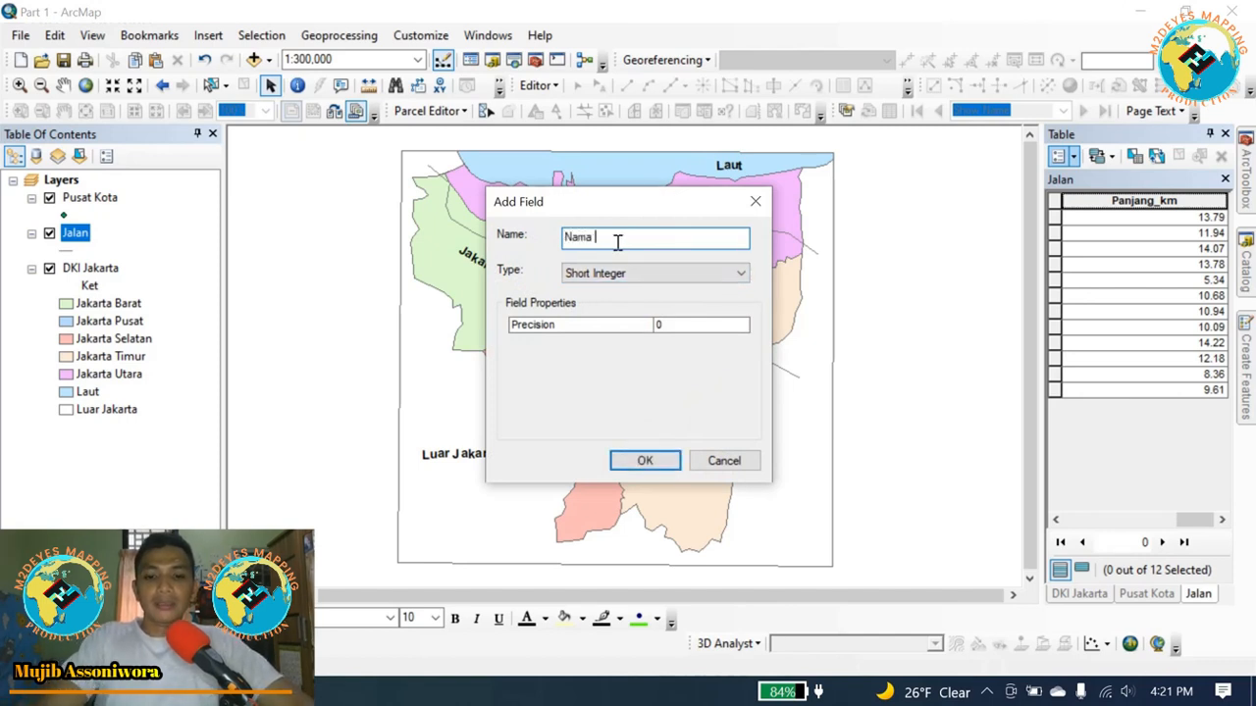
{"action": "type", "text": " Jalan"}
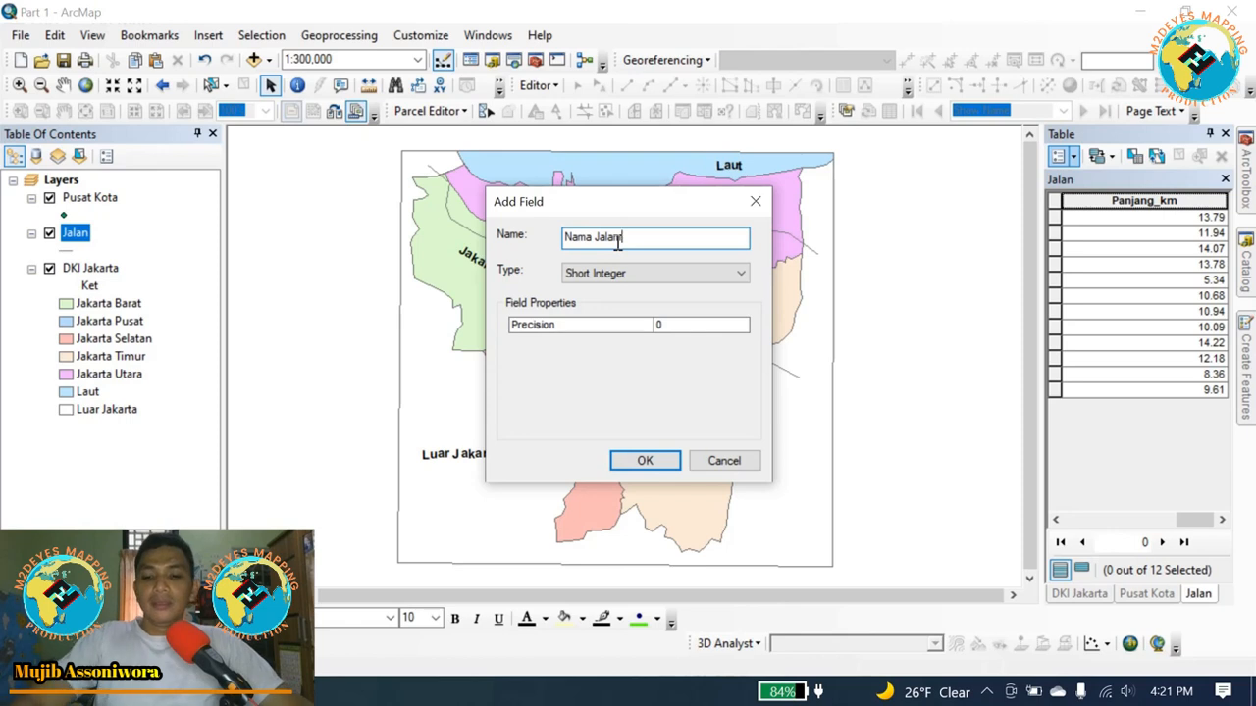
{"action": "left_click", "coordinate": [593, 277]}
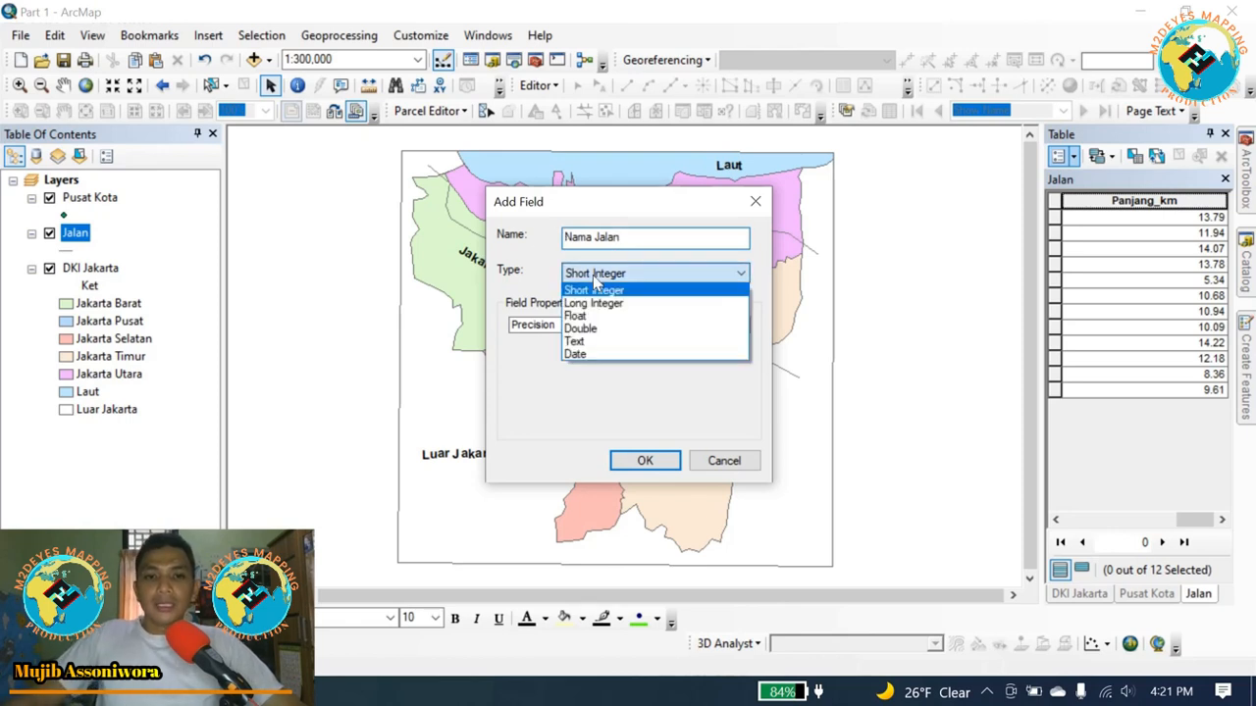
{"action": "left_click", "coordinate": [583, 342]}
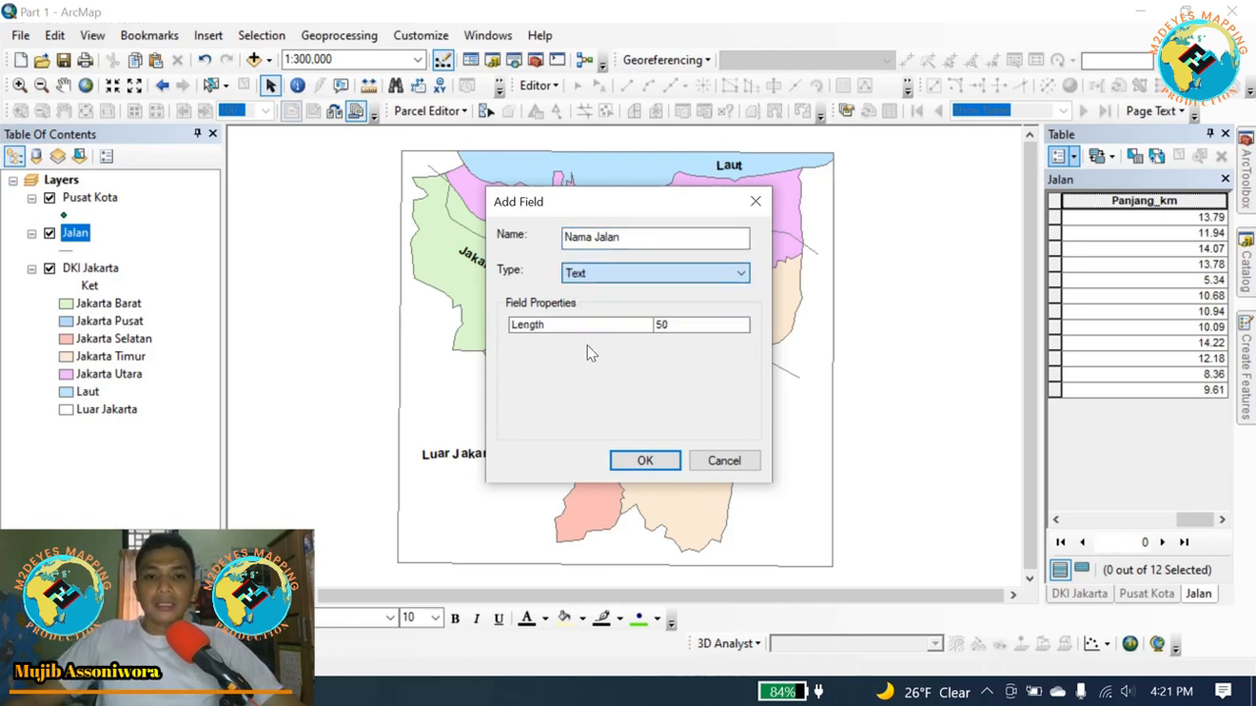
{"action": "left_click", "coordinate": [645, 461]}
{"action": "left_click", "coordinate": [694, 422]}
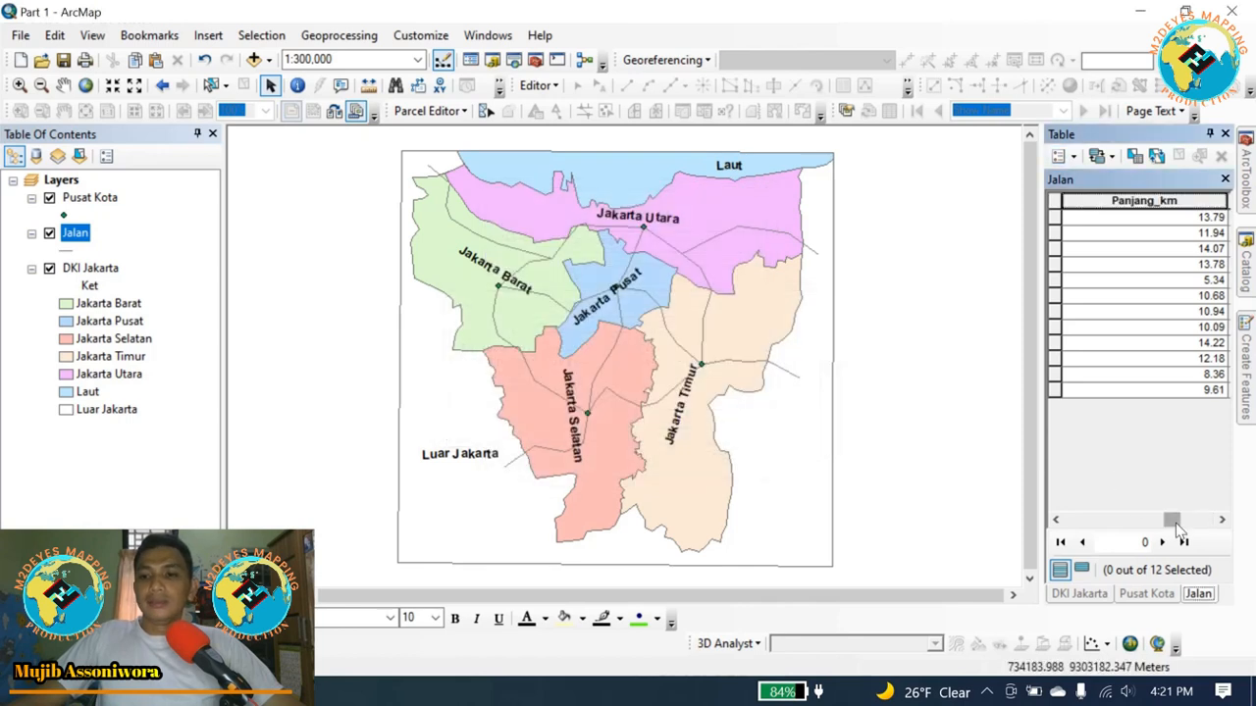
Select the first Jalan record and start an edit session on the Jalan layer.
{"action": "left_click", "coordinate": [1221, 521]}
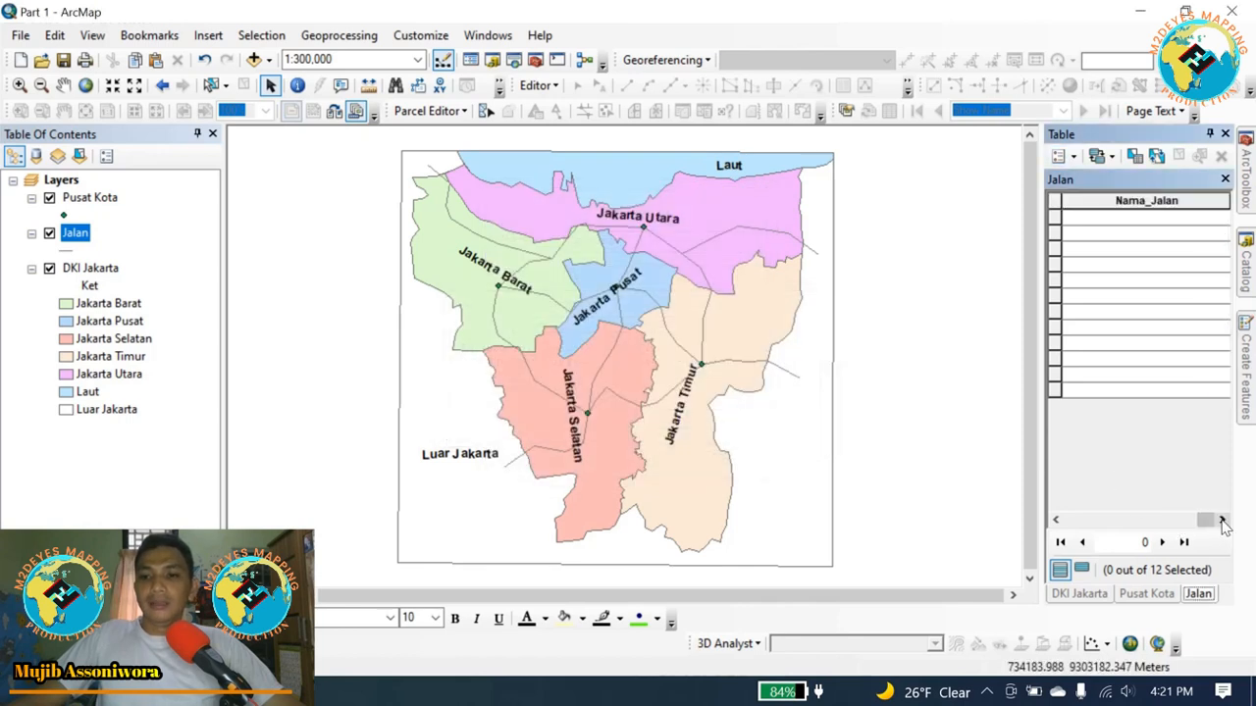
{"action": "left_click", "coordinate": [1056, 218]}
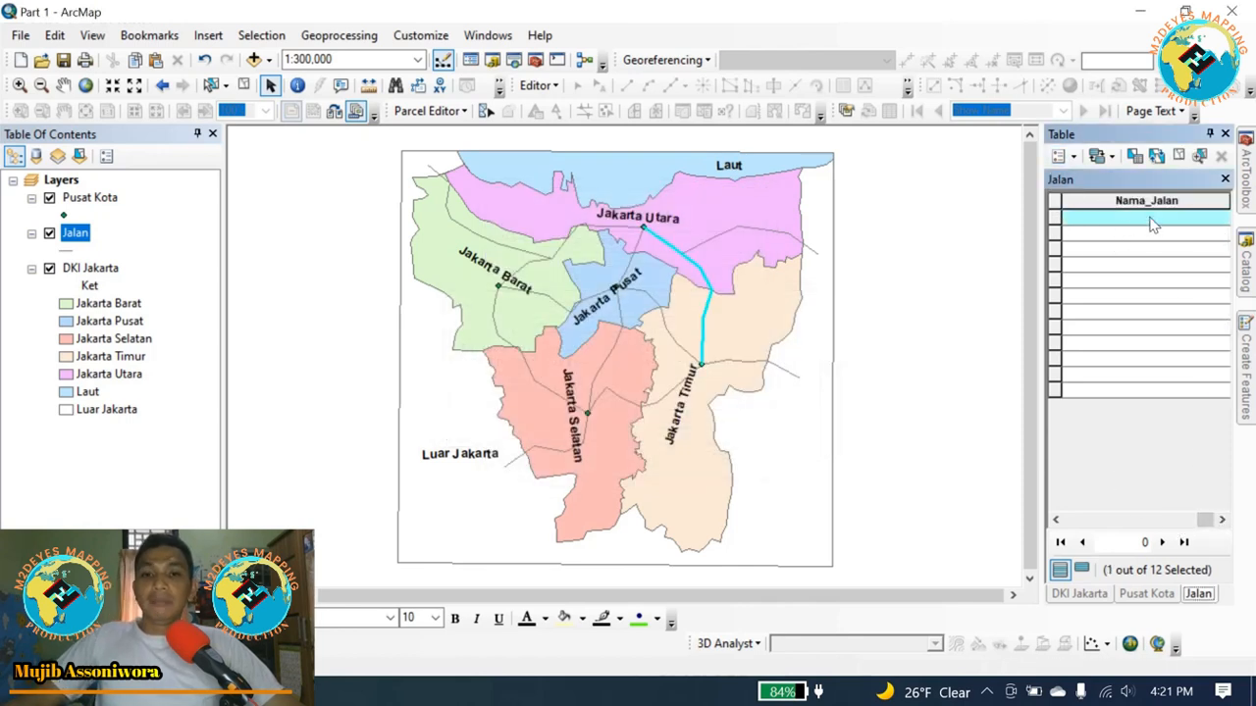
{"action": "left_click", "coordinate": [1088, 236]}
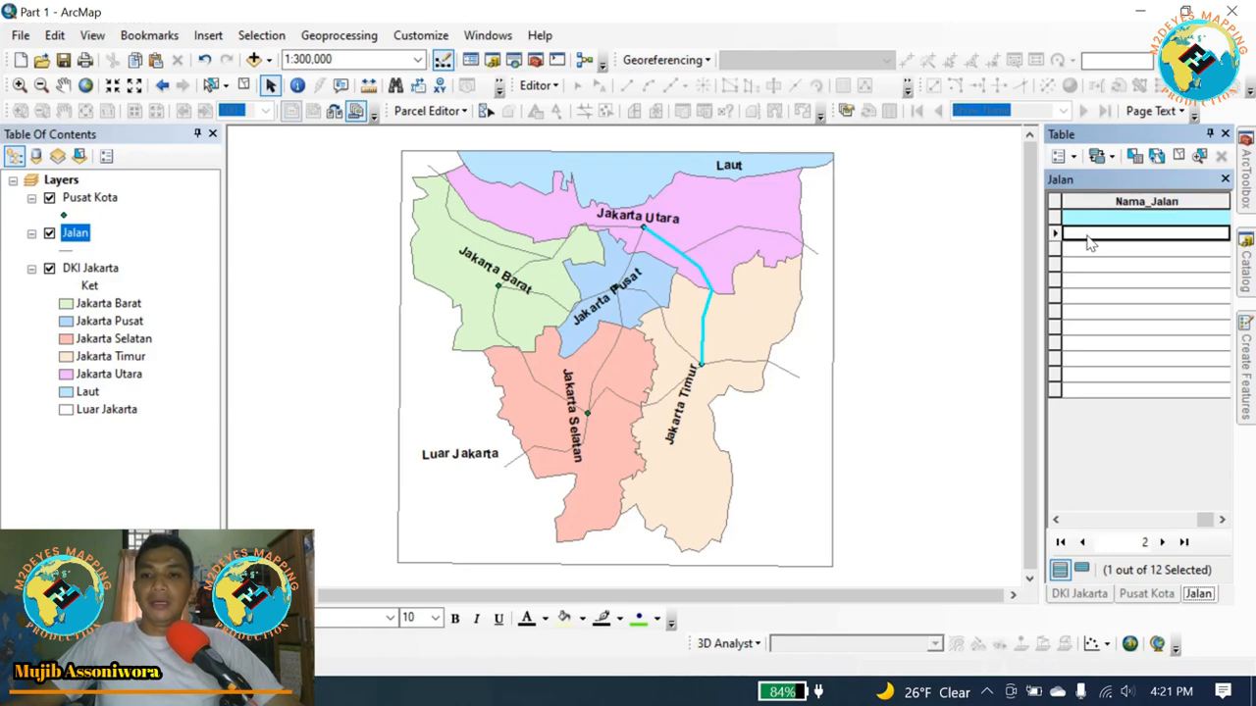
{"action": "left_click", "coordinate": [536, 85]}
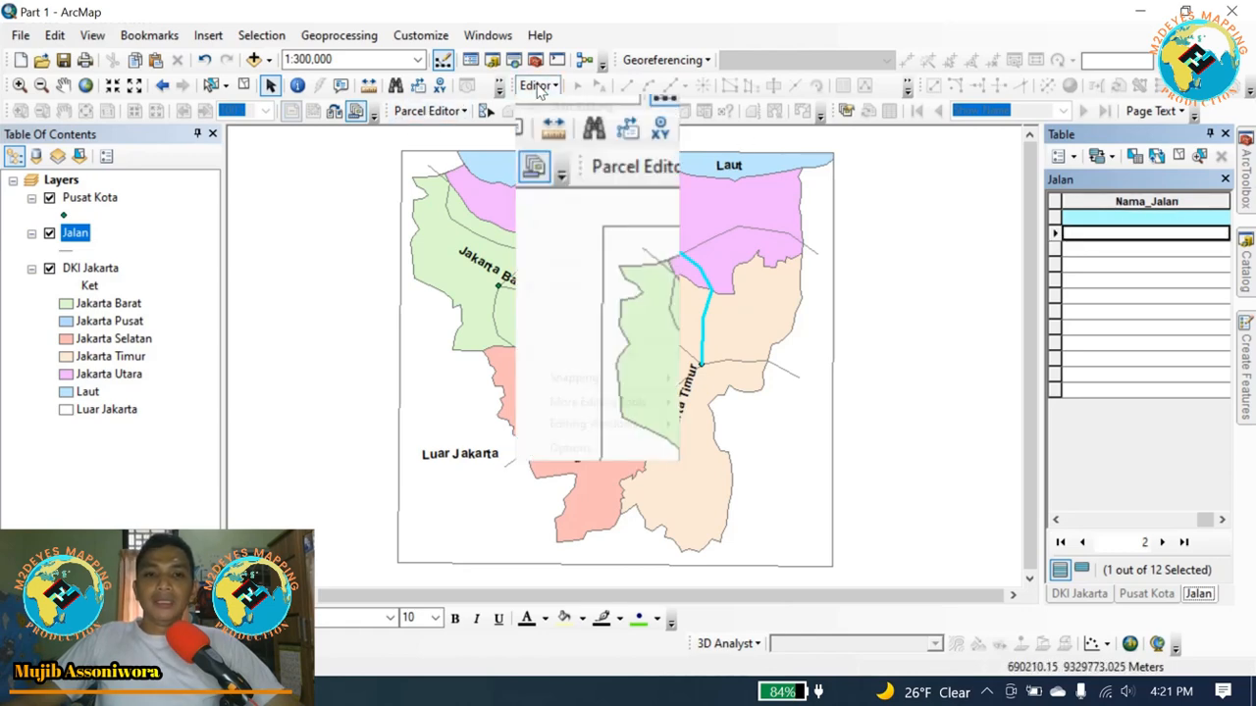
{"action": "left_click", "coordinate": [549, 106]}
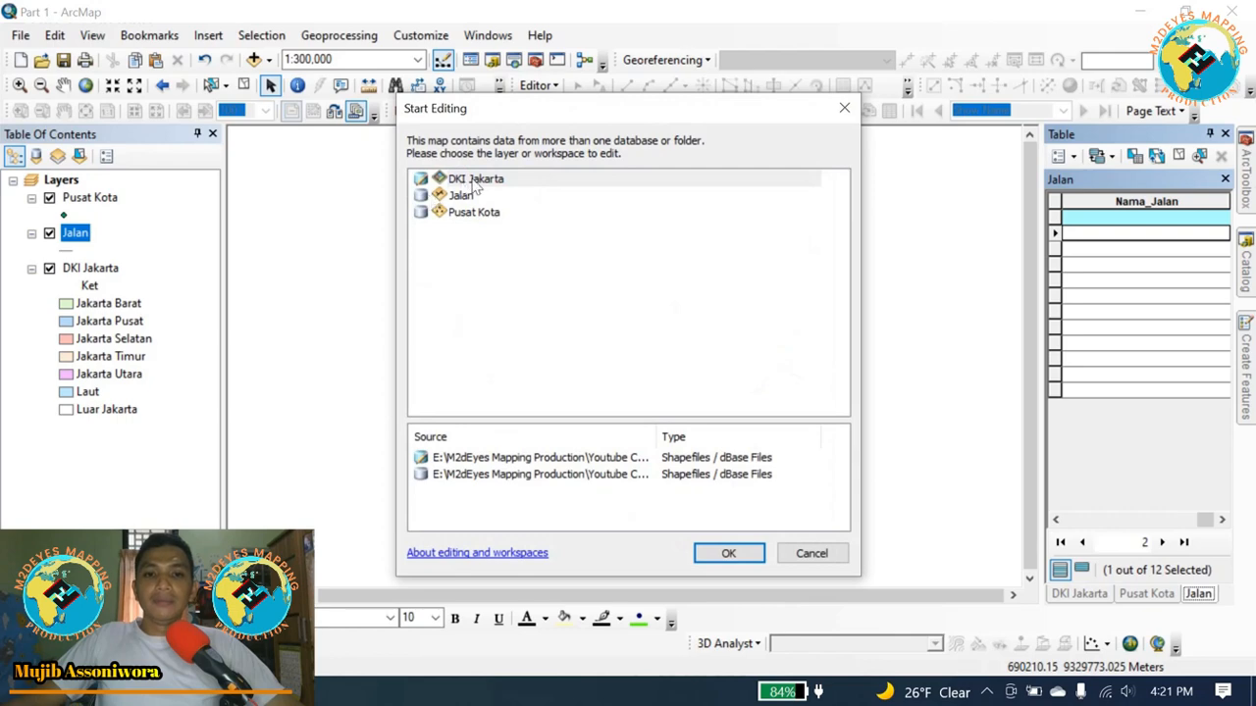
{"action": "left_click", "coordinate": [461, 196]}
{"action": "left_click", "coordinate": [728, 553]}
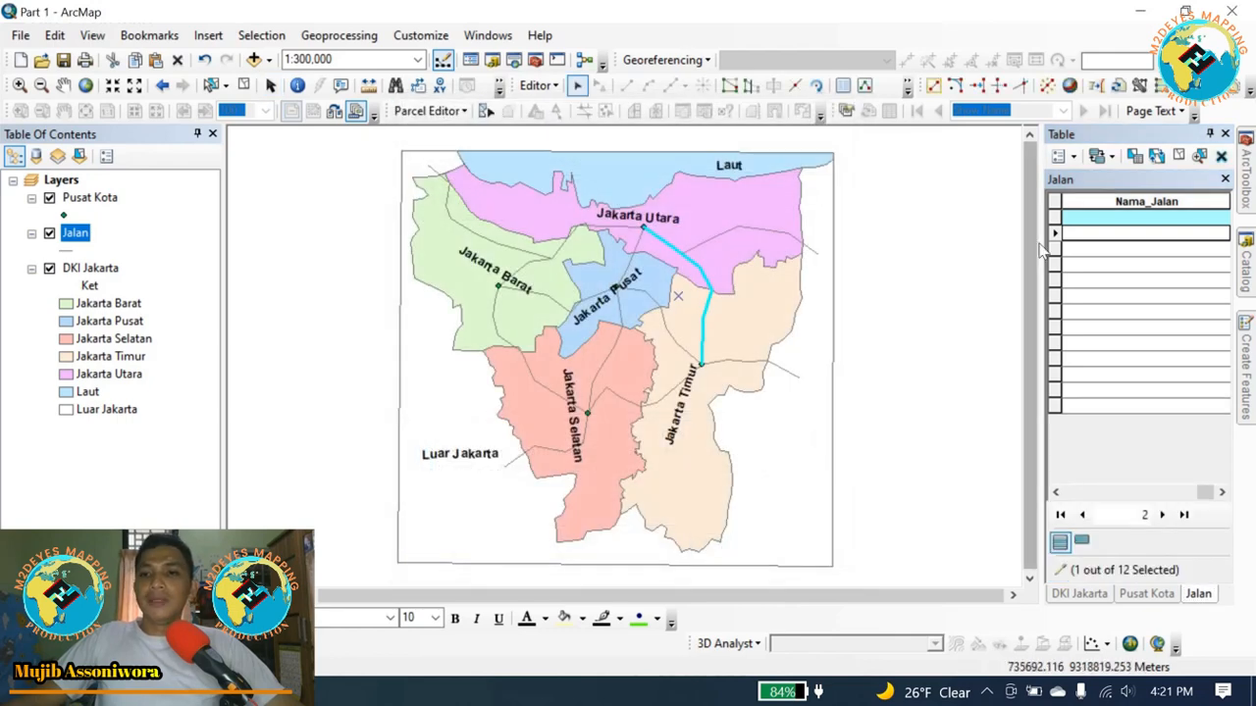
Enter "Jalan" as the Nama_Jalan value of the first record in the Jalan table.
{"action": "left_click", "coordinate": [1091, 221]}
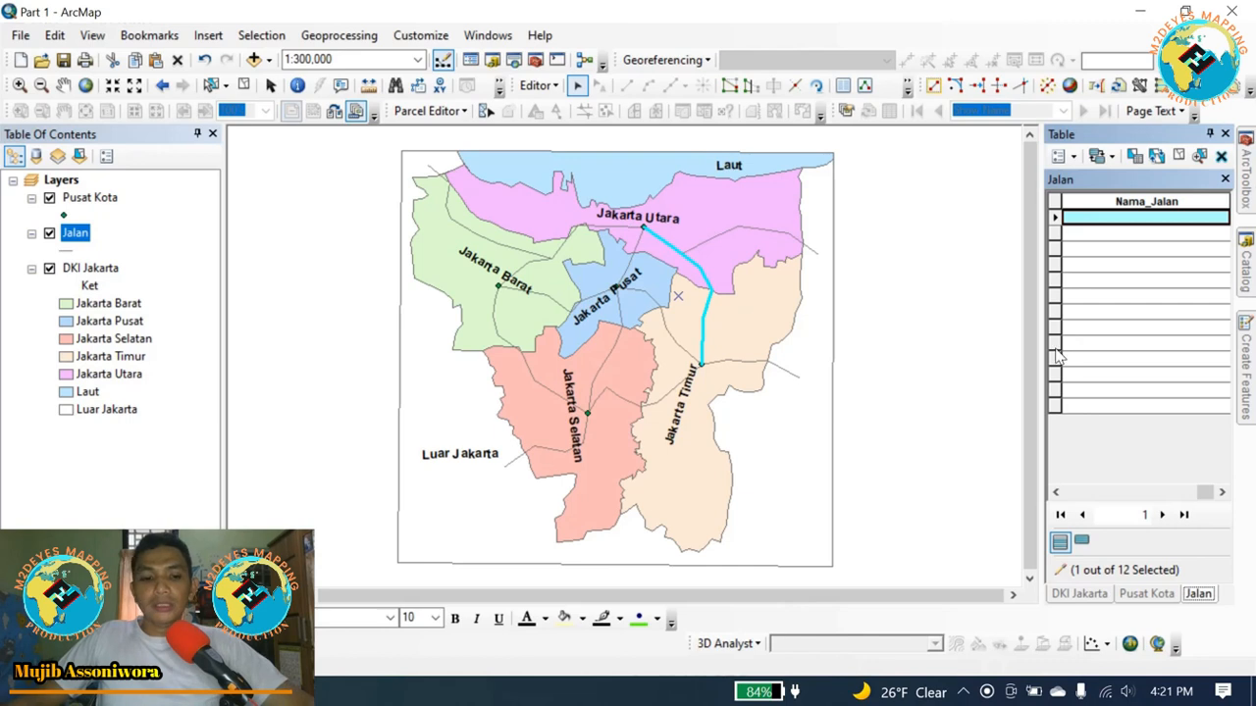
{"action": "left_click_drag", "start_coordinate": [1057, 346], "coordinate": [1145, 226]}
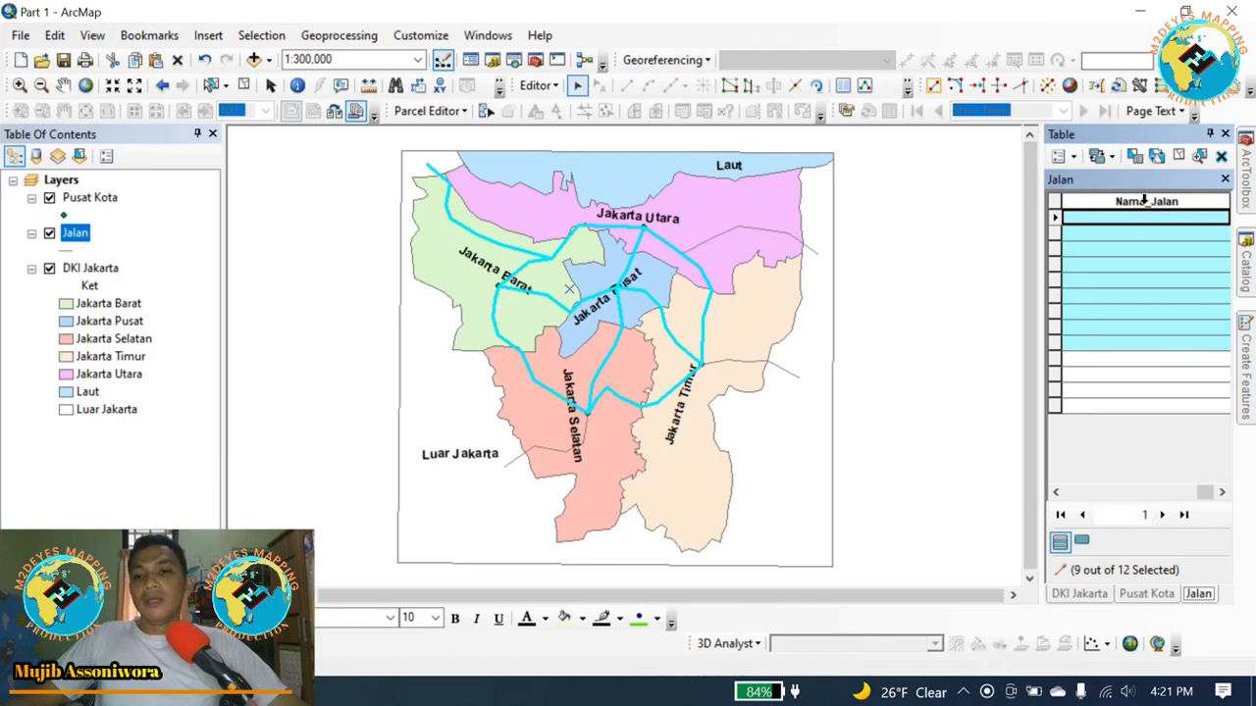
{"action": "left_click", "coordinate": [1054, 233]}
{"action": "left_click", "coordinate": [1092, 217]}
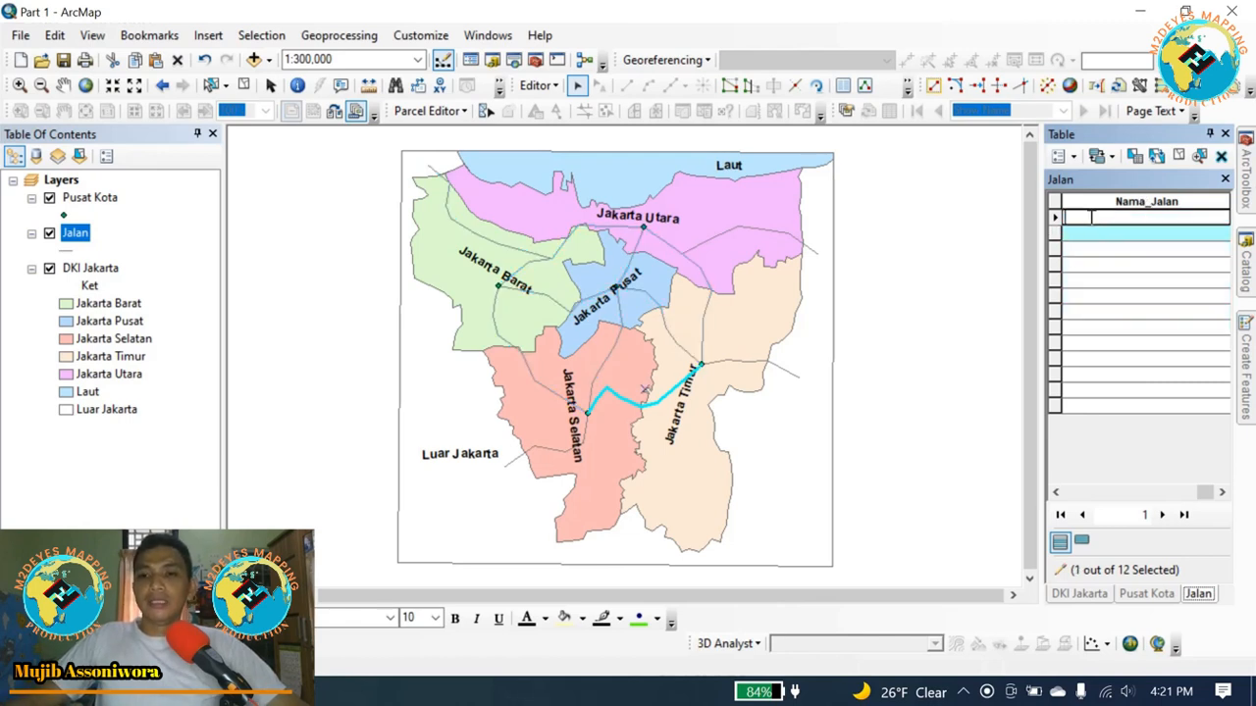
{"action": "left_click", "coordinate": [1054, 217]}
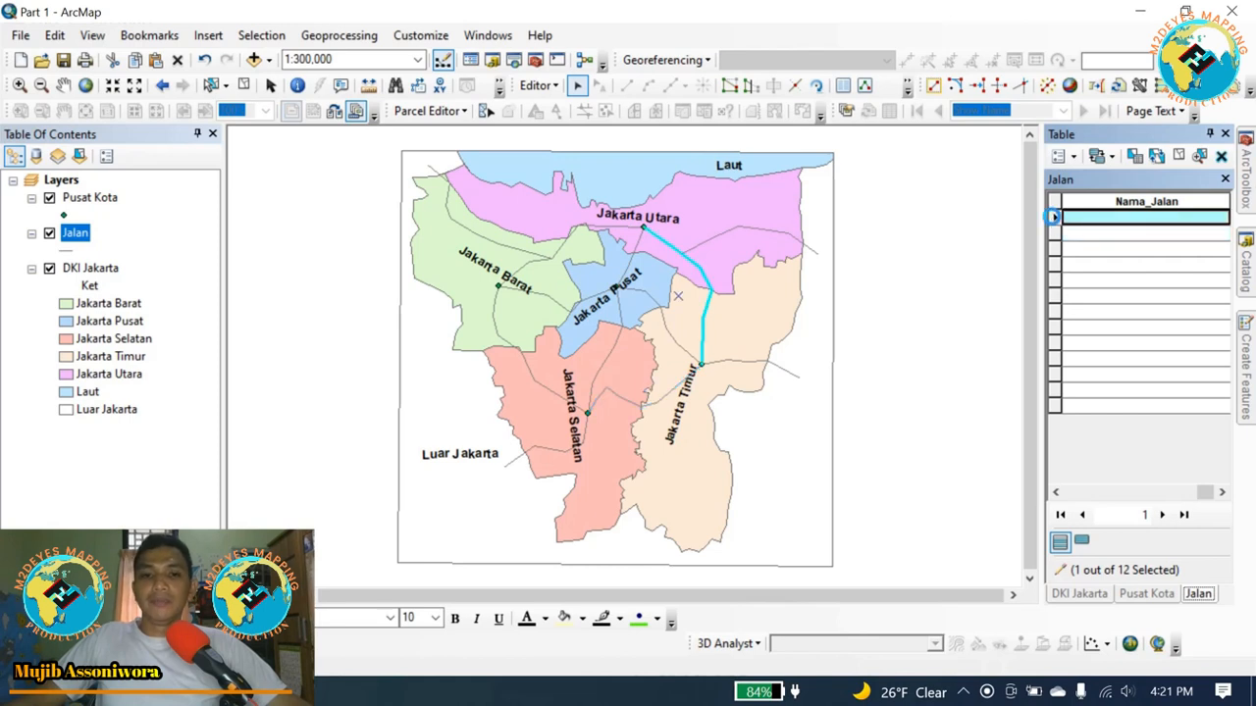
{"action": "left_click", "coordinate": [1083, 218]}
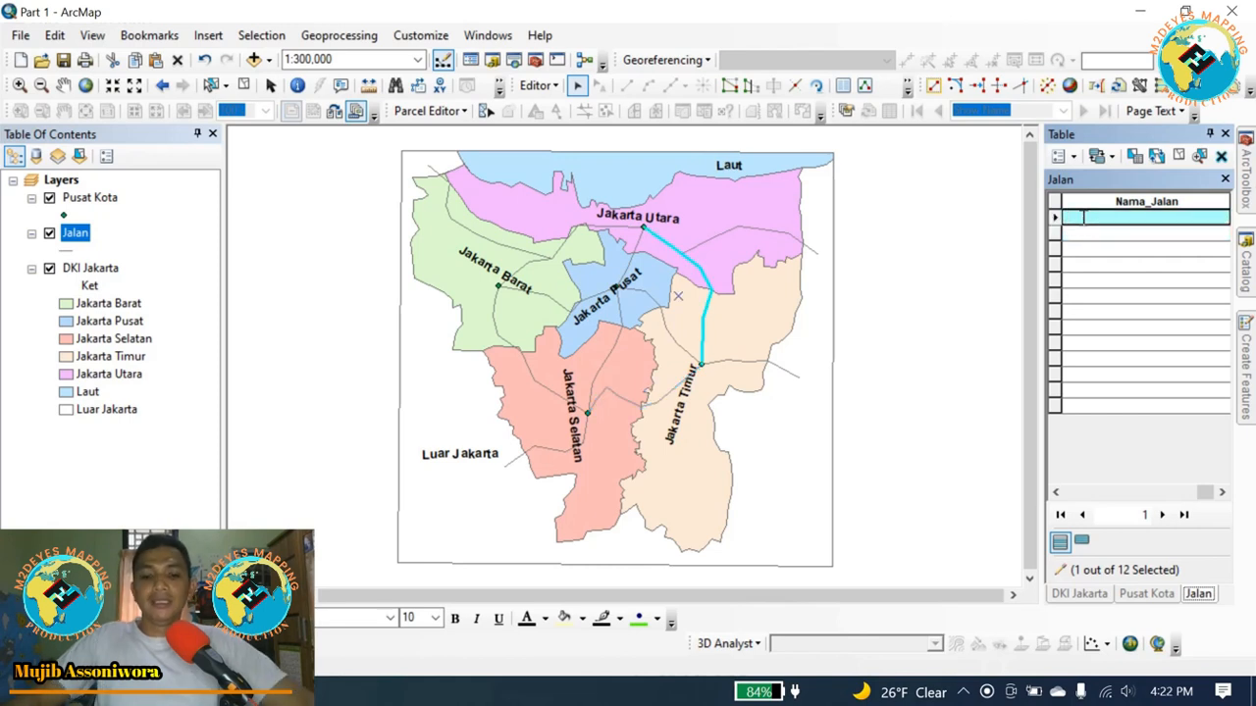
{"action": "type", "text": "Jalan"}
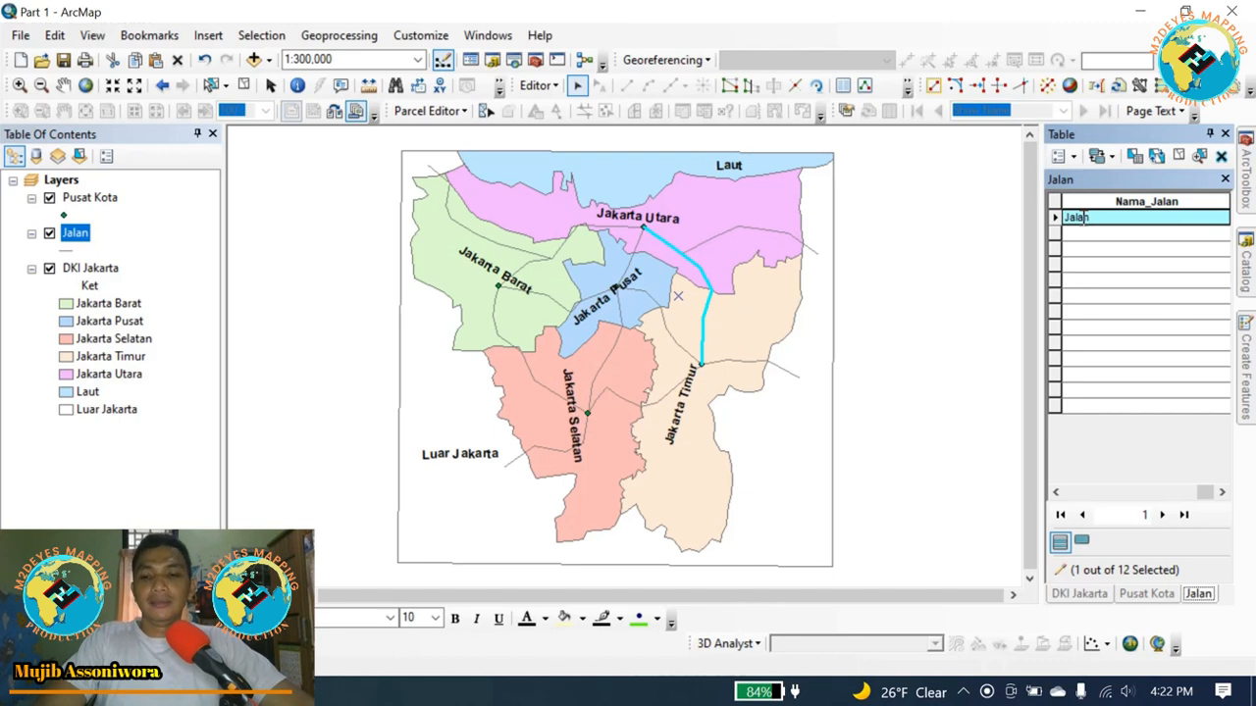
{"action": "key", "text": "Return"}
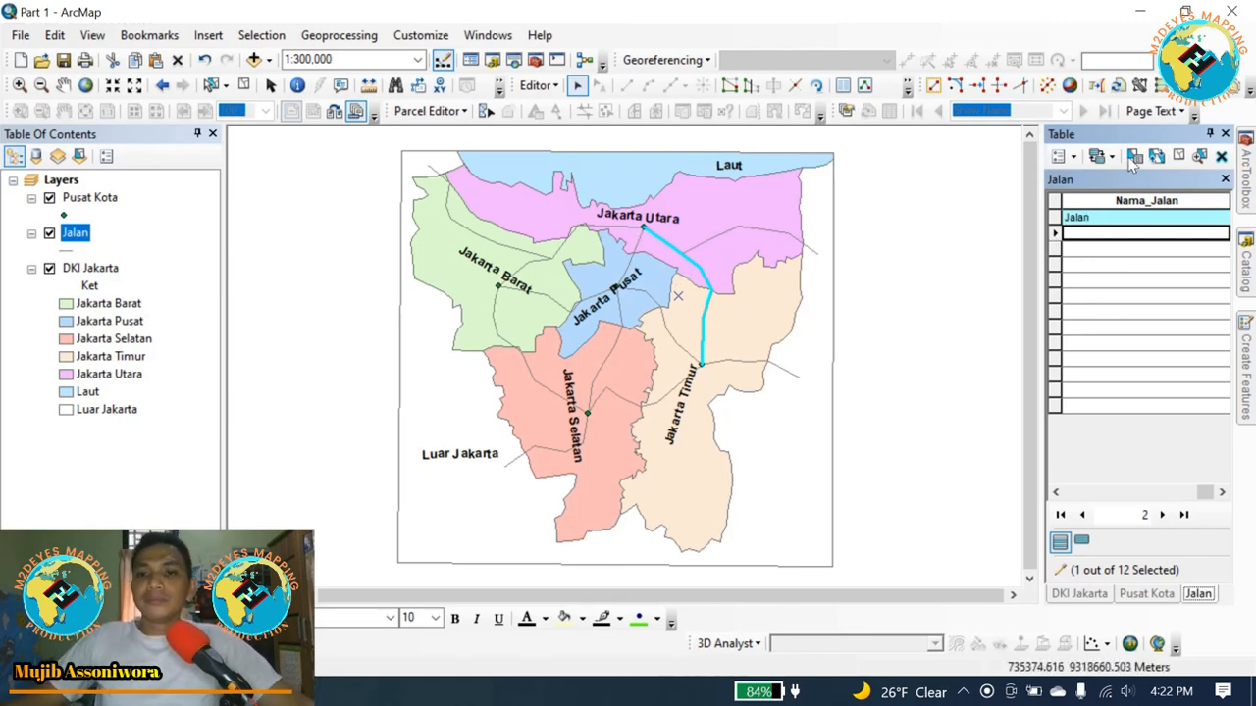
Save the edits to the Jalan layer and stop the edit session.
{"action": "left_click", "coordinate": [540, 86]}
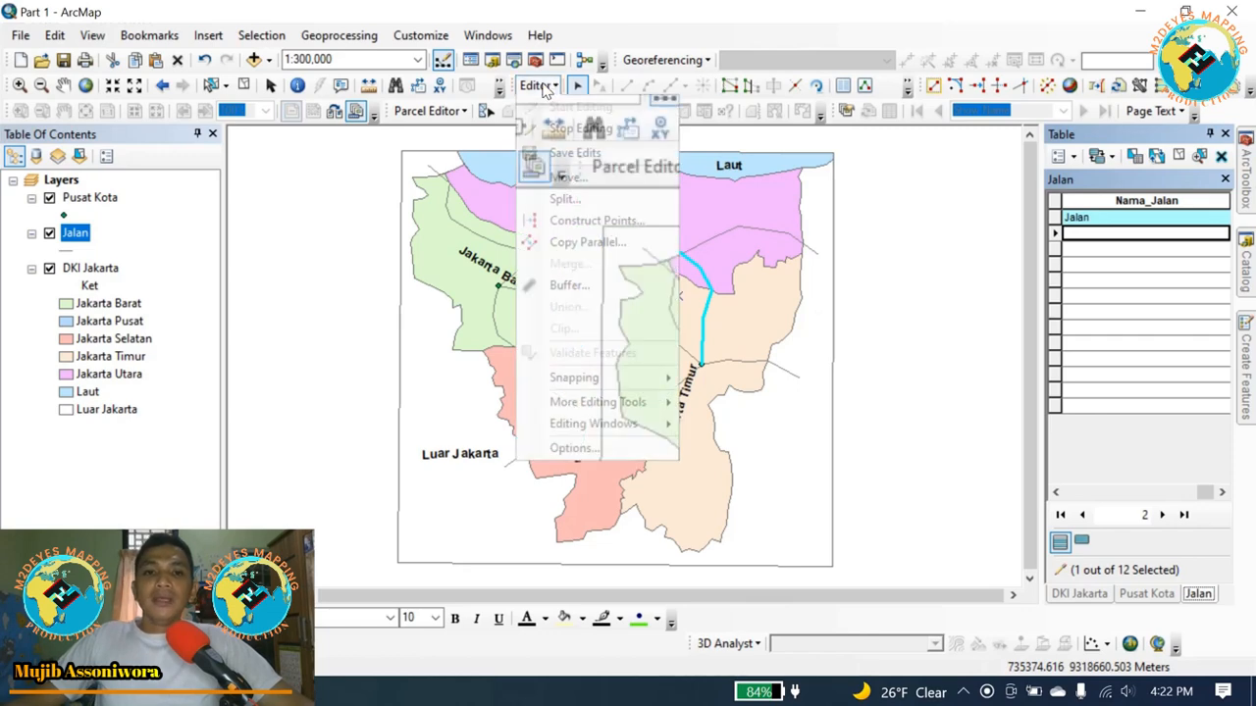
{"action": "left_click", "coordinate": [564, 155]}
{"action": "left_click", "coordinate": [540, 86]}
{"action": "left_click", "coordinate": [579, 128]}
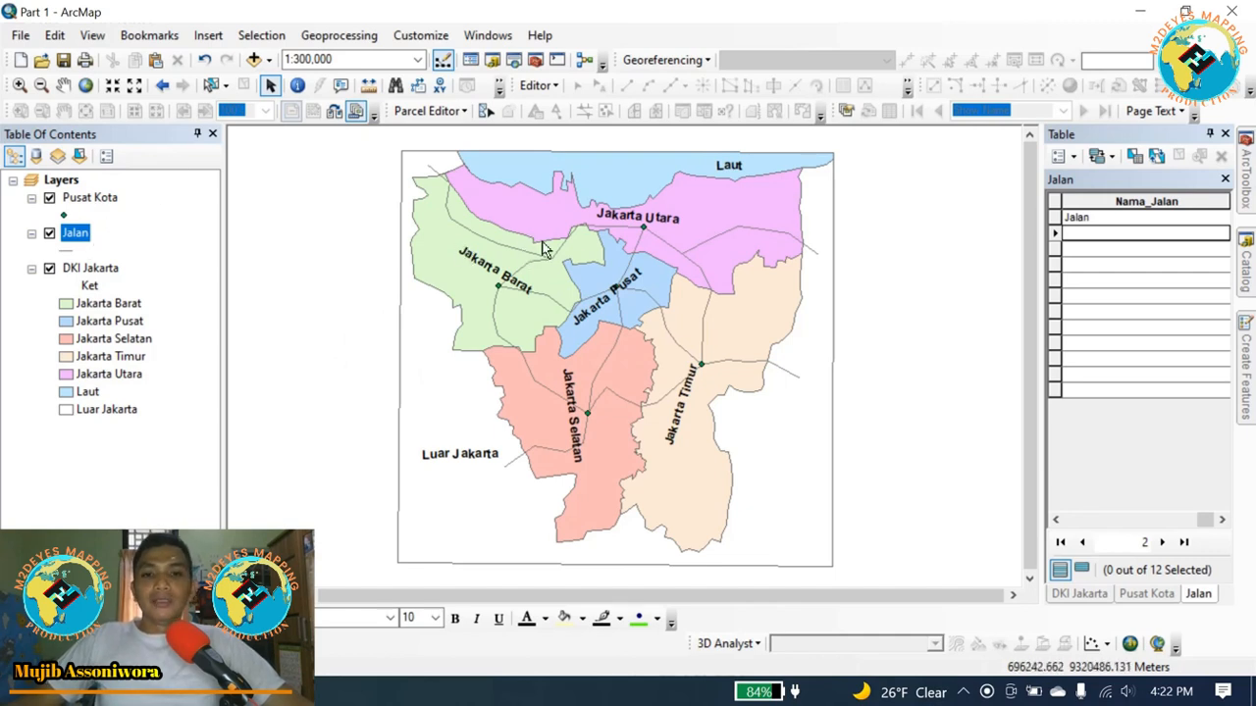
Change the Pusat Kota layer's point symbol to Circle 7 from the default marker symbols.
{"action": "left_click", "coordinate": [85, 200]}
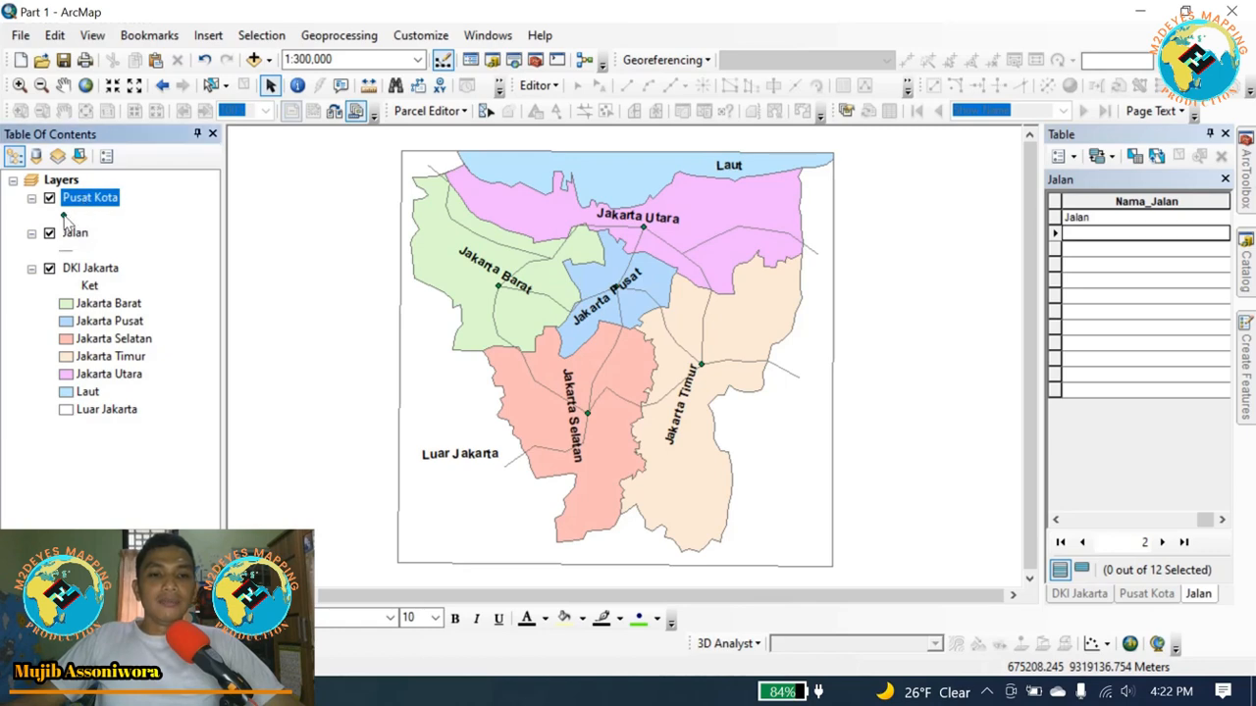
{"action": "left_click", "coordinate": [64, 216]}
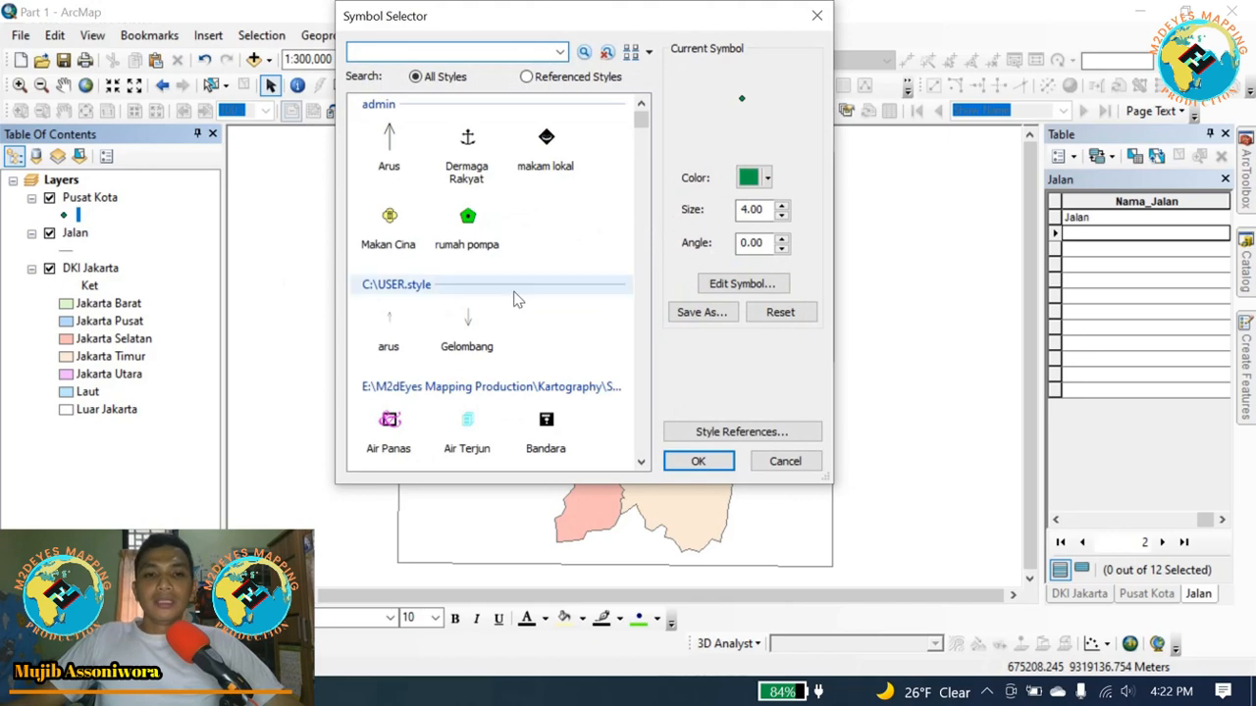
{"action": "scroll", "coordinate": [536, 294], "scroll_direction": "down", "scroll_amount": 12}
{"action": "scroll", "coordinate": [537, 319], "scroll_direction": "down", "scroll_amount": 15}
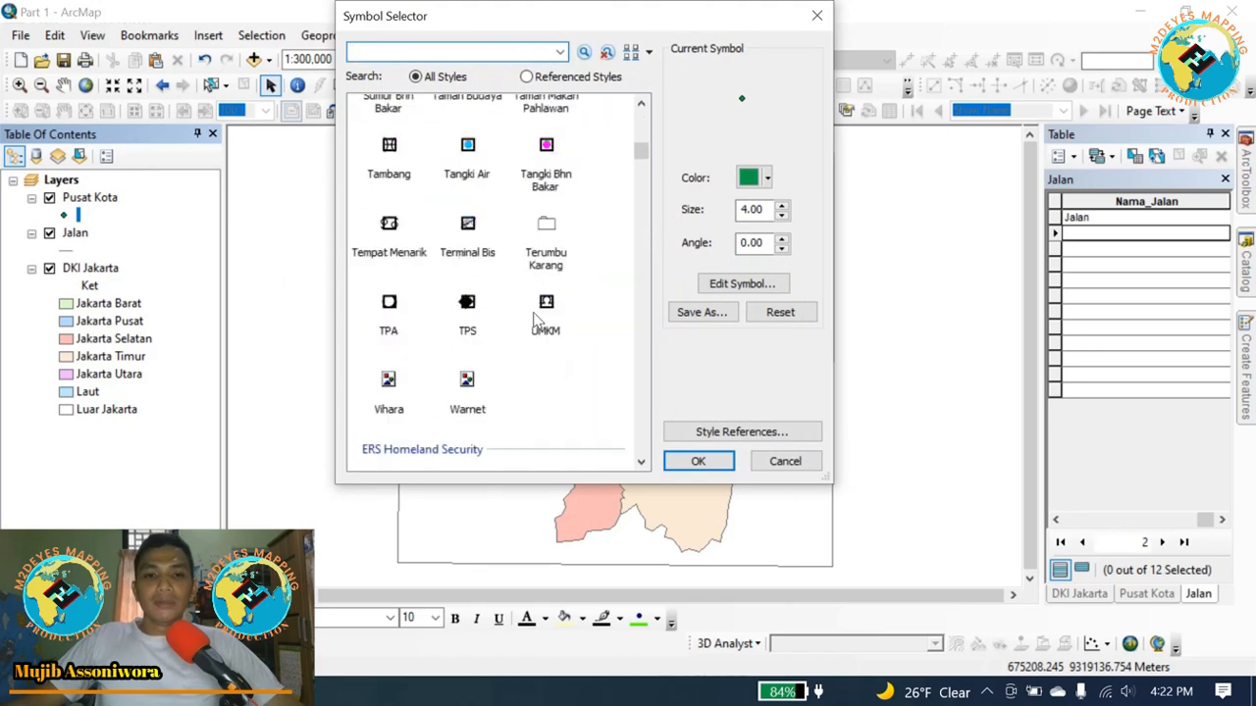
{"action": "scroll", "coordinate": [537, 319], "scroll_direction": "up", "scroll_amount": 16}
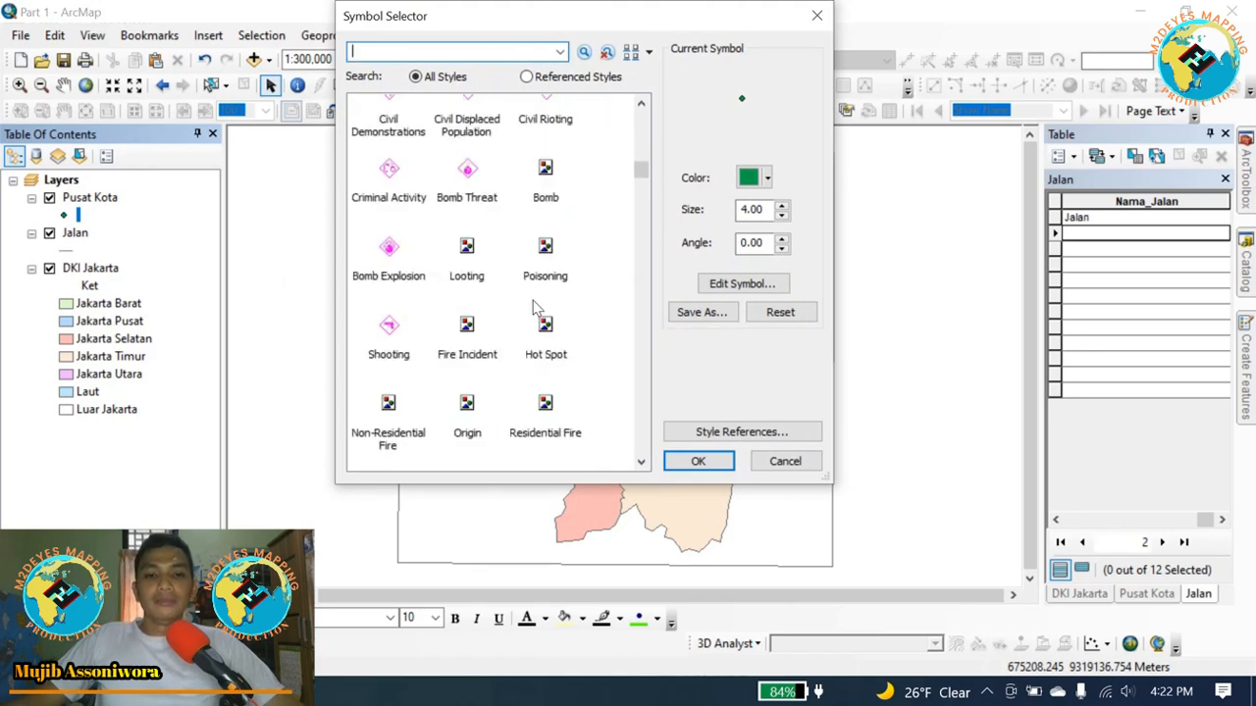
{"action": "scroll", "coordinate": [535, 313], "scroll_direction": "down", "scroll_amount": 15}
{"action": "scroll", "coordinate": [535, 309], "scroll_direction": "down", "scroll_amount": 5}
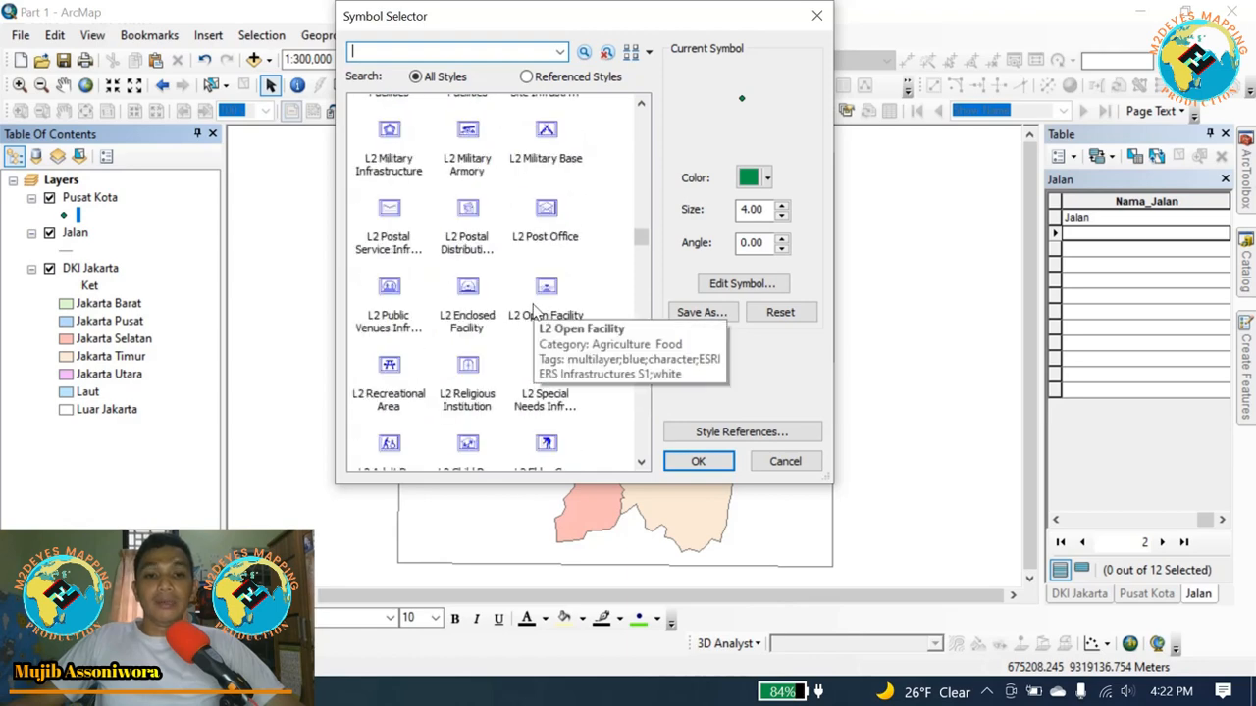
{"action": "scroll", "coordinate": [535, 309], "scroll_direction": "up", "scroll_amount": 1}
{"action": "scroll", "coordinate": [539, 309], "scroll_direction": "down", "scroll_amount": 15}
{"action": "scroll", "coordinate": [549, 309], "scroll_direction": "down", "scroll_amount": 20}
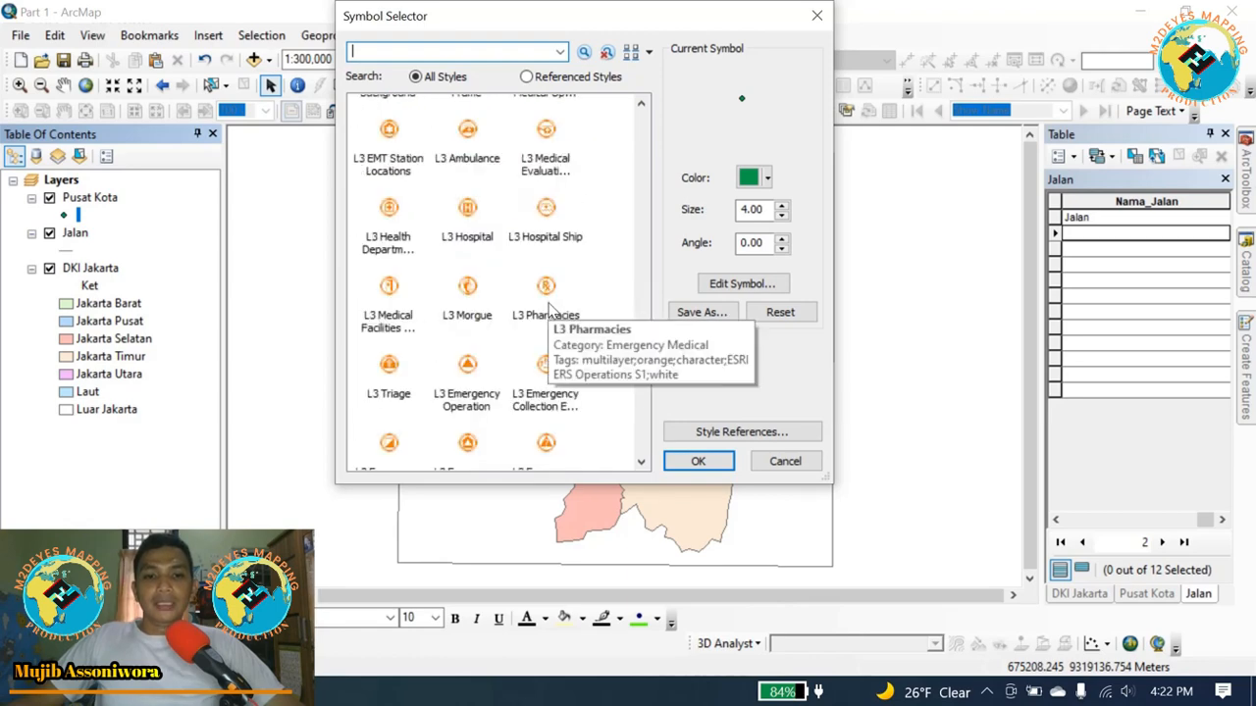
{"action": "scroll", "coordinate": [549, 309], "scroll_direction": "down", "scroll_amount": 3}
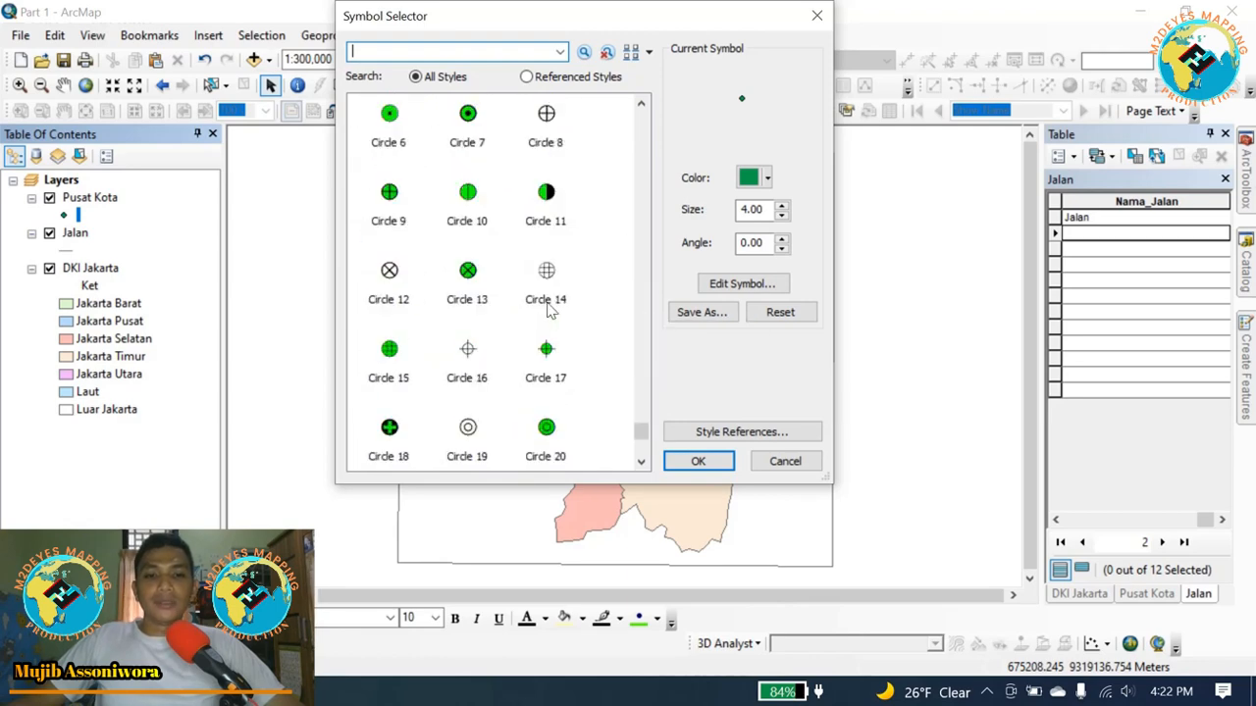
{"action": "scroll", "coordinate": [549, 309], "scroll_direction": "down", "scroll_amount": 1}
{"action": "scroll", "coordinate": [549, 309], "scroll_direction": "up", "scroll_amount": 1}
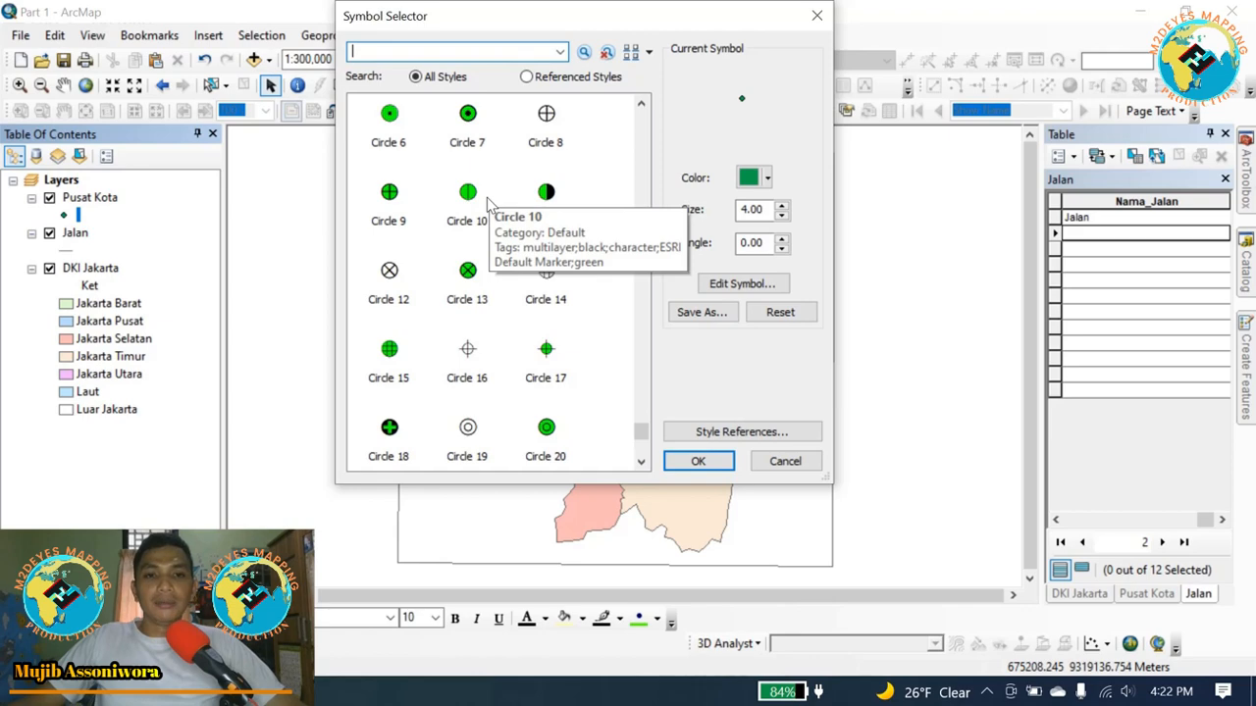
{"action": "scroll", "coordinate": [487, 201], "scroll_direction": "up", "scroll_amount": 2}
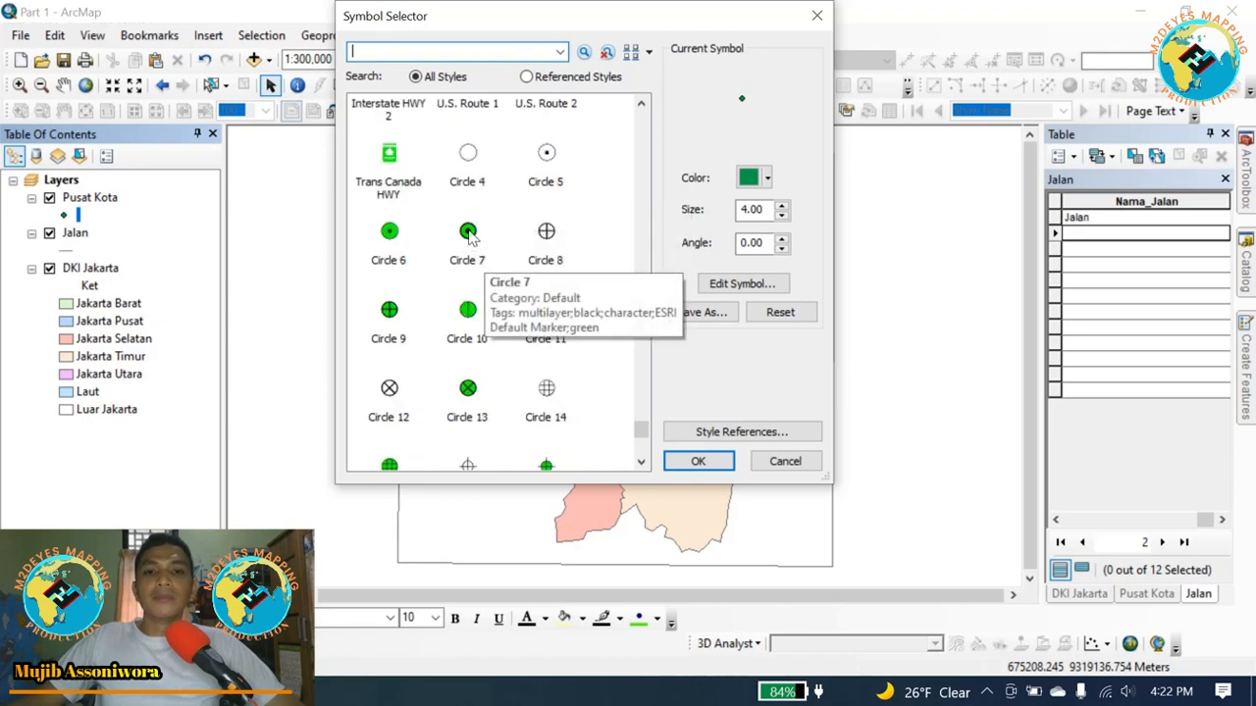
{"action": "left_click", "coordinate": [468, 232]}
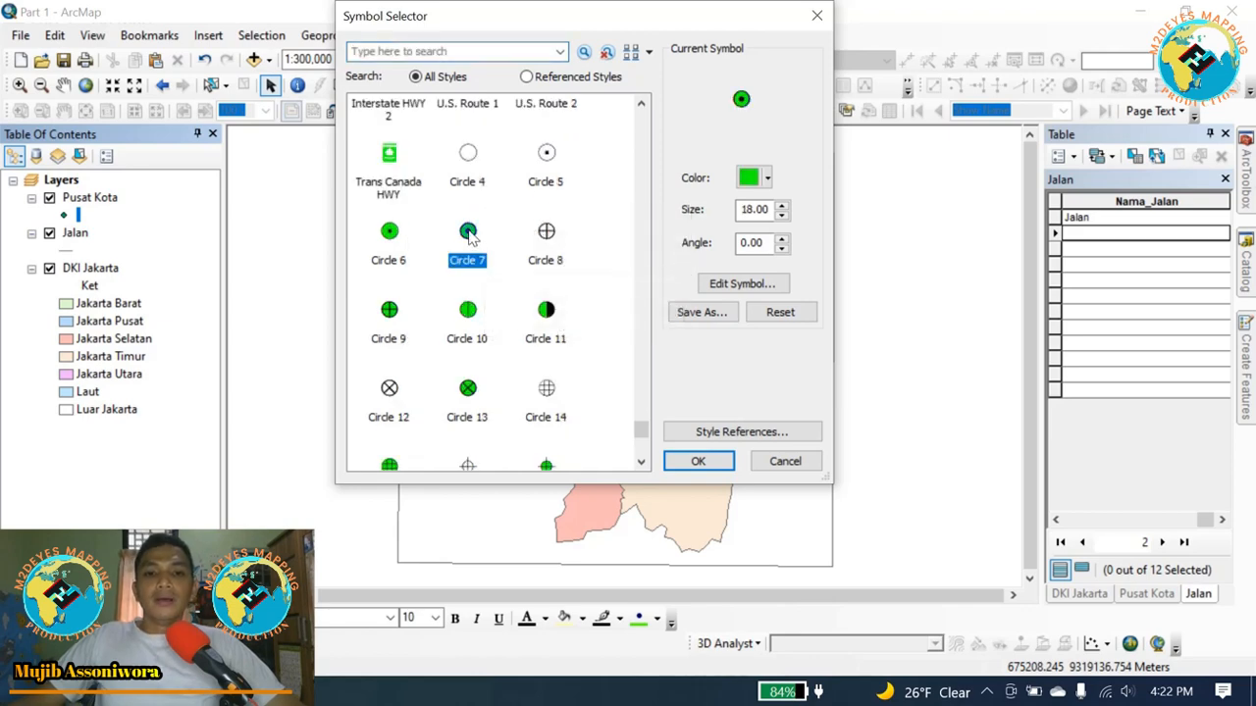
{"action": "left_click", "coordinate": [714, 461]}
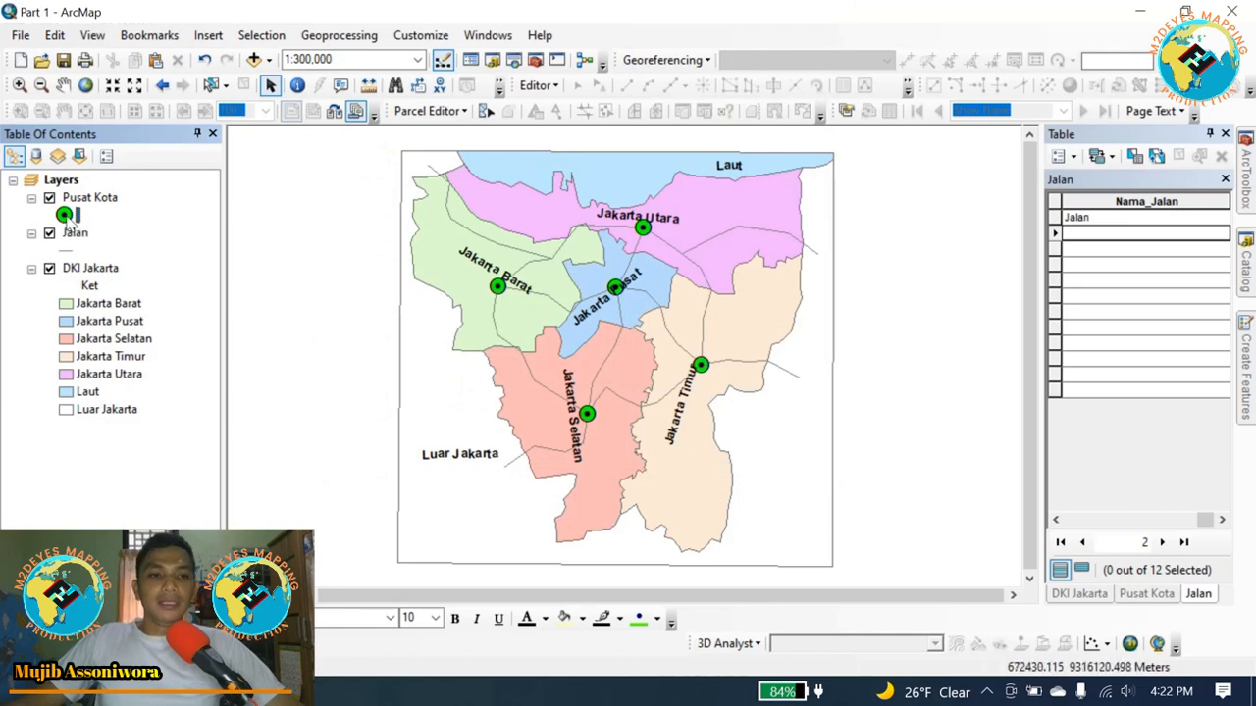
Set the Pusat Kota point symbol's size to 10.
{"action": "left_click", "coordinate": [65, 215]}
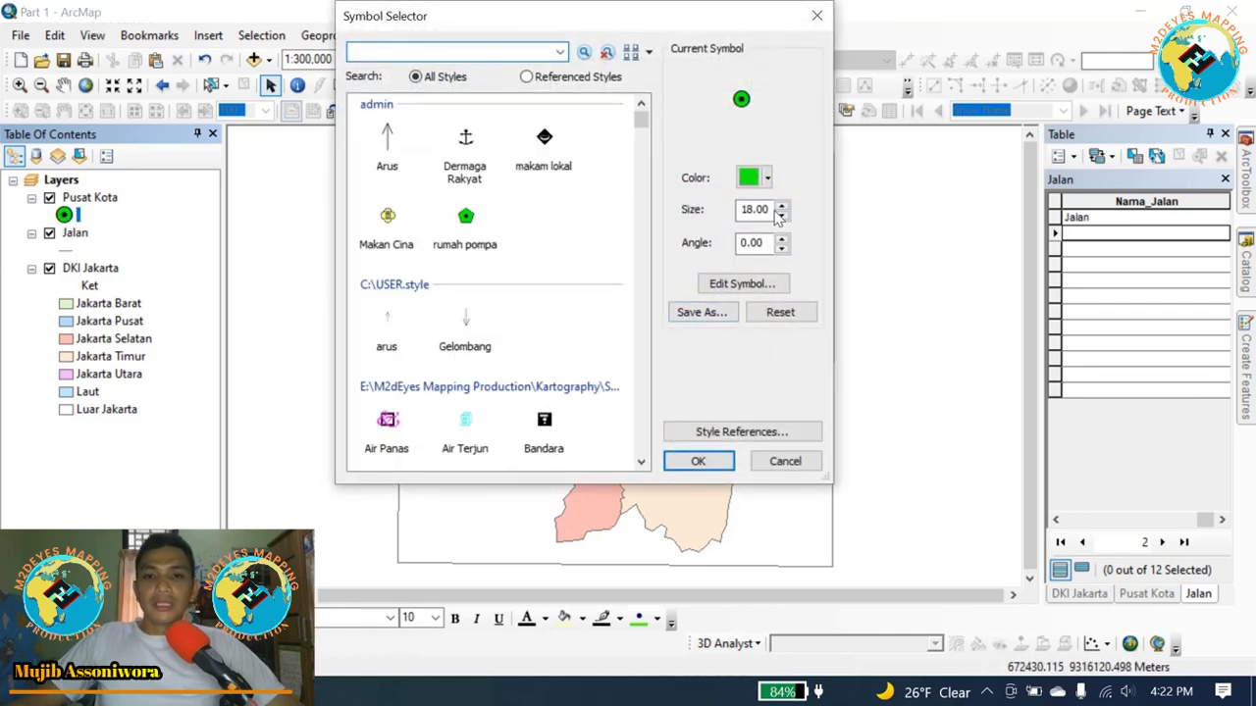
{"action": "left_click_drag", "start_coordinate": [768, 210], "coordinate": [734, 211]}
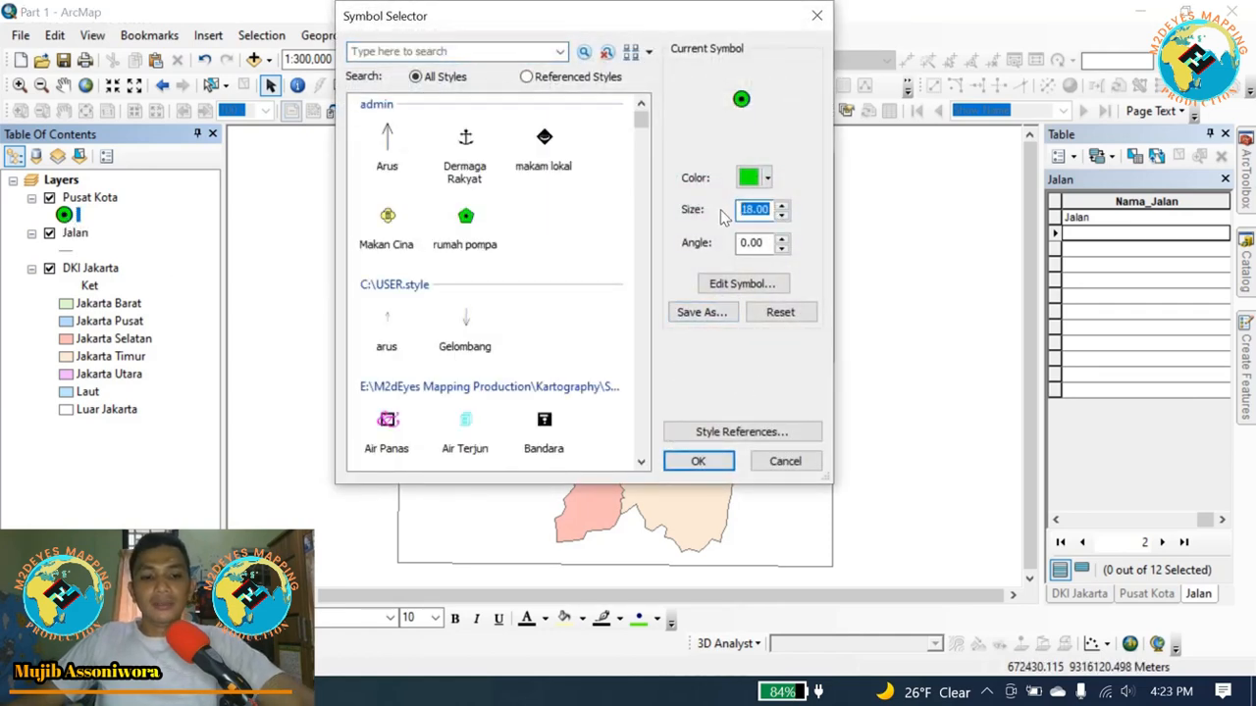
{"action": "type", "text": "10"}
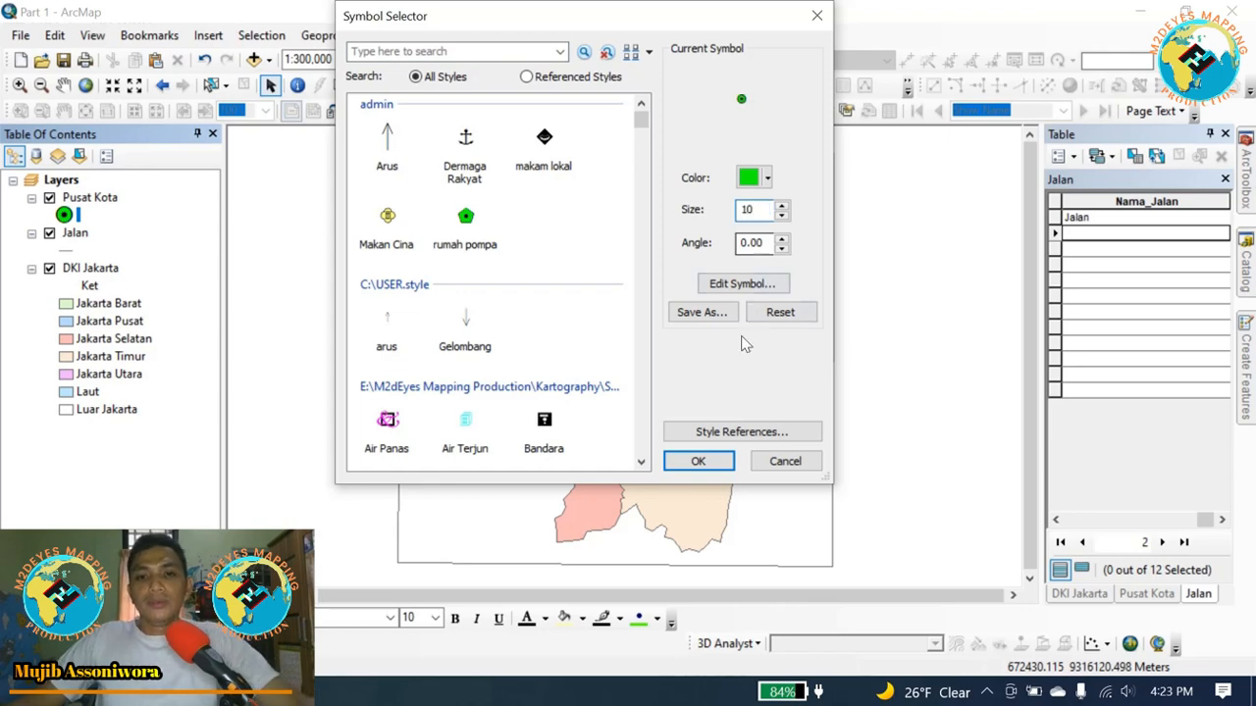
{"action": "left_click", "coordinate": [697, 461]}
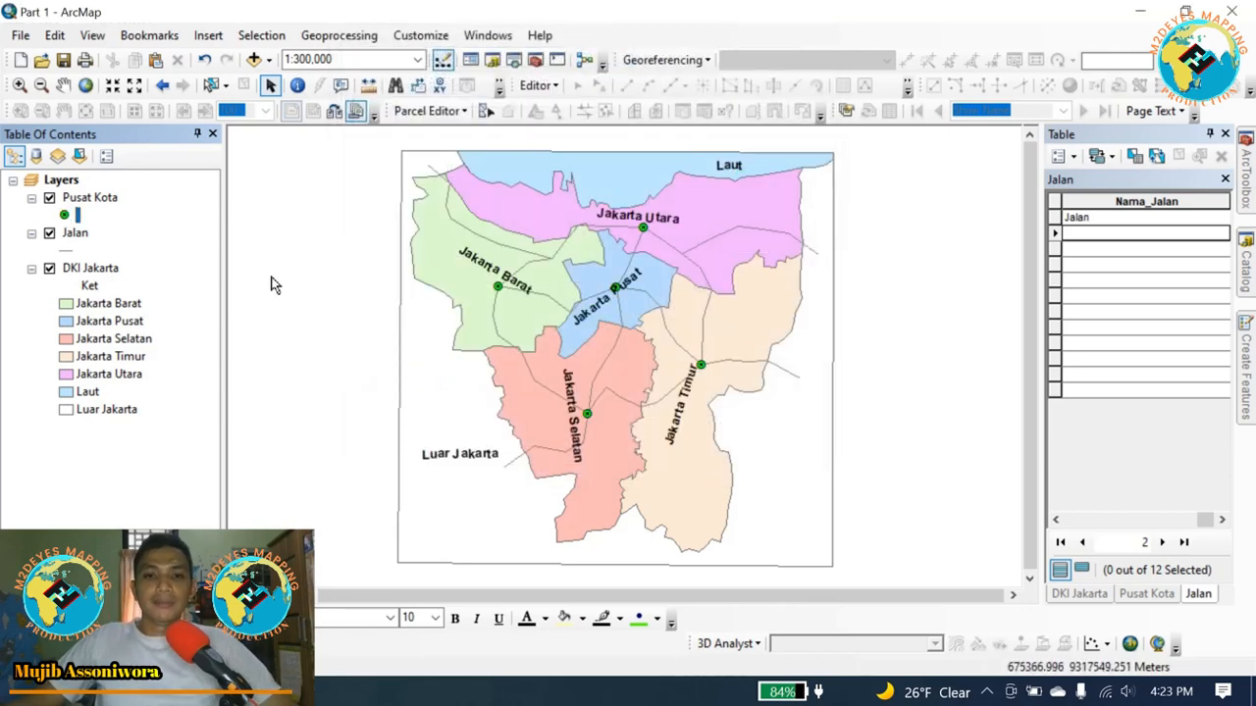
Apply the Jalan Kolektor/Utama line symbol to the Jalan layer.
{"action": "left_click", "coordinate": [78, 251]}
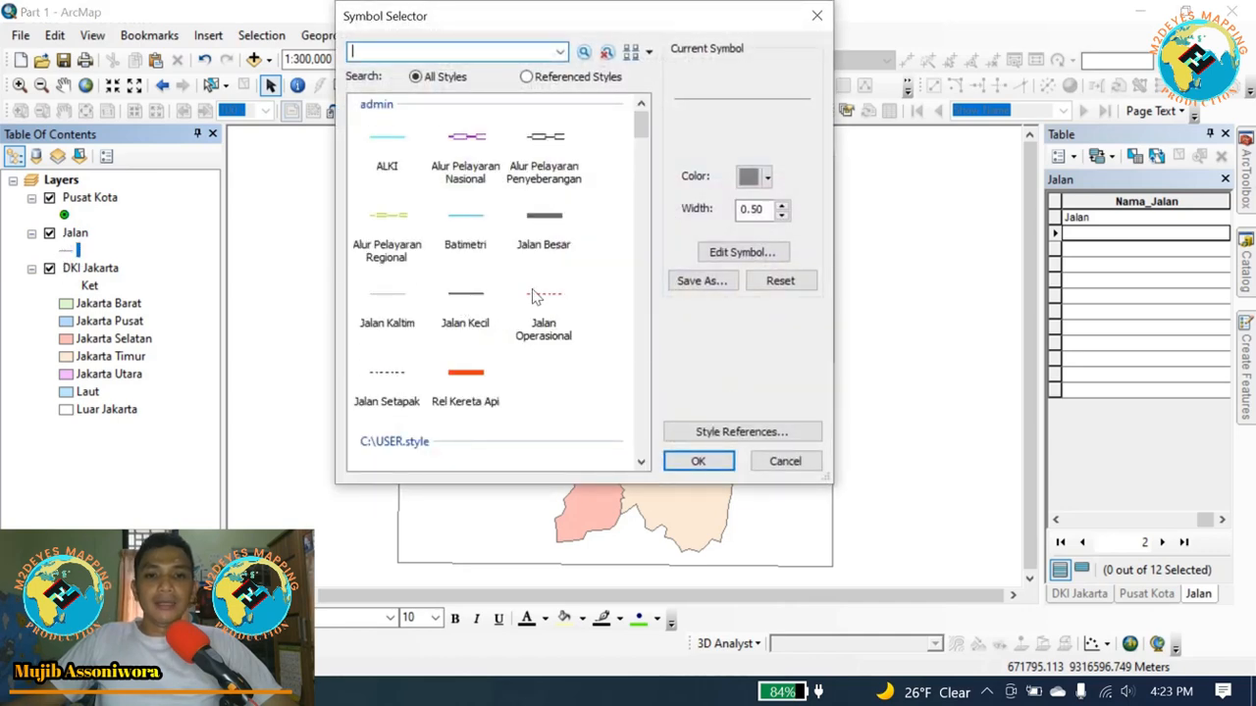
{"action": "scroll", "coordinate": [530, 303], "scroll_direction": "down", "scroll_amount": 5}
{"action": "scroll", "coordinate": [519, 308], "scroll_direction": "down", "scroll_amount": 2}
{"action": "scroll", "coordinate": [482, 291], "scroll_direction": "up", "scroll_amount": 2}
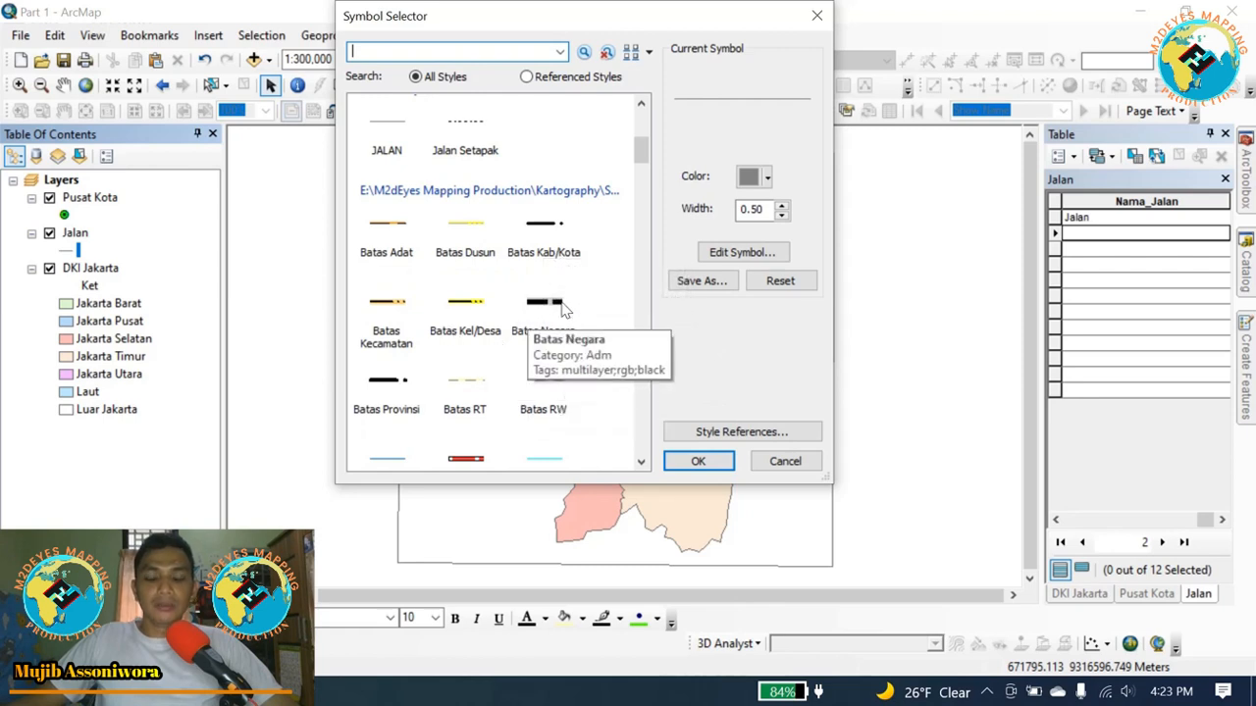
{"action": "scroll", "coordinate": [485, 363], "scroll_direction": "down", "scroll_amount": 2}
{"action": "scroll", "coordinate": [495, 371], "scroll_direction": "down", "scroll_amount": 1}
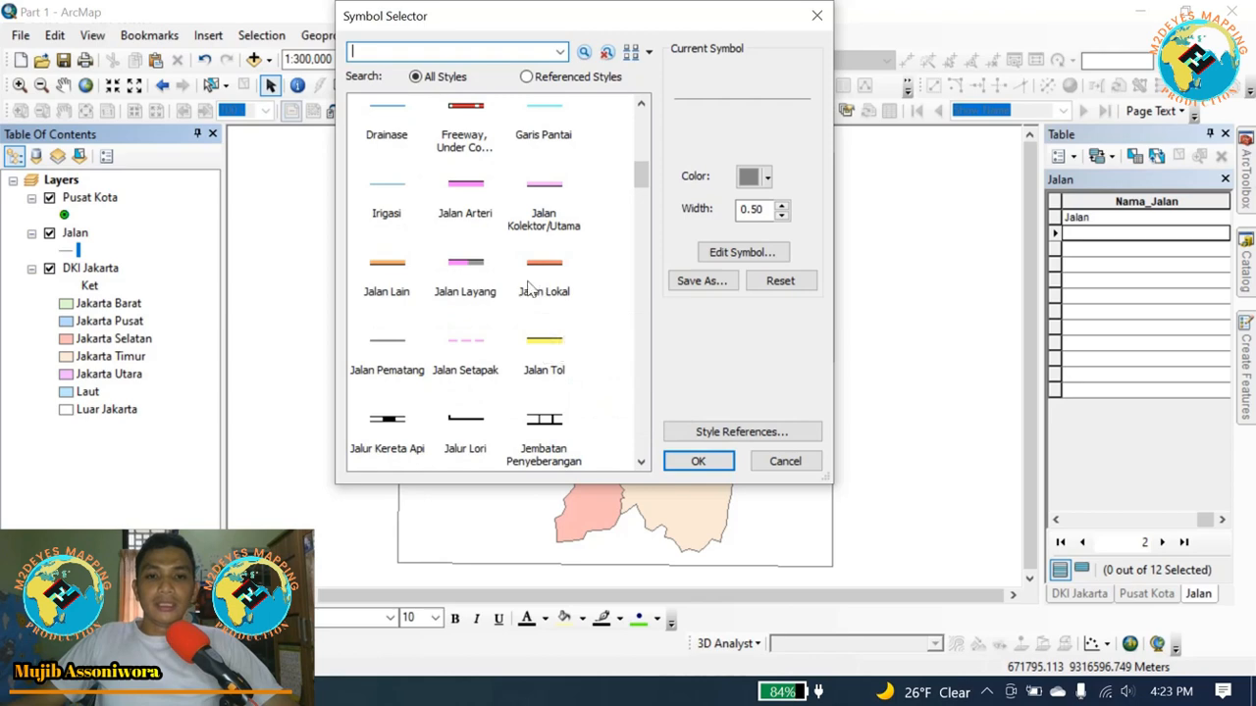
{"action": "left_click", "coordinate": [551, 199]}
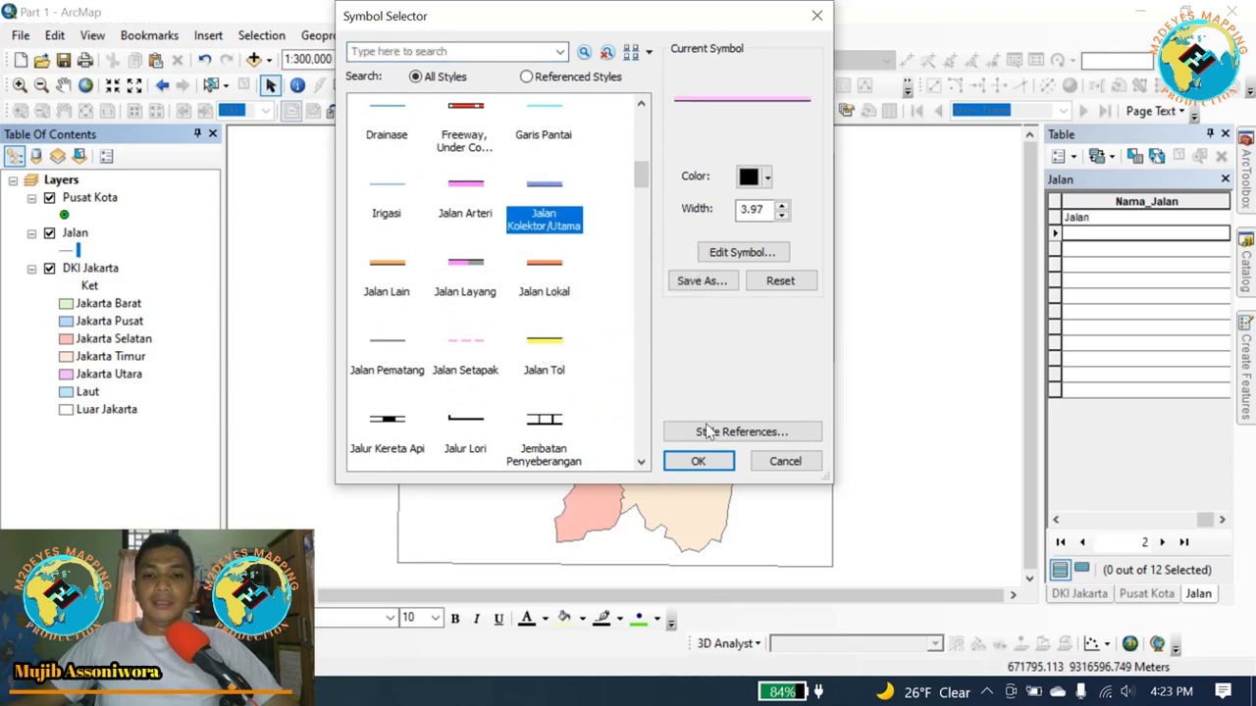
{"action": "left_click", "coordinate": [712, 461]}
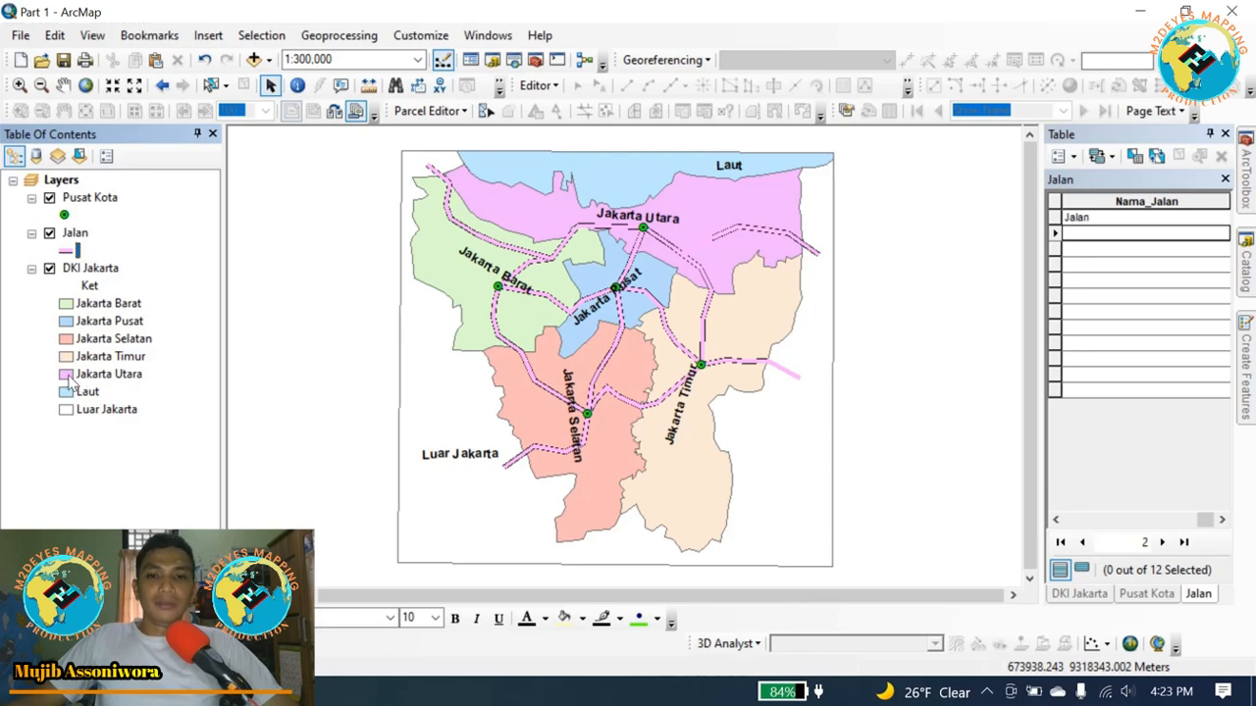
Change the Jalan layer's line symbol to Jalan Besar from the admin style.
{"action": "left_click", "coordinate": [66, 253]}
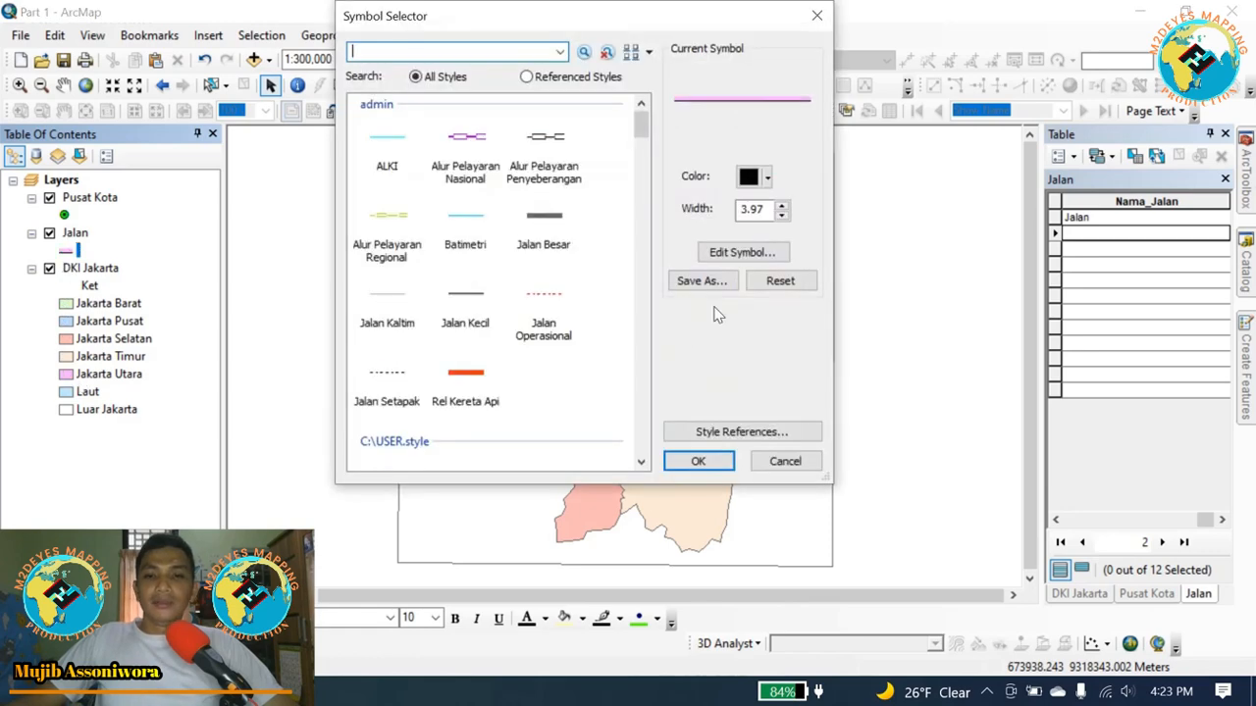
{"action": "left_click", "coordinate": [554, 230]}
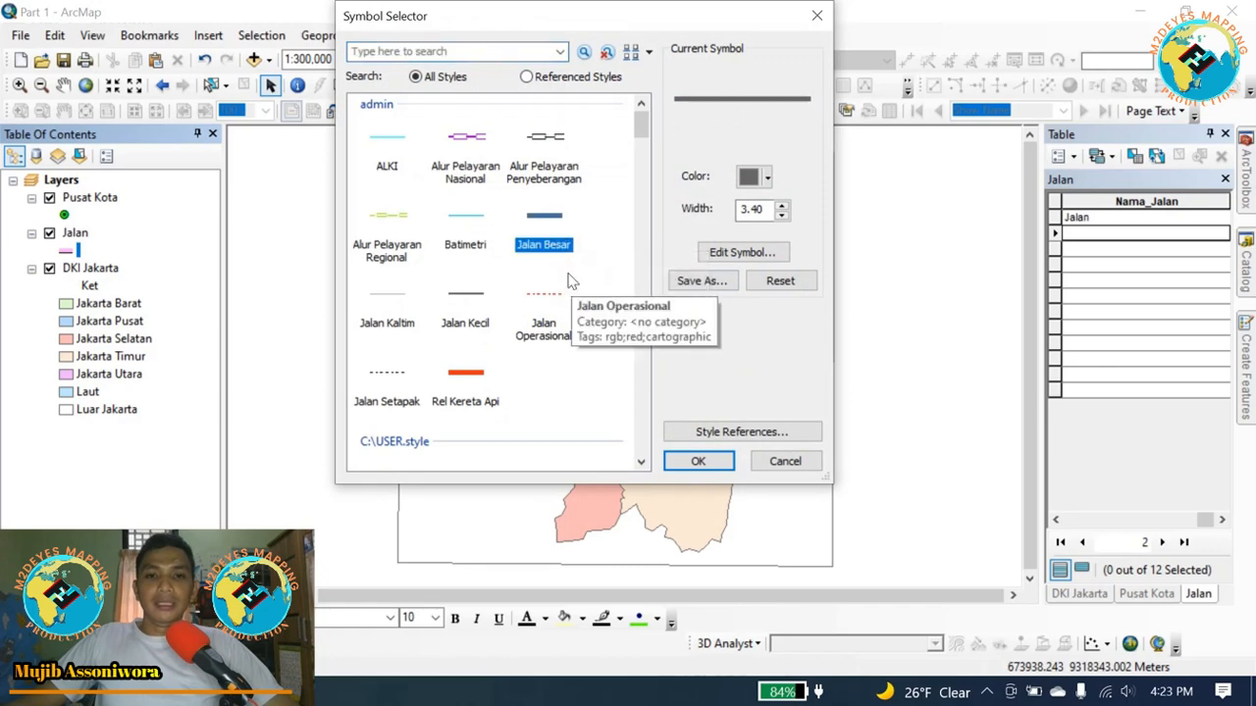
{"action": "left_click", "coordinate": [697, 462]}
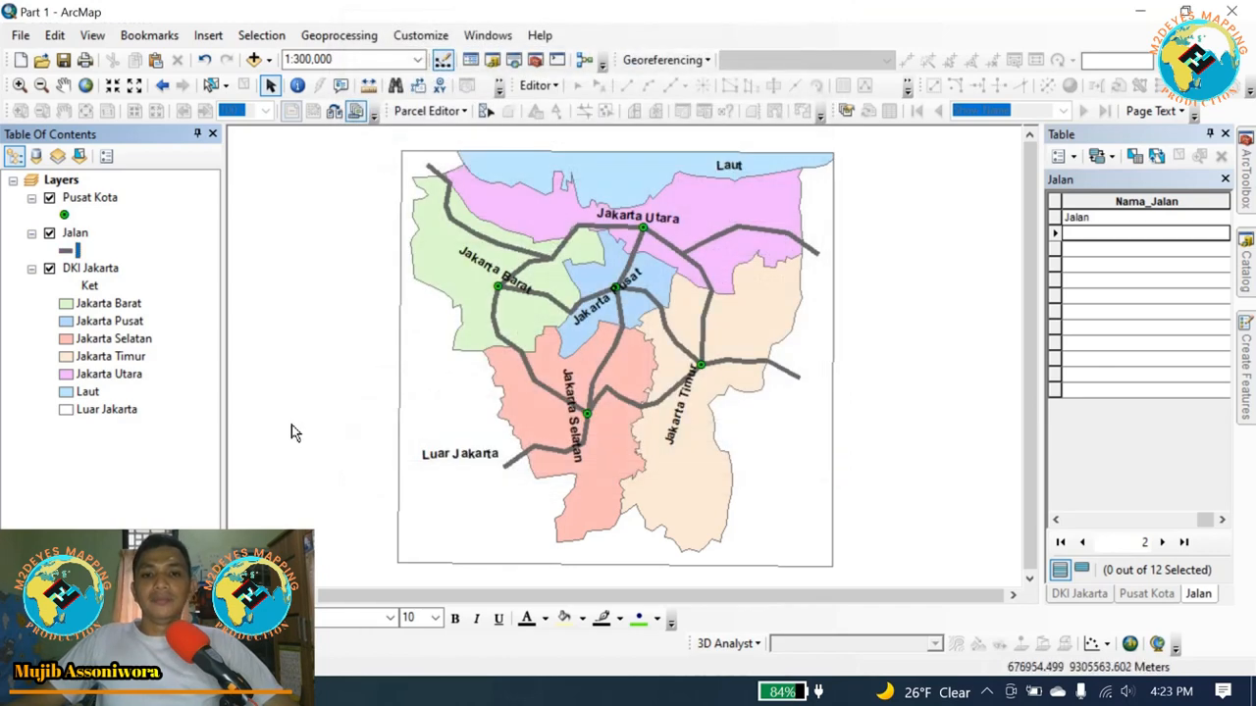